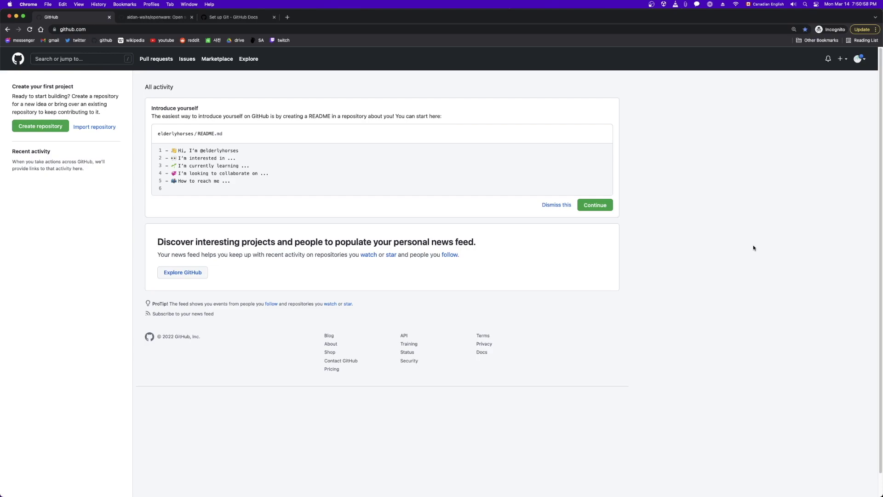
Review GitHub's Set up Git documentation on generating SSH keys, then return to the dashboard
{"action": "left_click", "coordinate": [863, 60]}
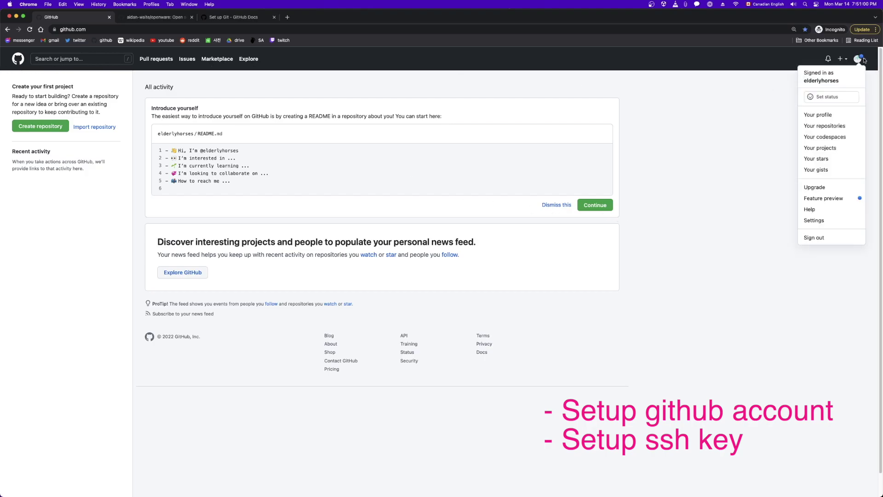
{"action": "left_click", "coordinate": [720, 111]}
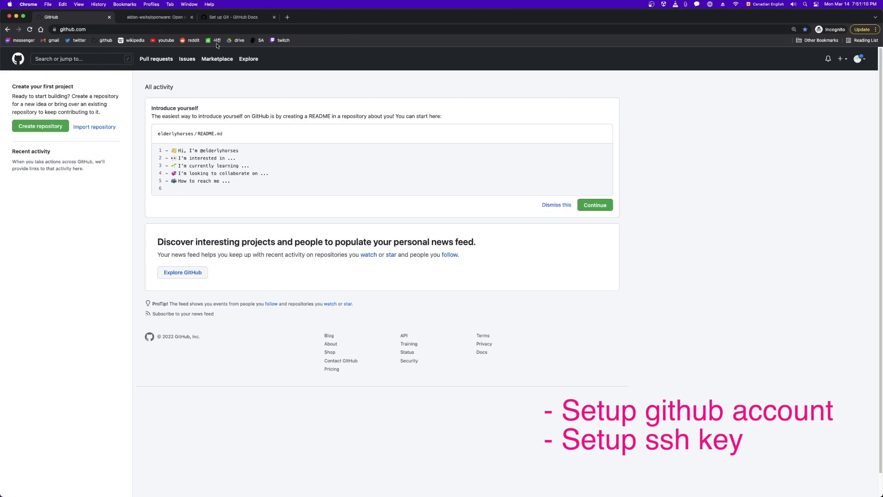
{"action": "left_click", "coordinate": [221, 18]}
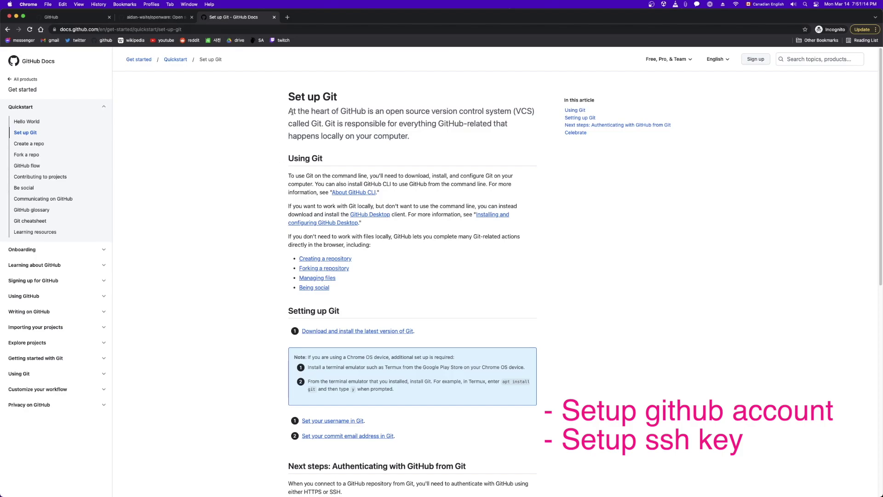
{"action": "scroll", "coordinate": [278, 234], "scroll_direction": "down", "scroll_amount": 1}
{"action": "scroll", "coordinate": [267, 228], "scroll_direction": "down", "scroll_amount": 5}
{"action": "scroll", "coordinate": [262, 211], "scroll_direction": "down", "scroll_amount": 4}
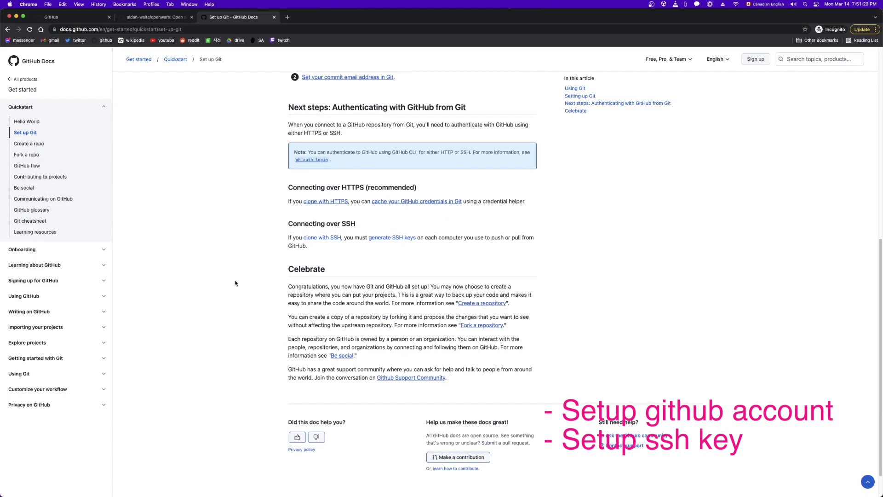
{"action": "scroll", "coordinate": [276, 312], "scroll_direction": "up", "scroll_amount": 2}
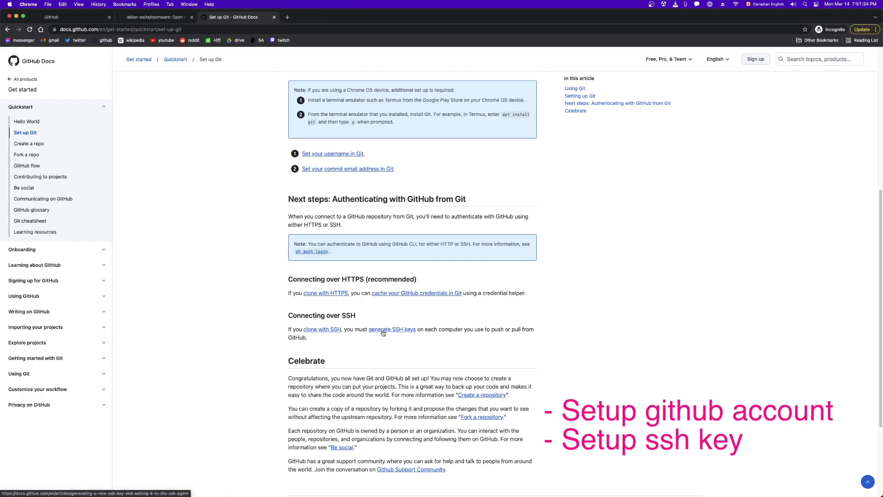
{"action": "left_click_drag", "start_coordinate": [360, 329], "coordinate": [424, 329]}
{"action": "left_click", "coordinate": [164, 258]}
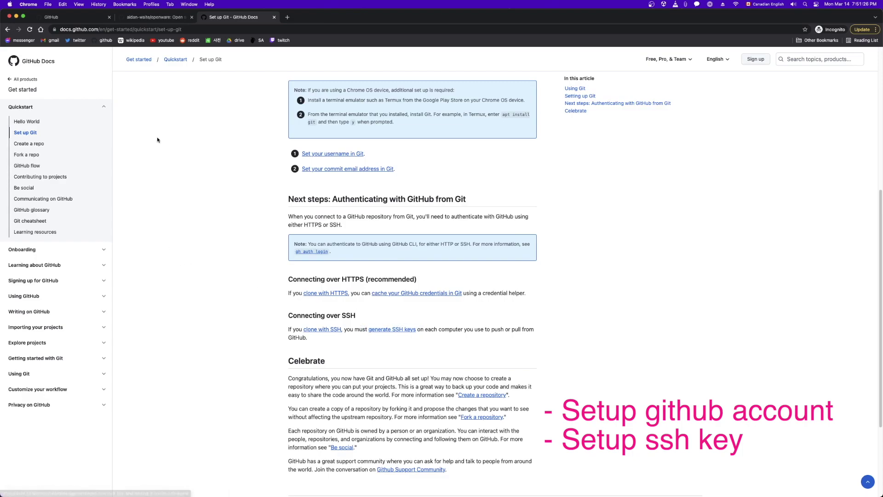
{"action": "left_click", "coordinate": [92, 23]}
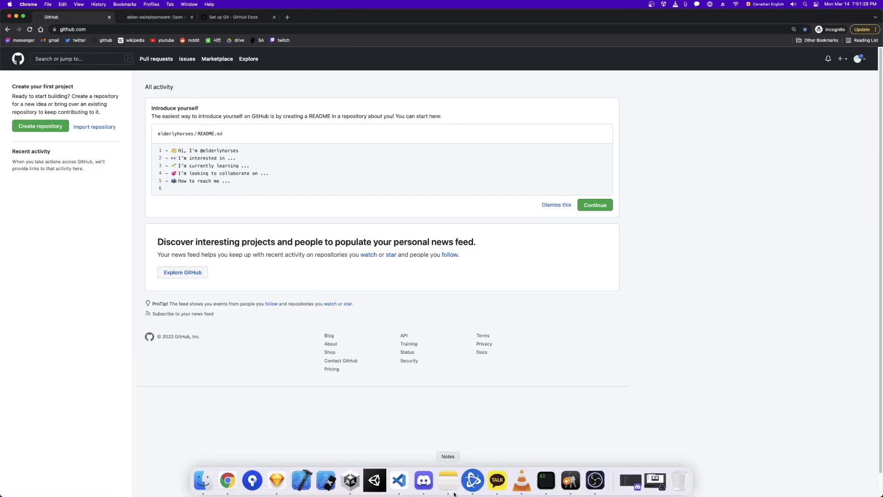
Confirm Unity 2019.4.34f1 is listed under Unity Hub's Installs, then open an iTerm2 terminal
{"action": "left_click", "coordinate": [351, 480]}
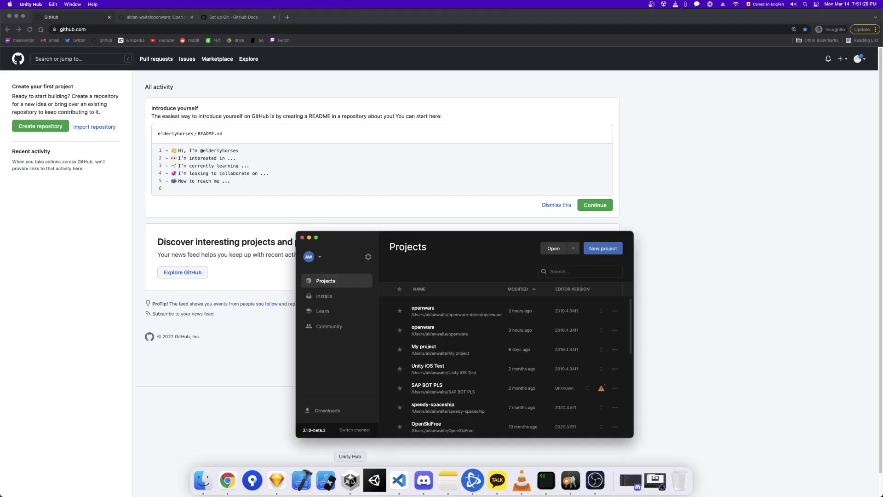
{"action": "left_click", "coordinate": [336, 297]}
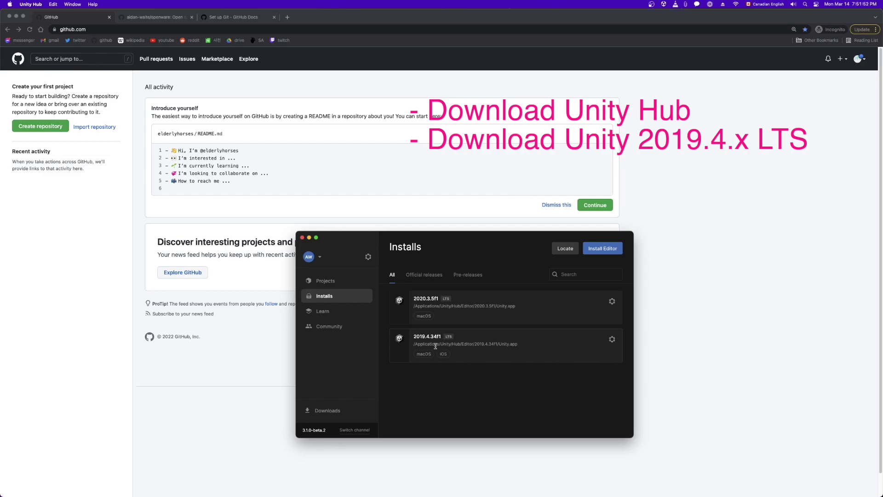
{"action": "left_click", "coordinate": [773, 339]}
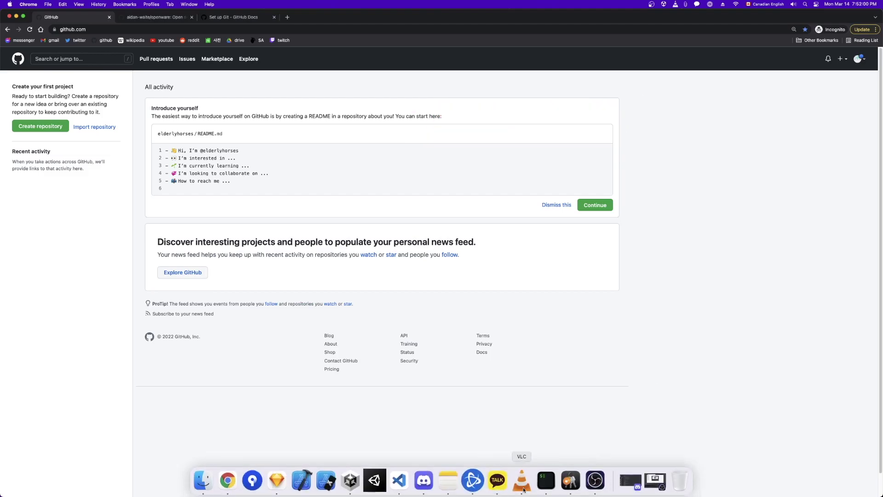
{"action": "left_click", "coordinate": [591, 479]}
Enlarge the terminal font, list and clear the empty openware-demo folder, and type 'git clone '
{"action": "left_click_drag", "start_coordinate": [464, 242], "coordinate": [333, 136]}
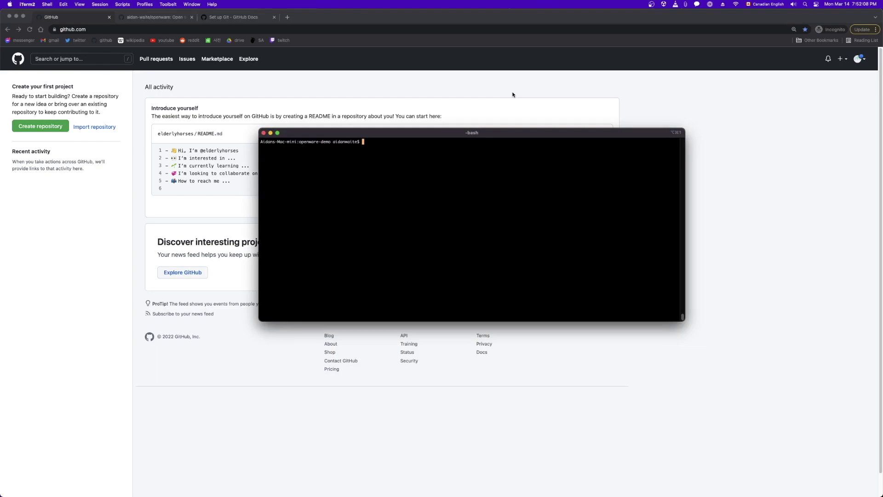
{"action": "key", "text": "super+equal"}
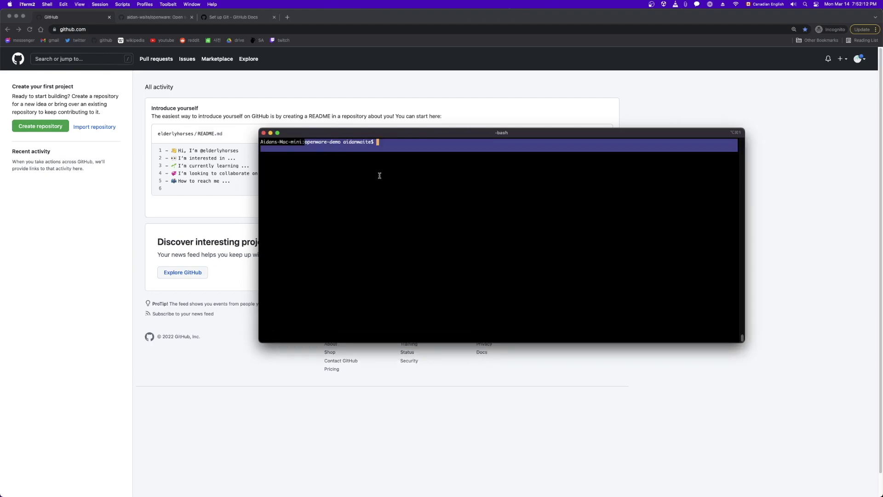
{"action": "type", "text": "ls"}
{"action": "key", "text": "Return"}
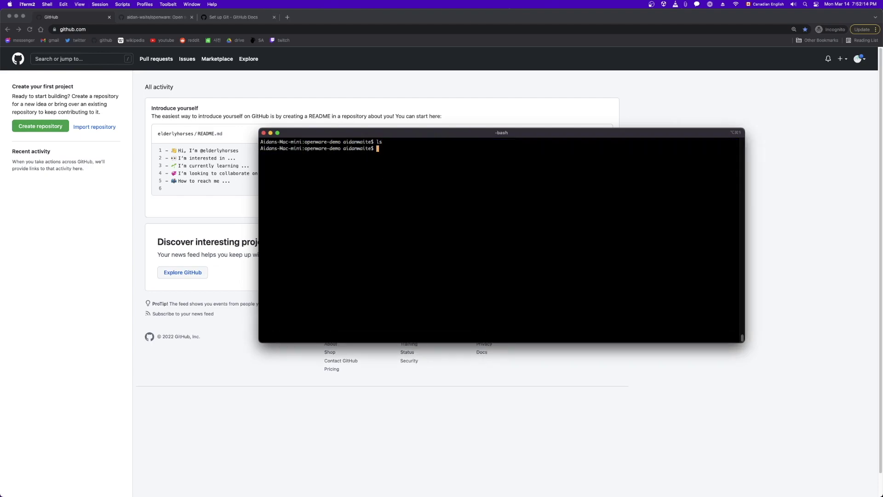
{"action": "type", "text": "clear"}
{"action": "key", "text": "Return"}
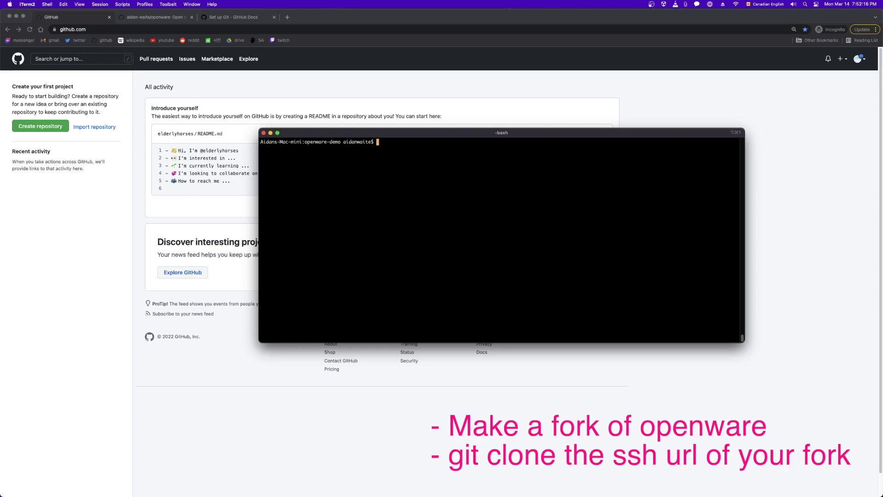
{"action": "type", "text": "git clone"}
{"action": "left_click", "coordinate": [74, 244]}
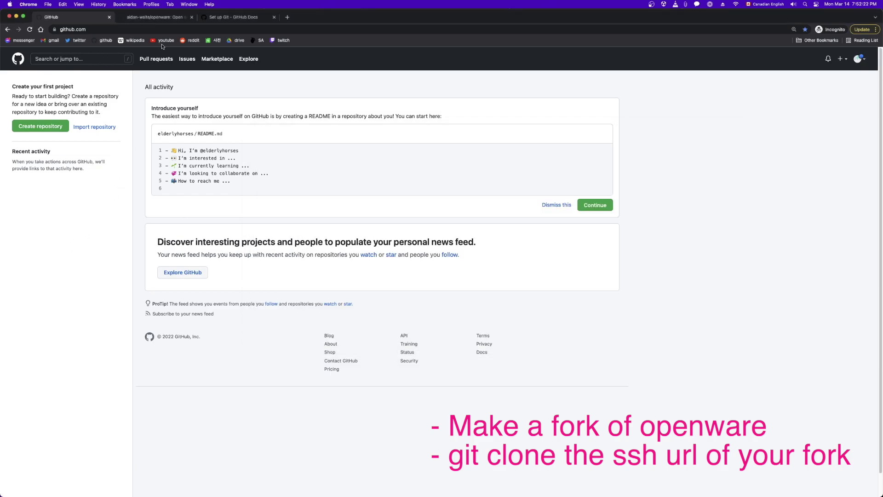
Fork openware from its repository page, then copy the fork's SSH URL from Code > SSH
{"action": "left_click", "coordinate": [156, 17]}
{"action": "mouse_move", "coordinate": [46, 88]}
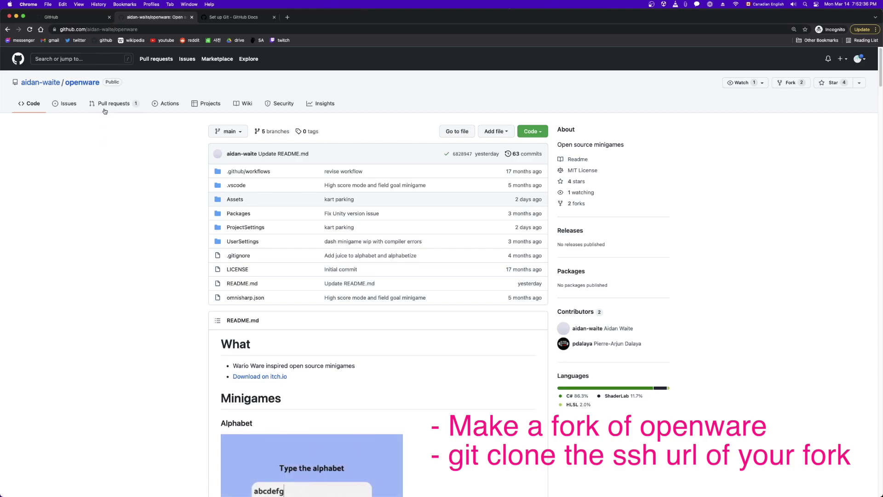
{"action": "left_click", "coordinate": [789, 83]}
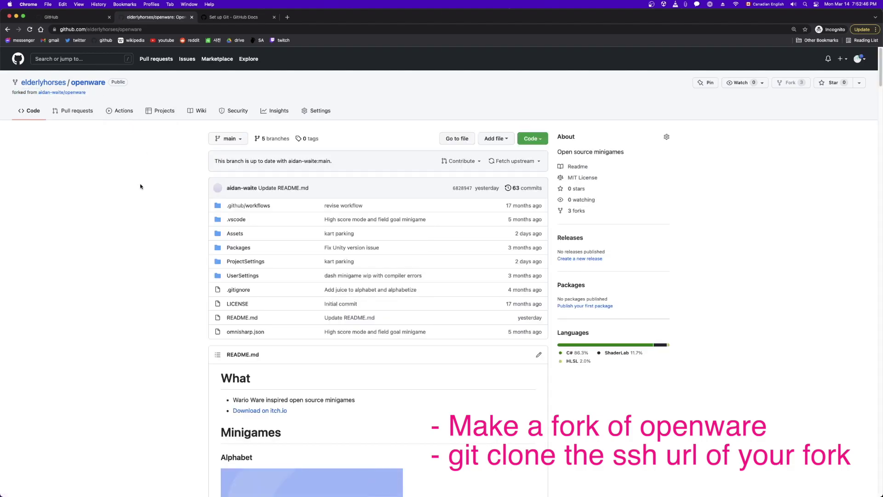
{"action": "left_click", "coordinate": [538, 139]}
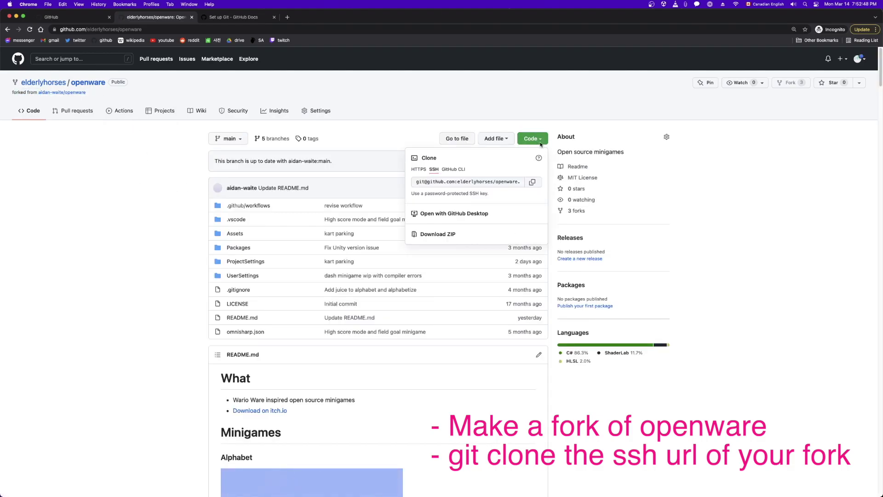
{"action": "left_click", "coordinate": [532, 182]}
Paste the fork's SSH URL after git clone, run it, and confirm the openware folder exists
{"action": "left_click", "coordinate": [546, 481]}
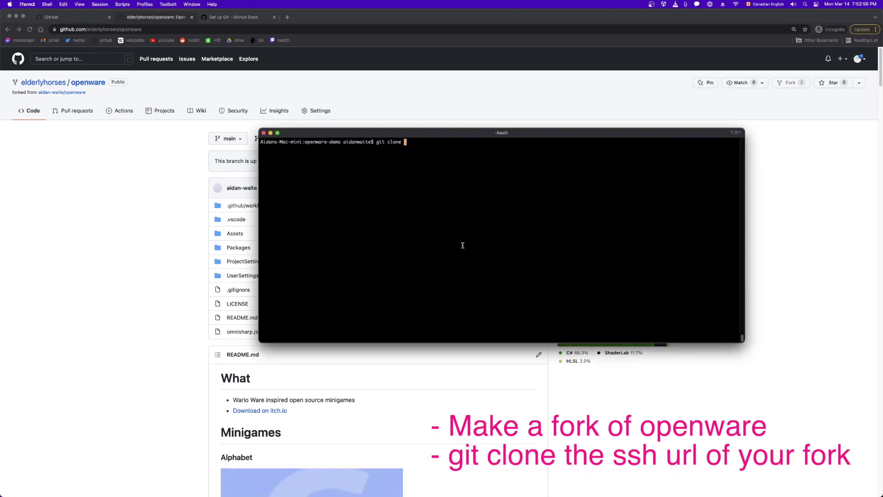
{"action": "key", "text": "super+v"}
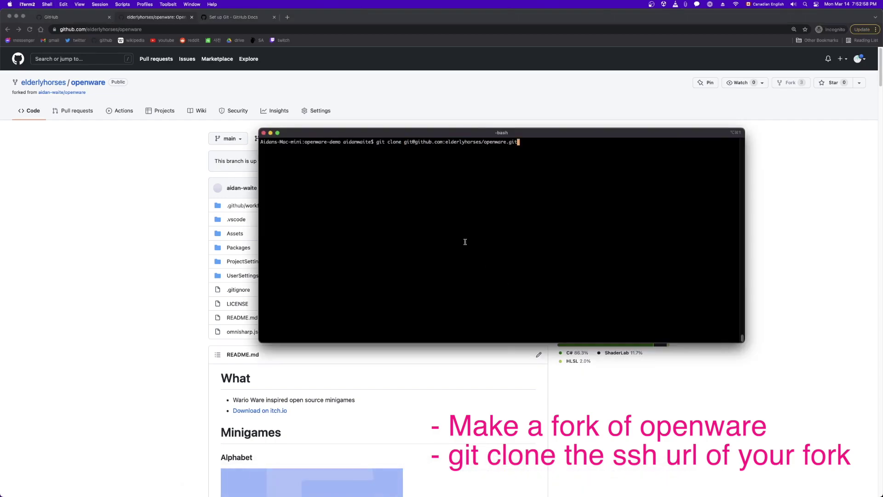
{"action": "key", "text": "Return"}
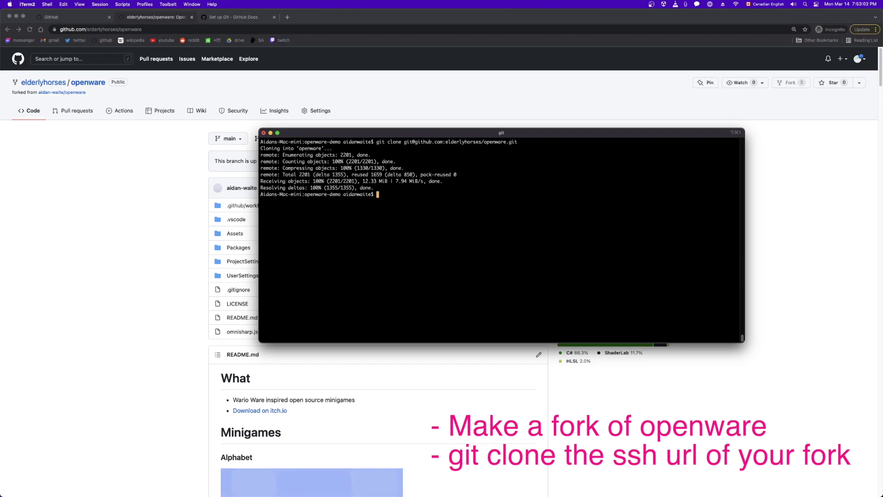
{"action": "type", "text": "ls"}
{"action": "key", "text": "Return"}
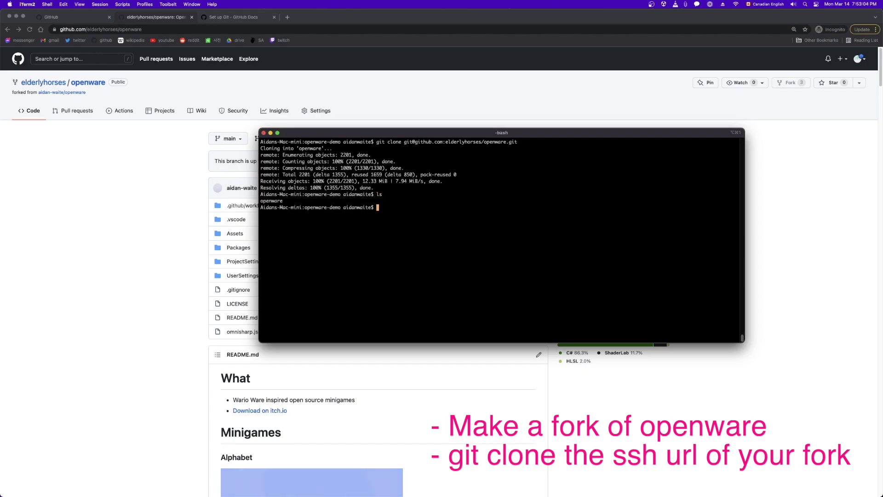
Change into openware and list Assets, Packages, ProjectSettings and README.md
{"action": "type", "text": "cd openware/"}
{"action": "key", "text": "Return"}
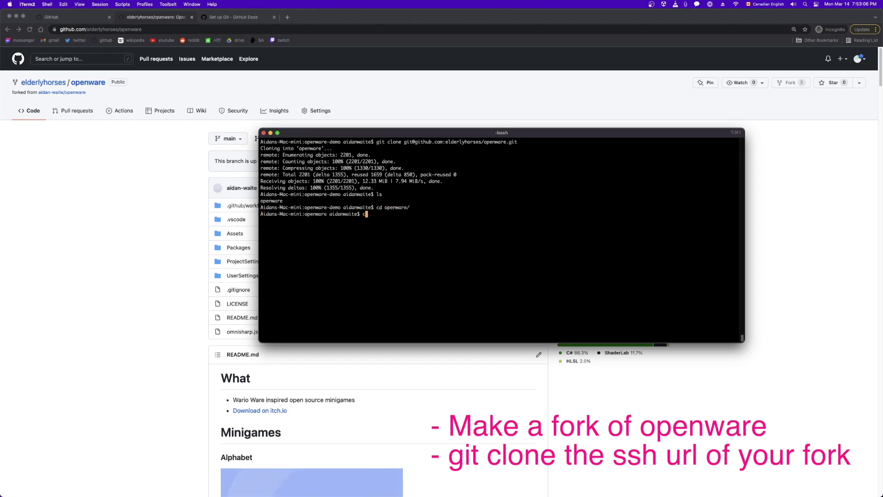
{"action": "key", "text": "ctrl+l"}
{"action": "type", "text": "ls"}
{"action": "key", "text": "Return"}
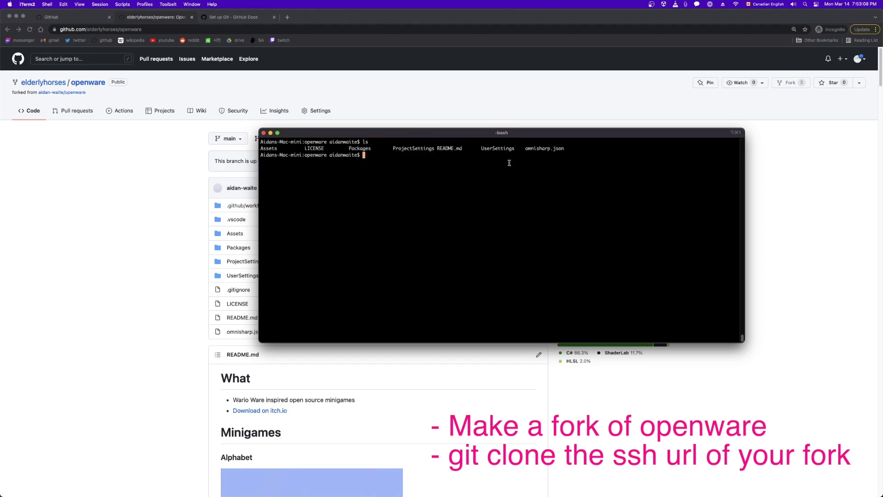
{"action": "mouse_move", "coordinate": [528, 485]}
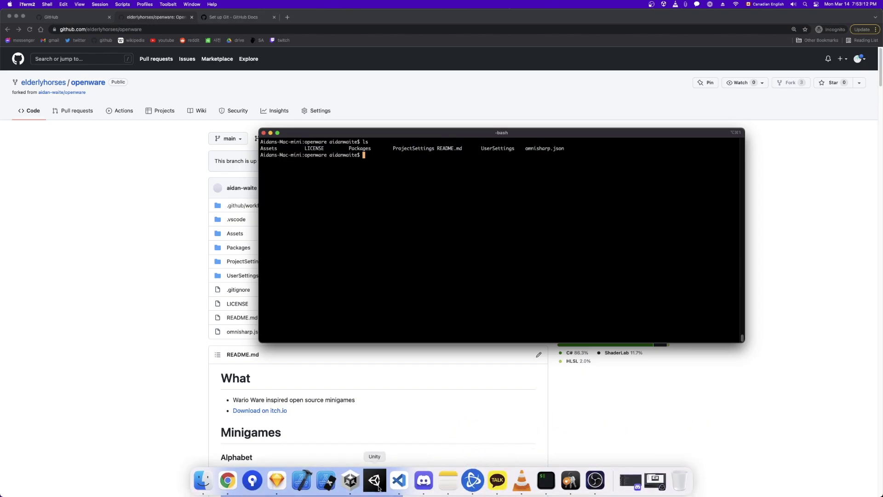
Add the openware-demo/openware folder to Unity Hub's Projects list and open it
{"action": "left_click", "coordinate": [352, 482]}
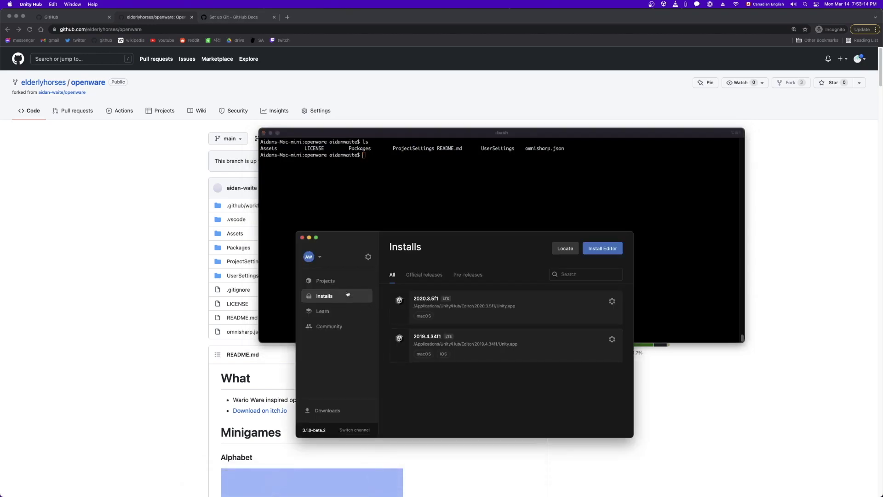
{"action": "left_click", "coordinate": [337, 282]}
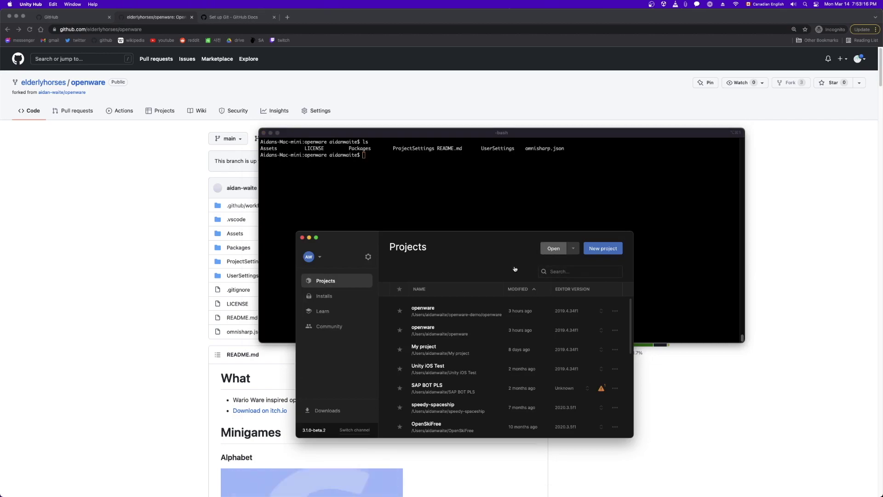
{"action": "left_click", "coordinate": [550, 250]}
{"action": "double_click", "coordinate": [374, 243]}
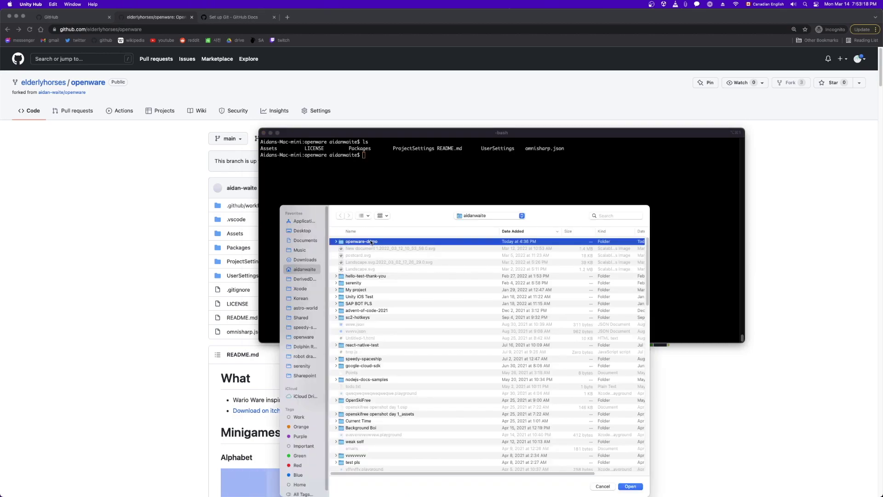
{"action": "double_click", "coordinate": [355, 242]}
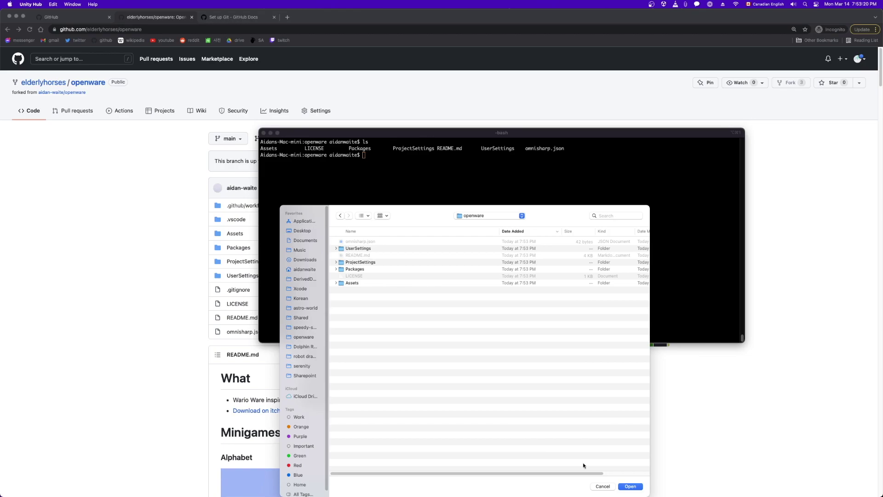
{"action": "left_click", "coordinate": [630, 486]}
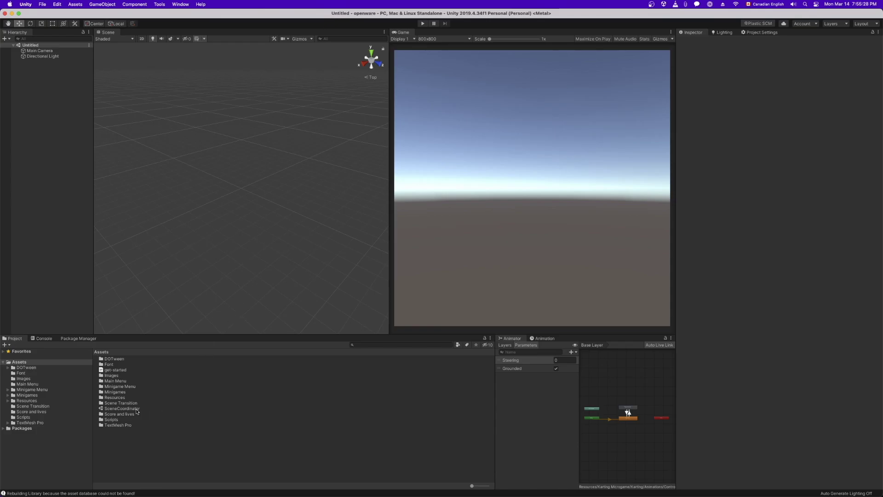
Open SceneCoordinator, enter Play mode, go to Minigames, and keep the Game view at 800x800
{"action": "double_click", "coordinate": [137, 411]}
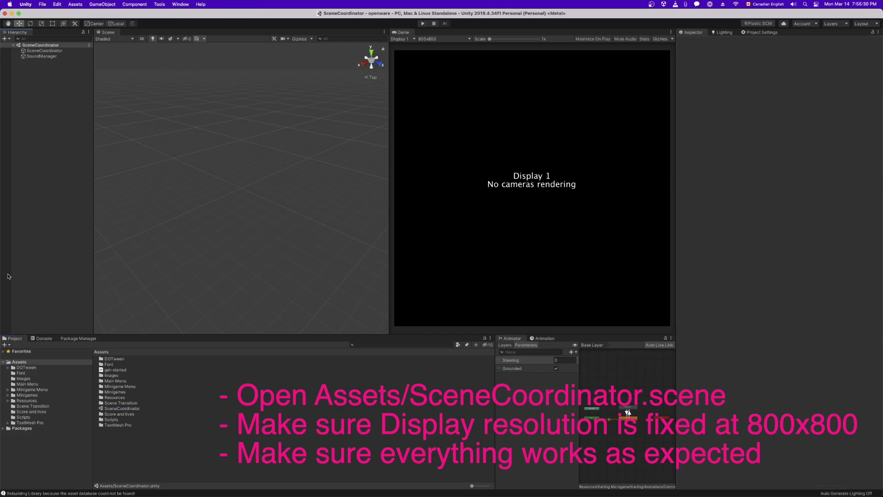
{"action": "left_click", "coordinate": [423, 23]}
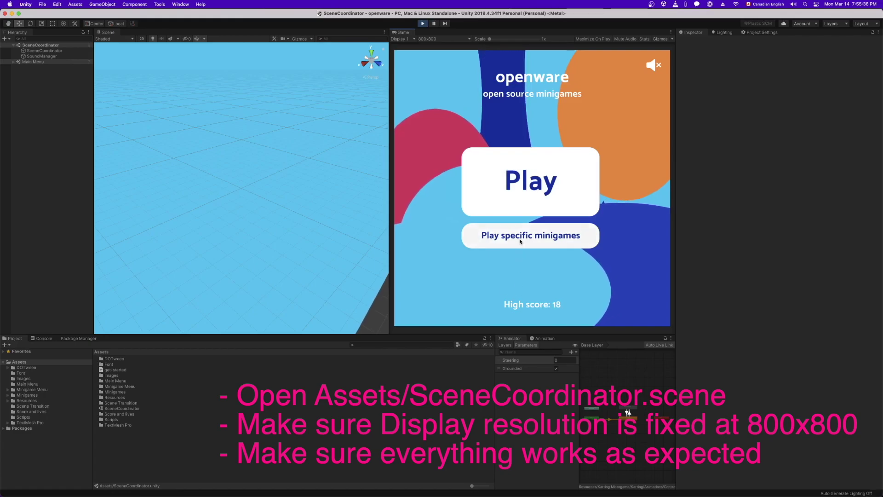
{"action": "left_click", "coordinate": [481, 235]}
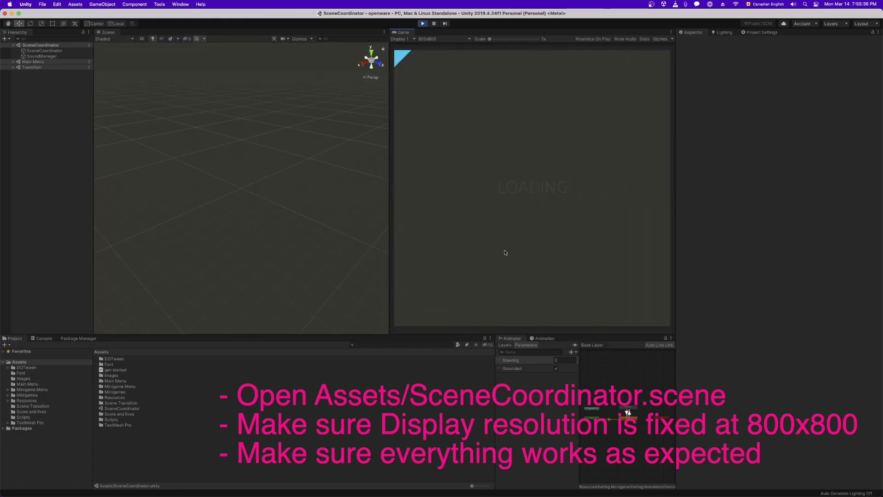
{"action": "left_click", "coordinate": [425, 39]}
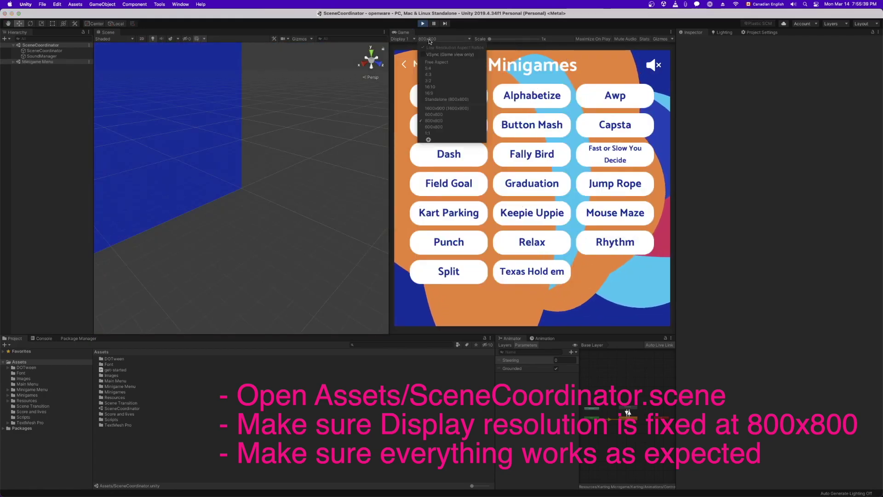
{"action": "left_click", "coordinate": [425, 121]}
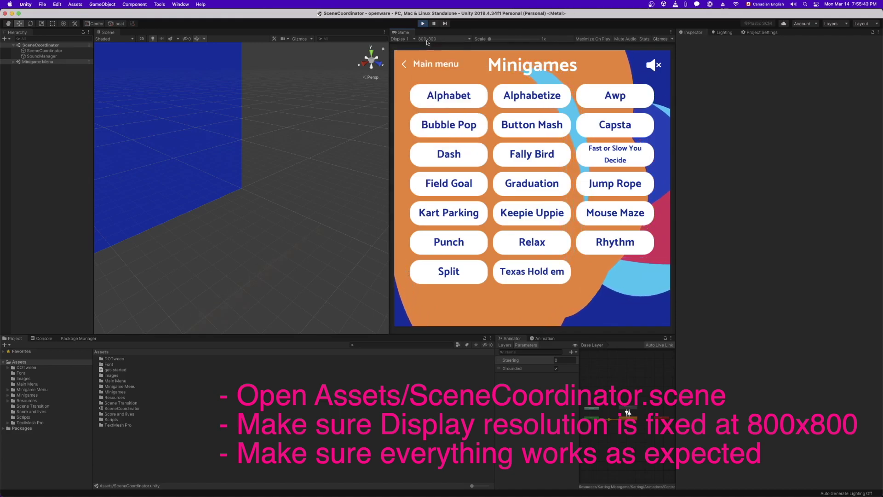
{"action": "left_click", "coordinate": [427, 39]}
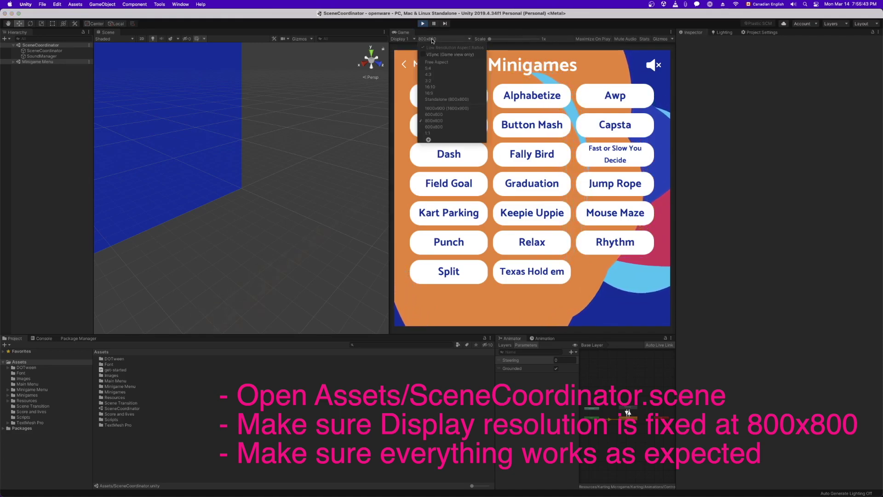
{"action": "left_click", "coordinate": [435, 121]}
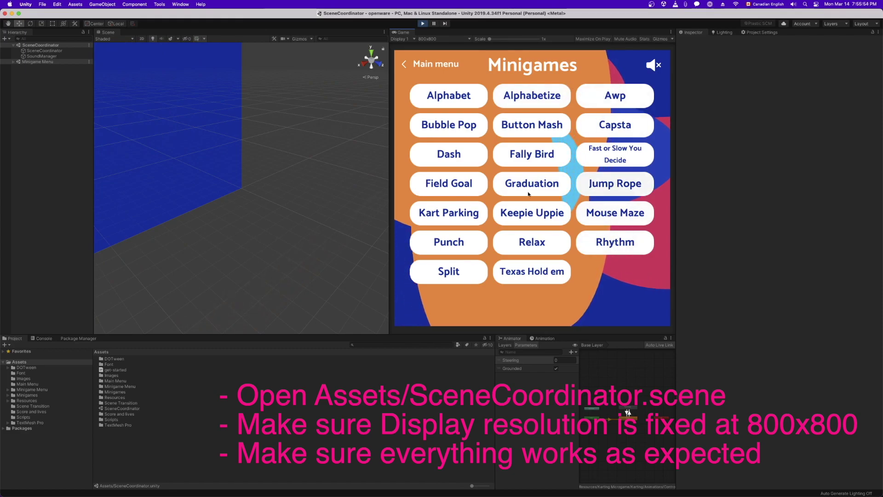
Launch and try the Dash minigame, then stop Play mode
{"action": "left_click", "coordinate": [449, 154]}
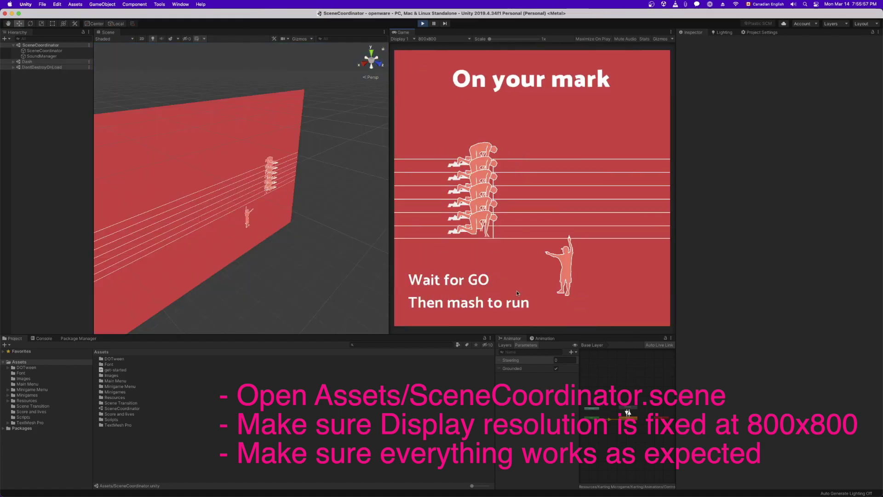
{"action": "left_click", "coordinate": [517, 290]}
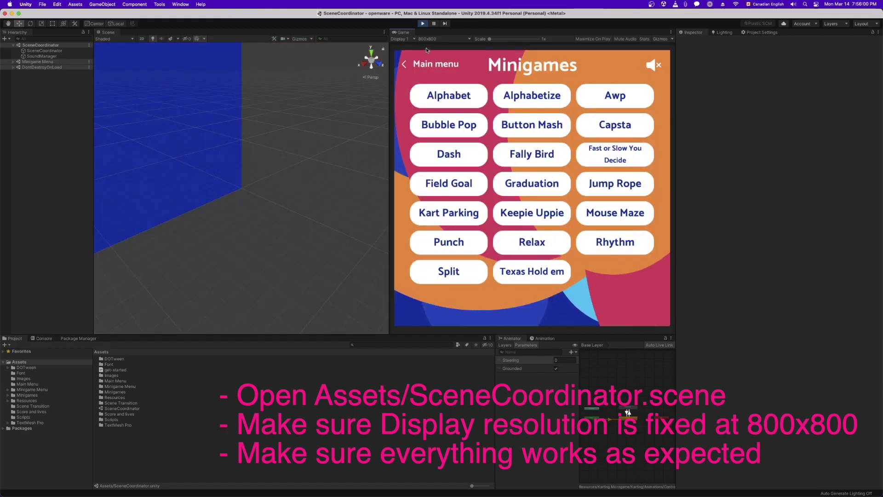
{"action": "left_click", "coordinate": [422, 24]}
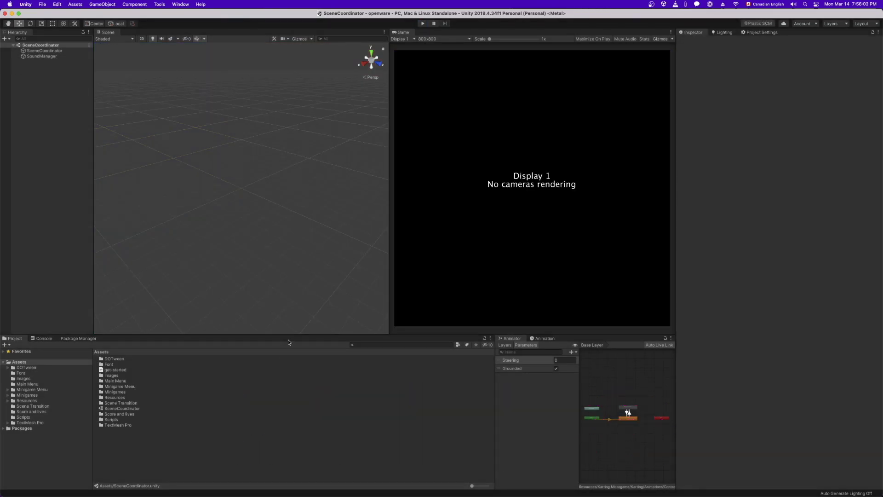
Create a folder named Demo inside Assets/Minigames
{"action": "left_click", "coordinate": [7, 396]}
{"action": "right_click", "coordinate": [30, 395]}
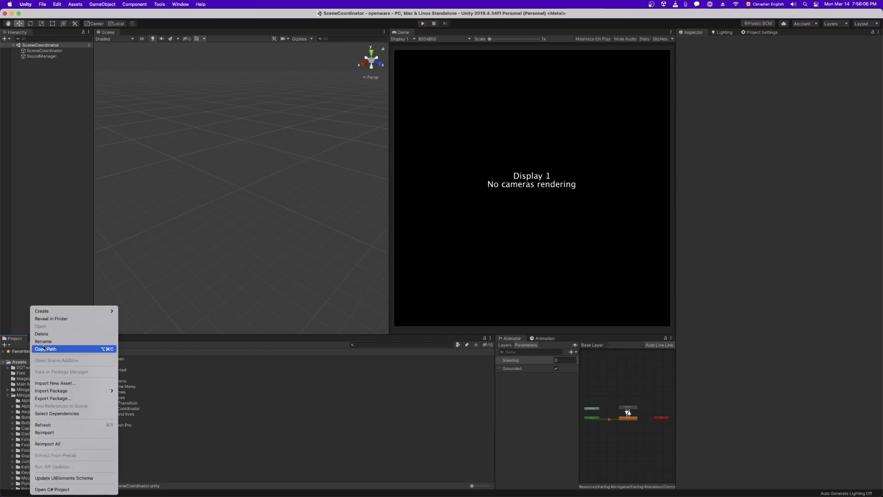
{"action": "mouse_move", "coordinate": [53, 313]}
{"action": "left_click", "coordinate": [137, 210]}
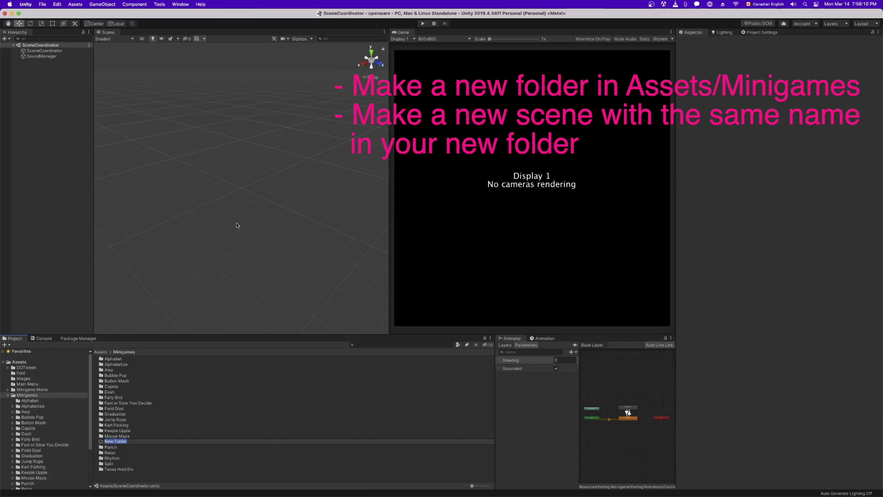
{"action": "type", "text": "Demo"}
{"action": "key", "text": "Return"}
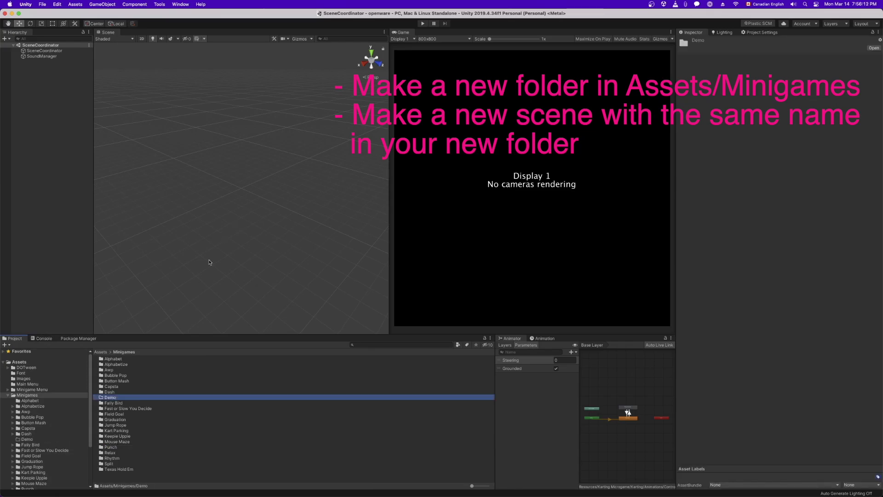
Create a scene named Demo in the Demo folder and open it
{"action": "double_click", "coordinate": [114, 399]}
{"action": "right_click", "coordinate": [128, 381]}
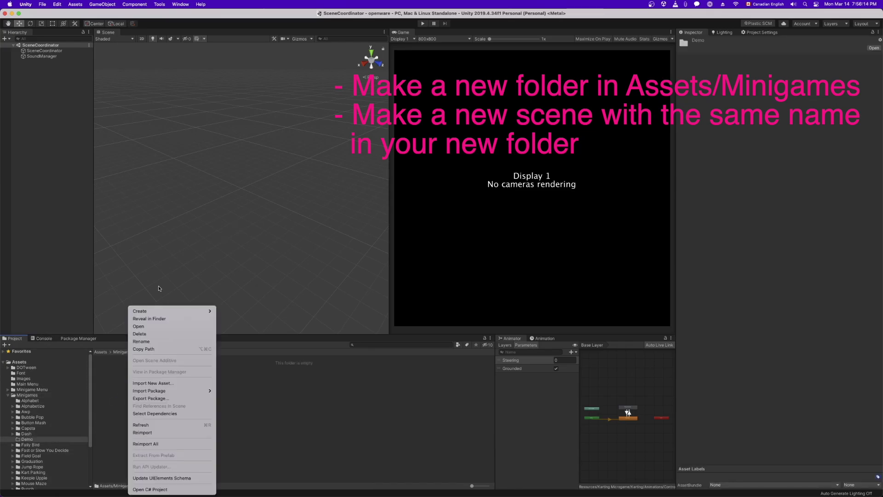
{"action": "mouse_move", "coordinate": [203, 311]}
{"action": "left_click", "coordinate": [263, 280]}
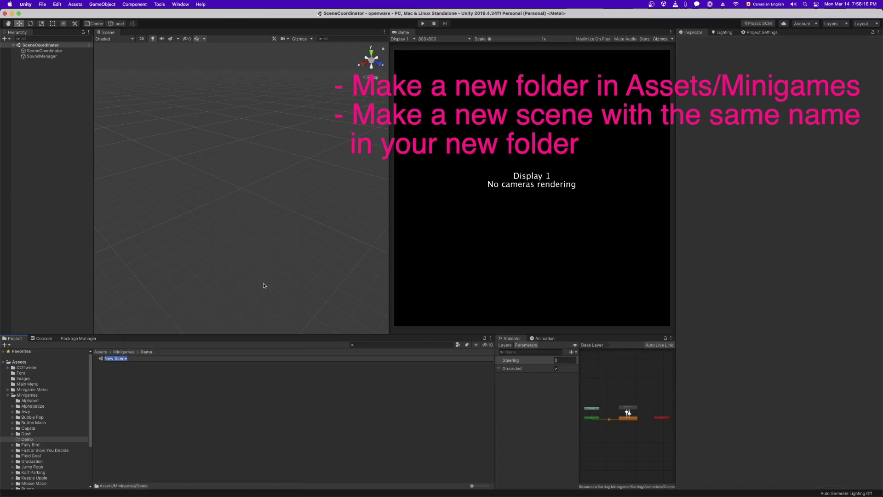
{"action": "type", "text": "Demo"}
{"action": "key", "text": "Return"}
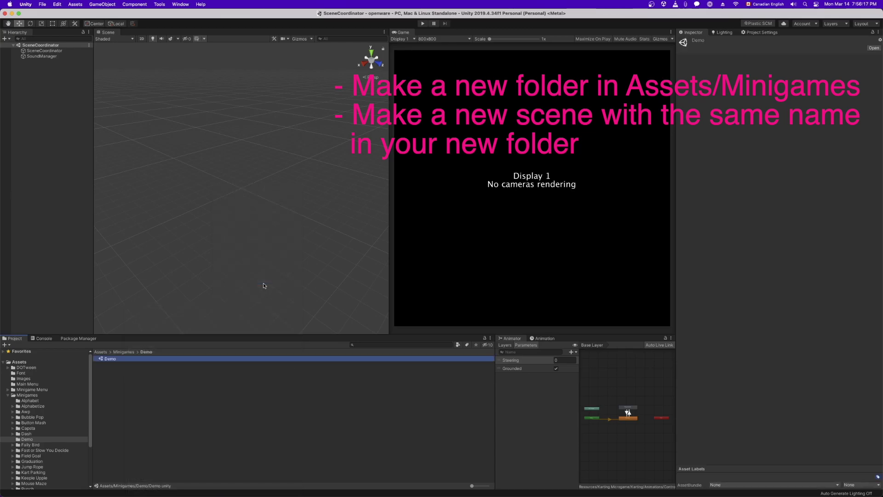
{"action": "double_click", "coordinate": [124, 359]}
Set the Main Camera's Clear Flags to Solid Color with a pure white background
{"action": "left_click", "coordinate": [39, 51]}
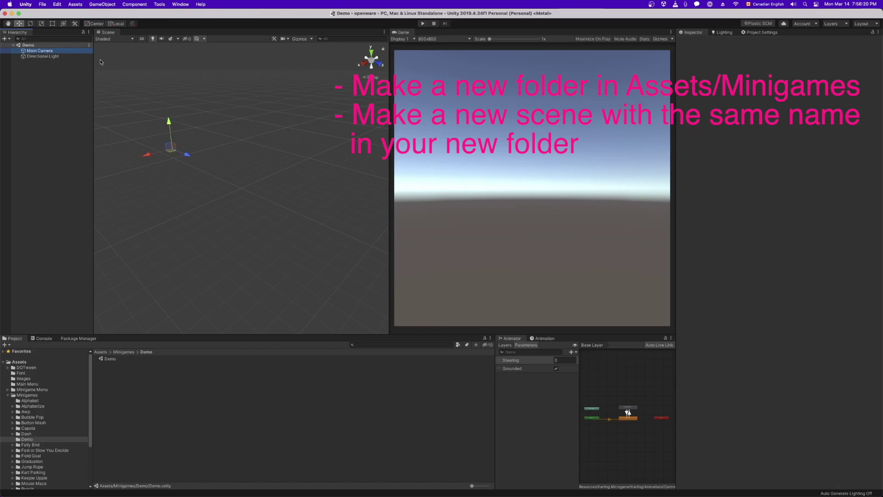
{"action": "left_click", "coordinate": [786, 99]}
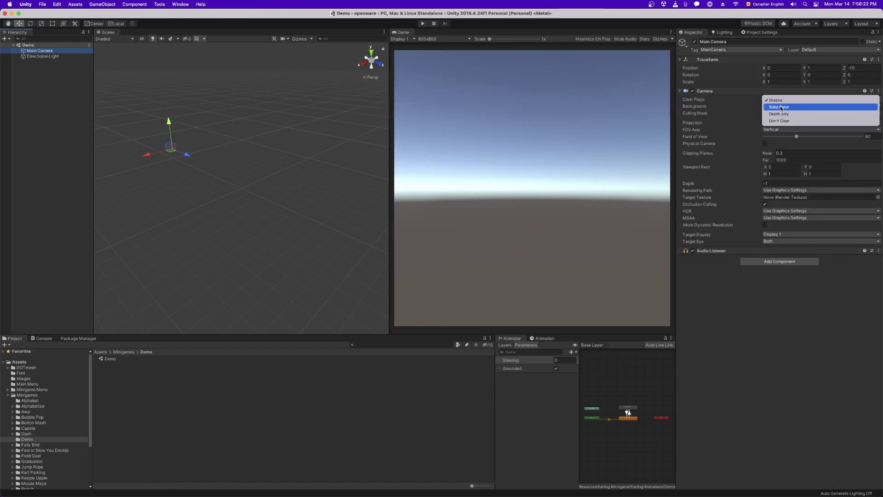
{"action": "left_click", "coordinate": [782, 106]}
{"action": "left_click", "coordinate": [784, 106]}
{"action": "left_click_drag", "start_coordinate": [839, 145], "coordinate": [792, 122]}
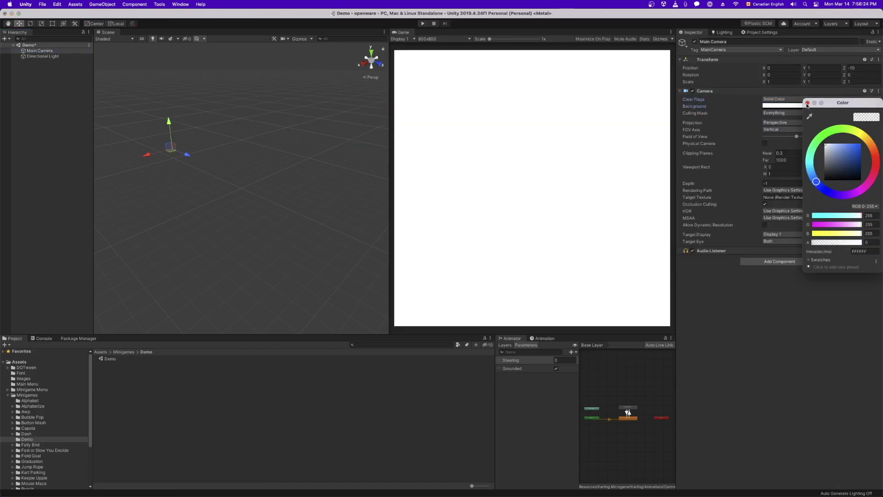
{"action": "left_click", "coordinate": [807, 103]}
{"action": "left_click", "coordinate": [41, 95]}
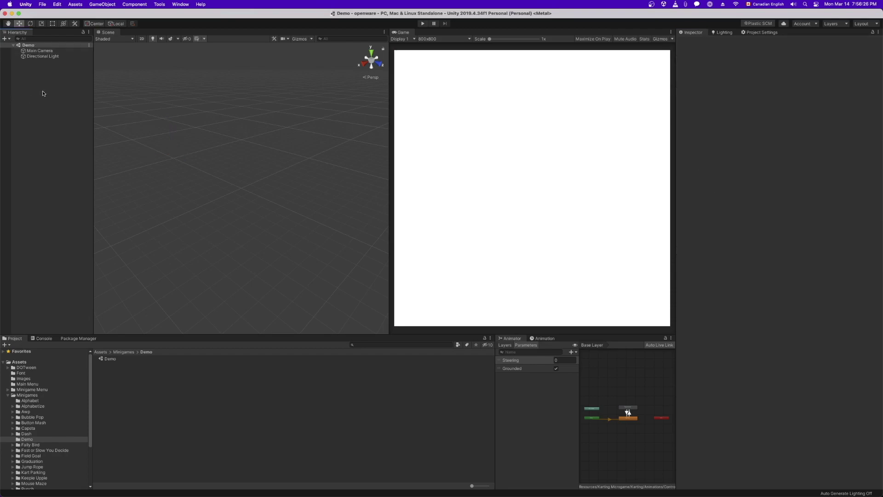
Add a TextMeshPro button and position it toward the centre in the 2D scene view
{"action": "right_click", "coordinate": [45, 86]}
{"action": "mouse_move", "coordinate": [74, 170]}
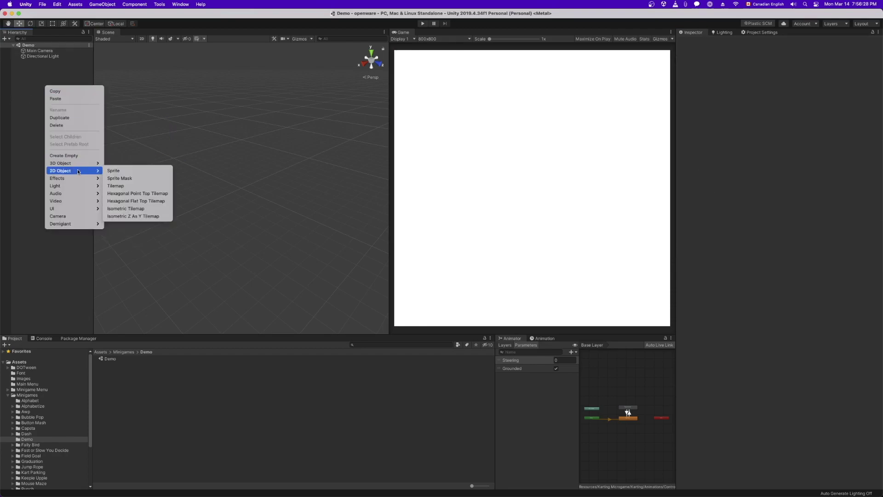
{"action": "mouse_move", "coordinate": [82, 210]}
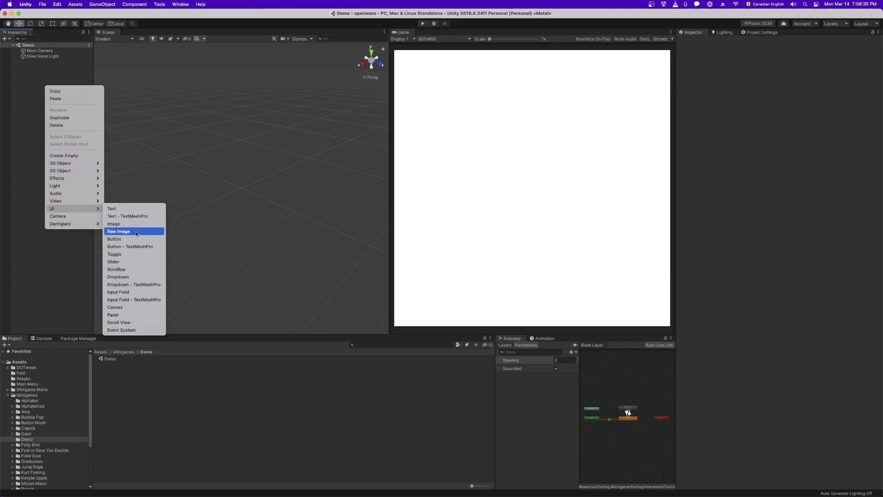
{"action": "left_click", "coordinate": [136, 247]}
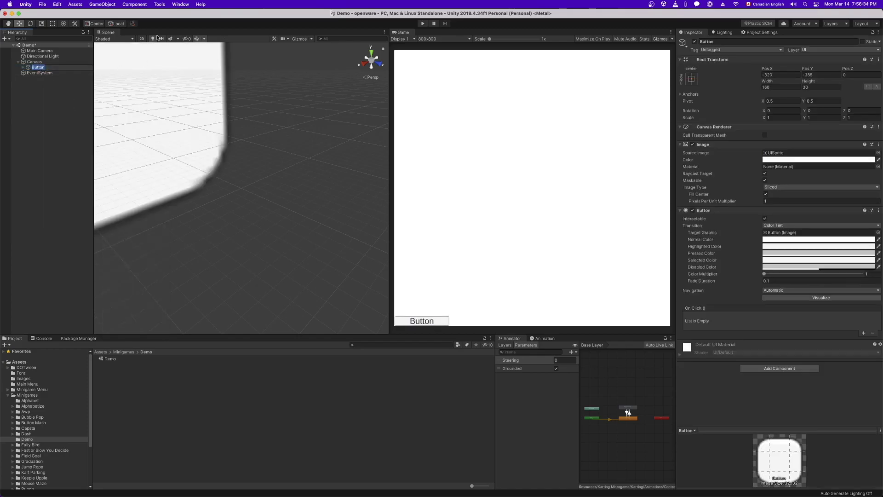
{"action": "key", "text": "2"}
{"action": "key", "text": "f"}
{"action": "key", "text": "t"}
{"action": "scroll", "coordinate": [287, 179], "scroll_direction": "down", "scroll_amount": 3}
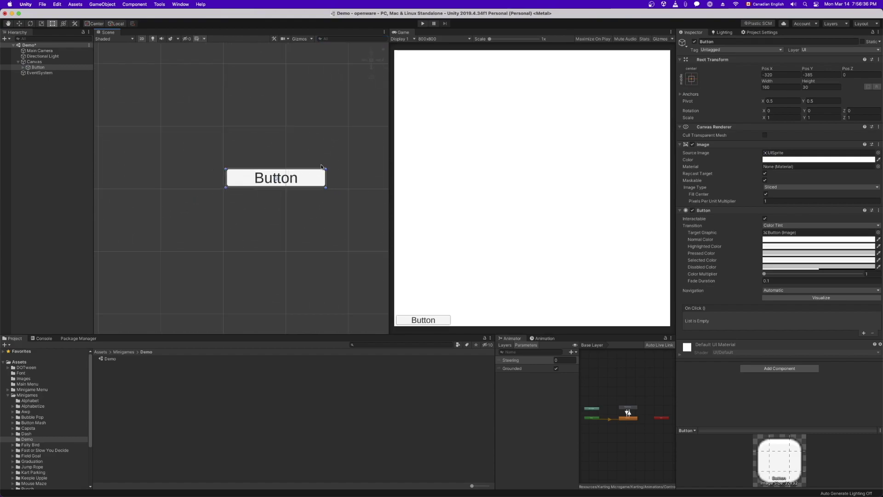
{"action": "left_click_drag", "start_coordinate": [288, 179], "coordinate": [377, 23]}
Rename the button Win Button and set its label text to 'Win!'
{"action": "left_click", "coordinate": [23, 67]}
{"action": "left_click", "coordinate": [38, 68]}
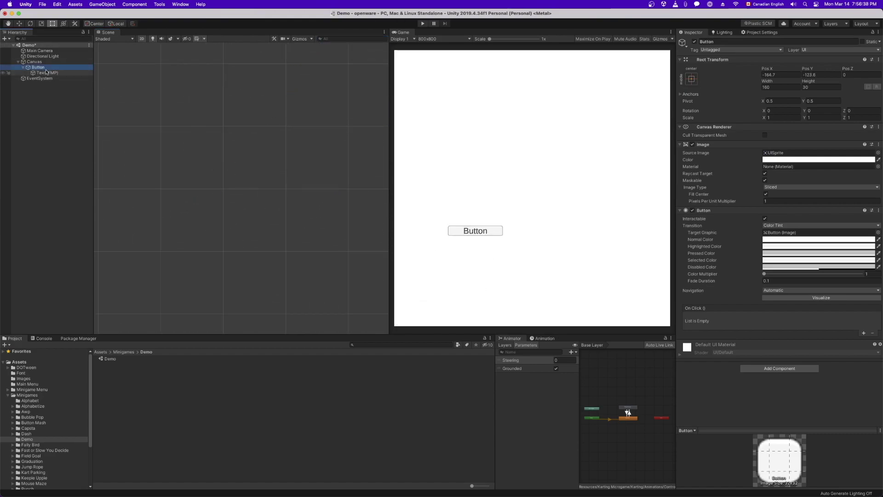
{"action": "left_click", "coordinate": [57, 69]}
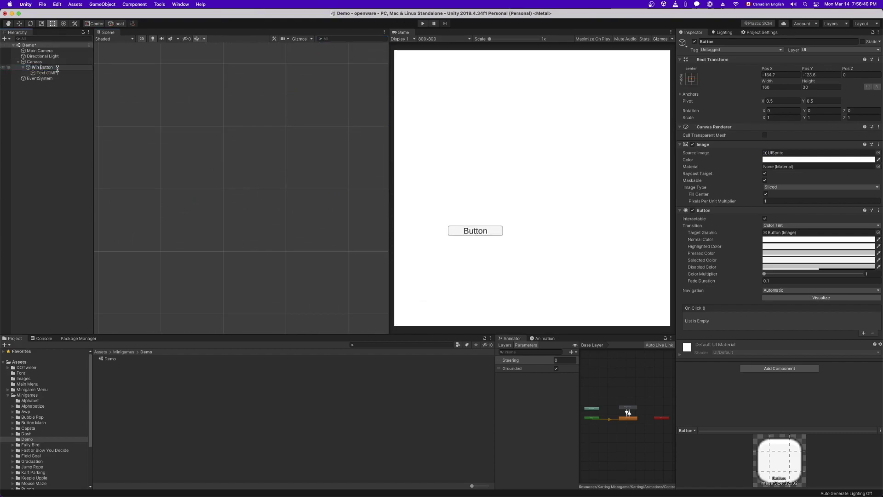
{"action": "key", "text": "Return"}
{"action": "left_click", "coordinate": [46, 73]}
{"action": "left_click", "coordinate": [740, 188]}
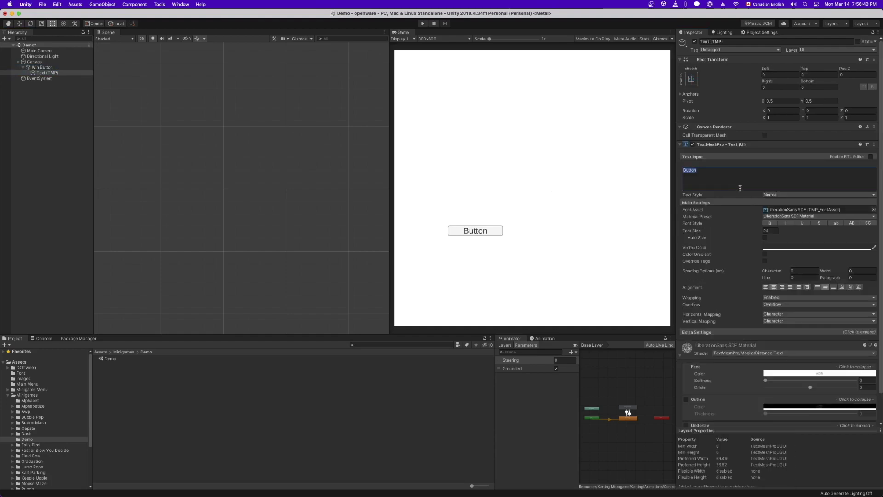
{"action": "type", "text": "Win!"}
Frame the Win Button and drag its rectangle to make it larger
{"action": "left_click", "coordinate": [86, 95]}
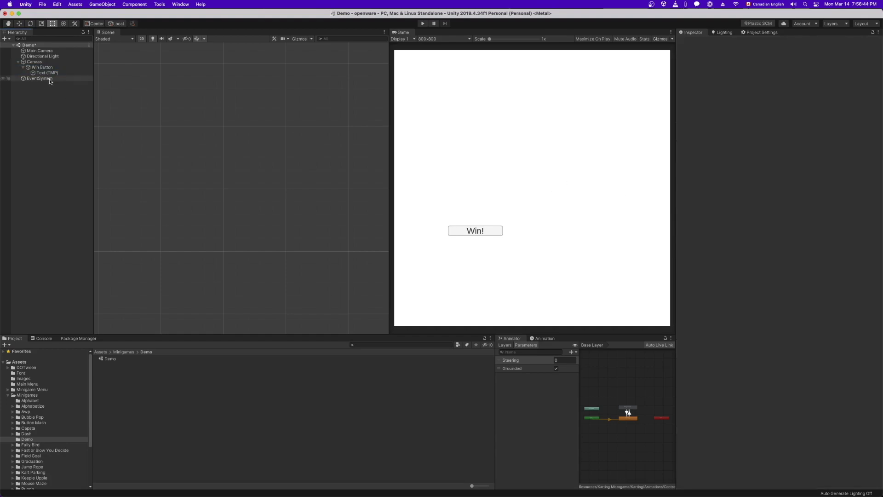
{"action": "double_click", "coordinate": [42, 67]}
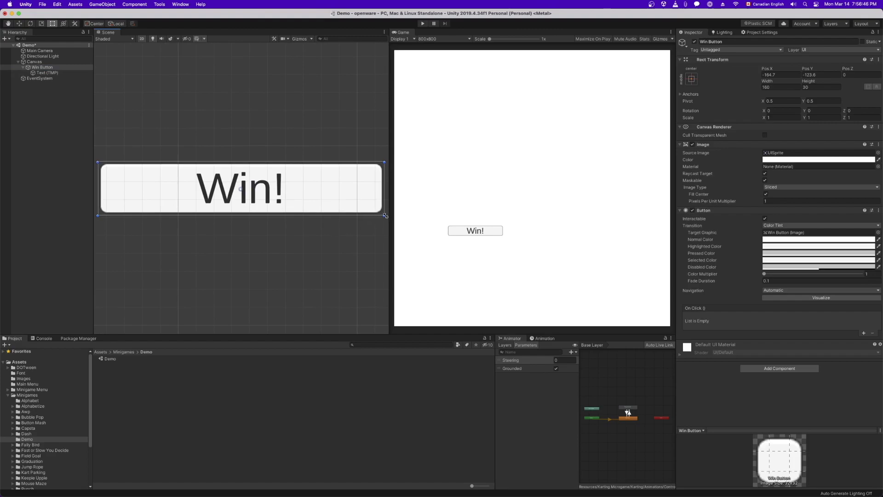
{"action": "left_click_drag", "start_coordinate": [385, 215], "coordinate": [373, 297]}
Duplicate Win Button, move the copy to its right, and rename it Lose Button
{"action": "key", "text": "super+d"}
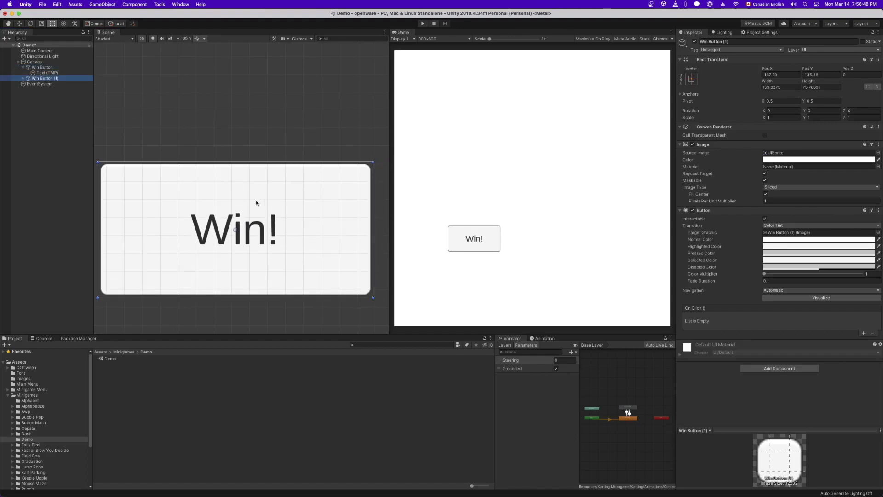
{"action": "key", "text": "w"}
{"action": "left_click_drag", "start_coordinate": [266, 229], "coordinate": [751, 18]}
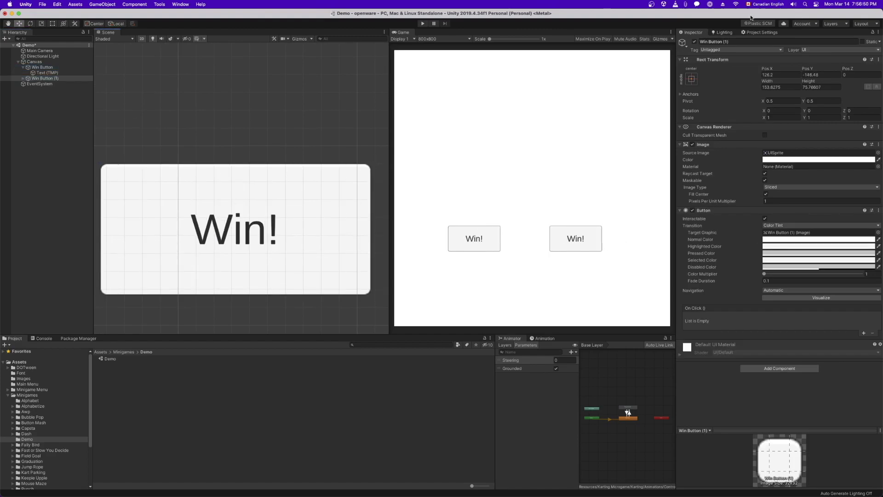
{"action": "left_click", "coordinate": [745, 42]}
{"action": "type", "text": "Lose But"}
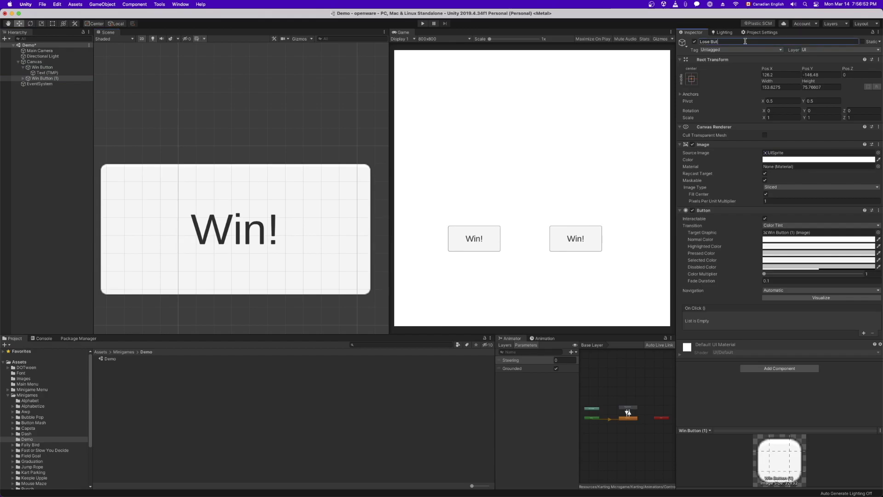
{"action": "type", "text": "ton"}
{"action": "key", "text": "Return"}
Change Lose Button's label to 'Lose :(' and save the Demo scene
{"action": "left_click", "coordinate": [23, 79]}
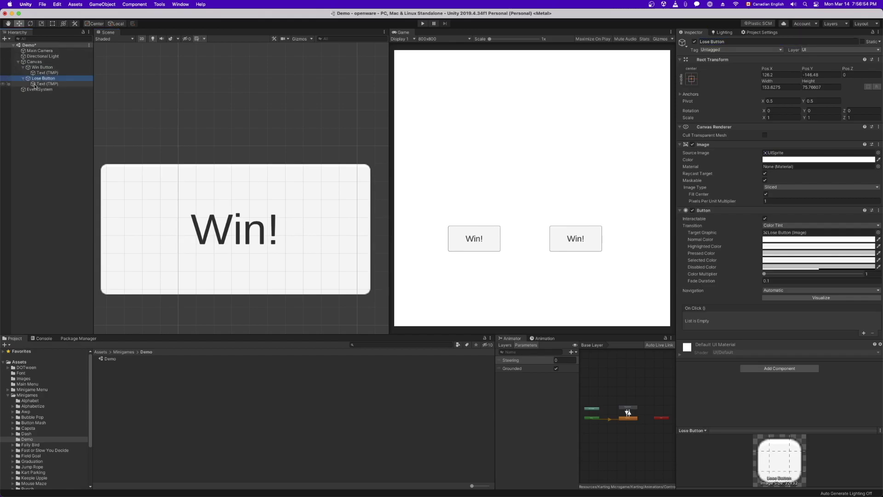
{"action": "left_click", "coordinate": [35, 84]}
{"action": "left_click", "coordinate": [787, 179]}
{"action": "type", "text": "Lose"}
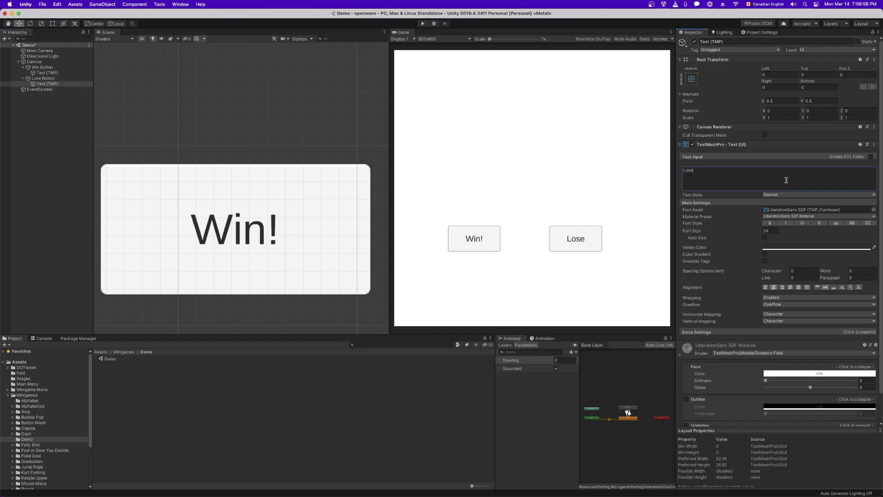
{"action": "type", "text": " :("}
{"action": "left_click", "coordinate": [102, 149]}
{"action": "right_click", "coordinate": [44, 117]}
{"action": "key", "text": "Escape"}
{"action": "key", "text": "super+s"}
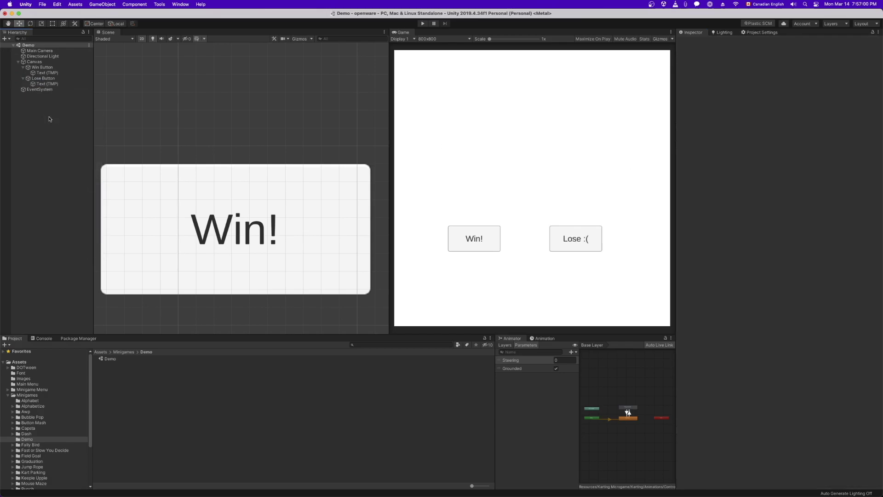
Create an empty GameObject named Game Manager
{"action": "key", "text": "super+shift+n"}
{"action": "key", "text": "Return"}
{"action": "type", "text": "Game M"}
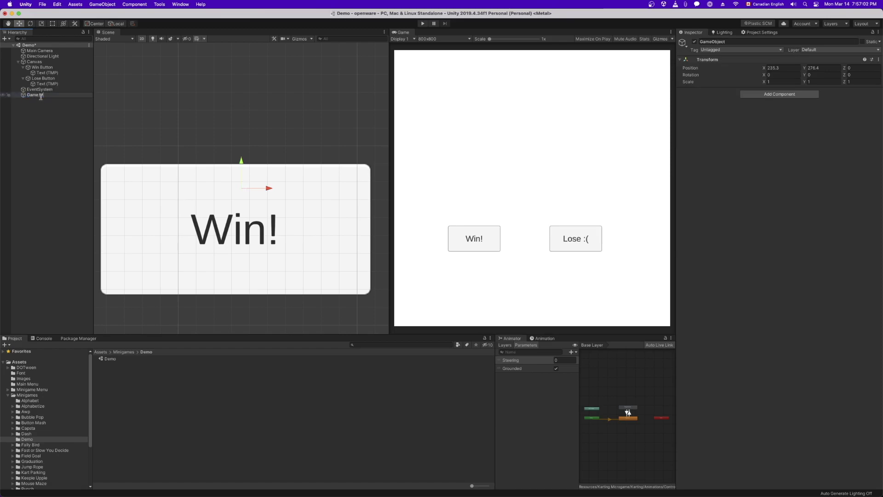
{"action": "type", "text": "anager"}
{"action": "key", "text": "Return"}
Create a GameManager C# script in the Demo folder and open it in VS Code
{"action": "right_click", "coordinate": [144, 436]}
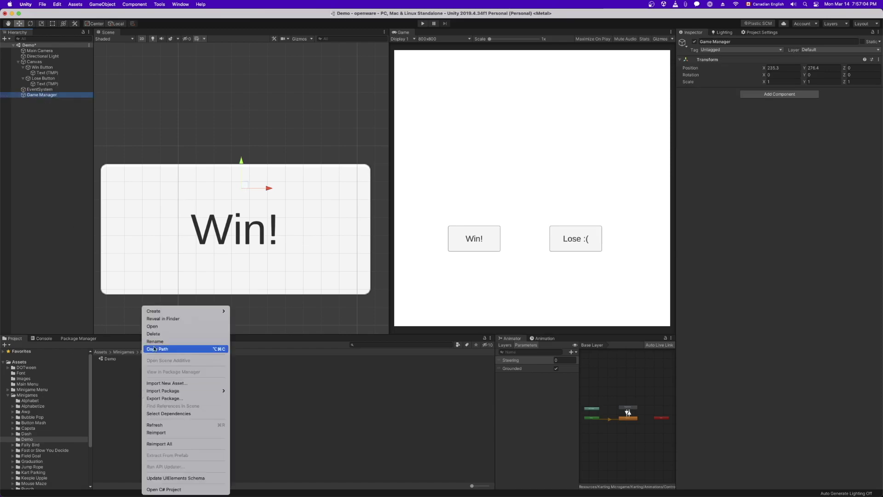
{"action": "mouse_move", "coordinate": [184, 310]}
{"action": "left_click", "coordinate": [259, 224]}
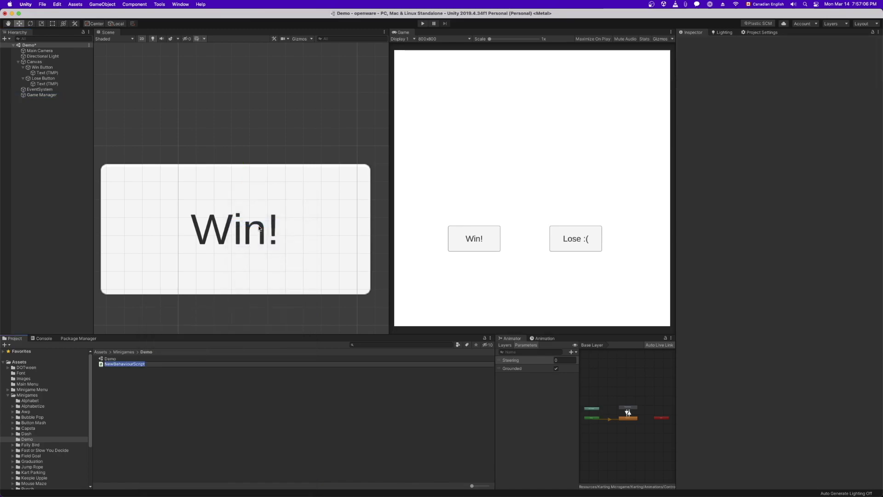
{"action": "type", "text": "GameManager"}
{"action": "key", "text": "Return"}
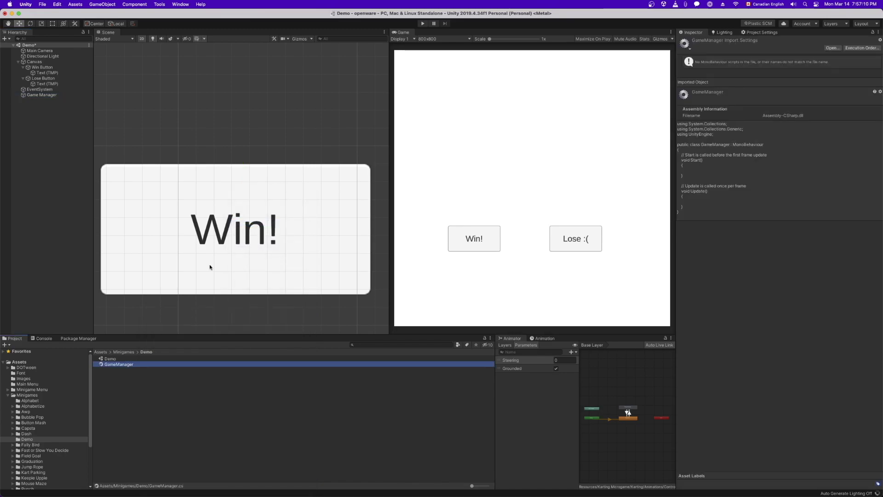
{"action": "double_click", "coordinate": [137, 364]}
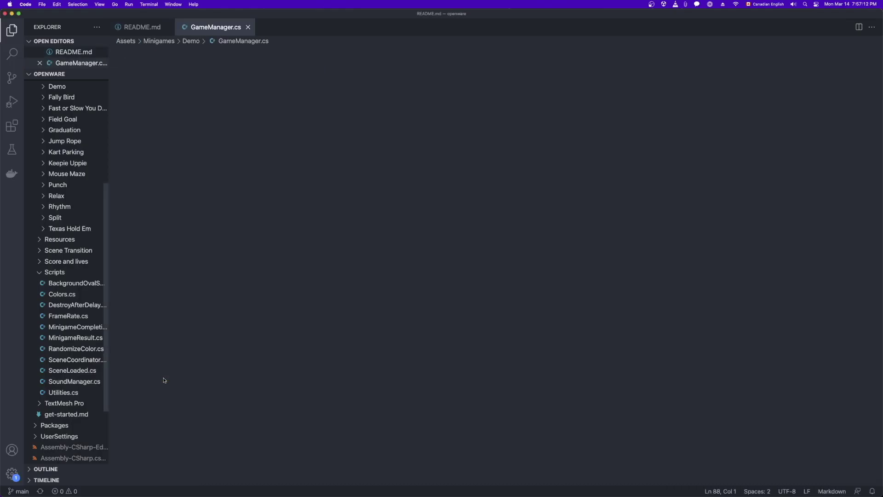
Wrap the GameManager class in namespace Demo { } and indent it inside
{"action": "left_click", "coordinate": [162, 79]}
{"action": "key", "text": "Return"}
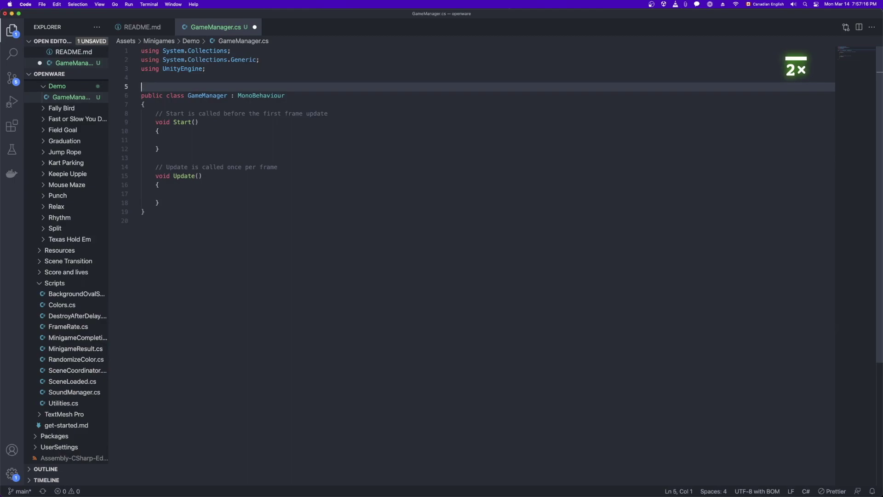
{"action": "type", "text": "using"}
{"action": "key", "text": "super+Tab"}
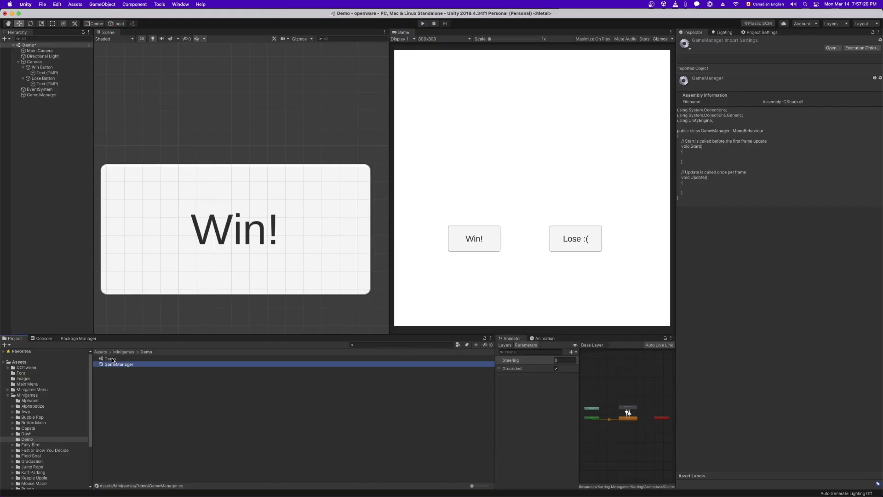
{"action": "key", "text": "super+Tab"}
{"action": "key", "text": "BackSpace"}
{"action": "key", "text": "BackSpace"}
{"action": "key", "text": "BackSpace"}
{"action": "key", "text": "BackSpace"}
{"action": "key", "text": "BackSpace"}
{"action": "type", "text": "namespace D"}
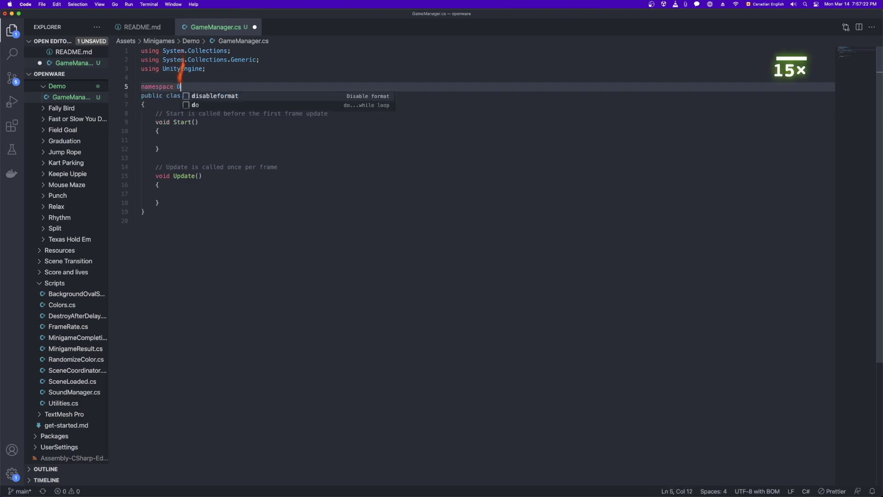
{"action": "type", "text": "emo {"}
{"action": "key", "text": "Down"}
{"action": "key", "text": "Down"}
{"action": "key", "text": "Down"}
{"action": "key", "text": "Down"}
{"action": "key", "text": "Down"}
{"action": "key", "text": "Down"}
{"action": "key", "text": "Down"}
{"action": "key", "text": "Down"}
{"action": "key", "text": "Down"}
{"action": "key", "text": "Down"}
{"action": "key", "text": "Down"}
{"action": "key", "text": "Down"}
{"action": "key", "text": "Down"}
{"action": "key", "text": "Down"}
{"action": "key", "text": "Down"}
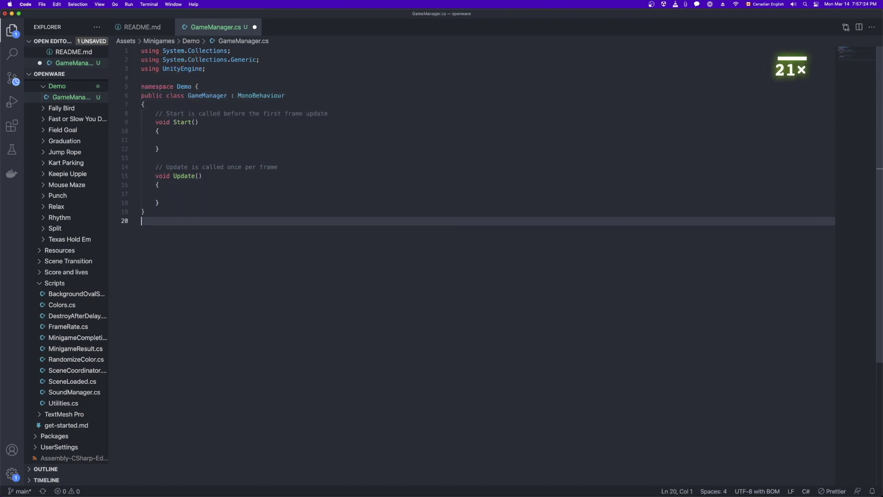
{"action": "type", "text": "}"}
{"action": "left_click_drag", "start_coordinate": [146, 212], "coordinate": [125, 96]}
{"action": "key", "text": "Tab"}
{"action": "left_click", "coordinate": [248, 233]}
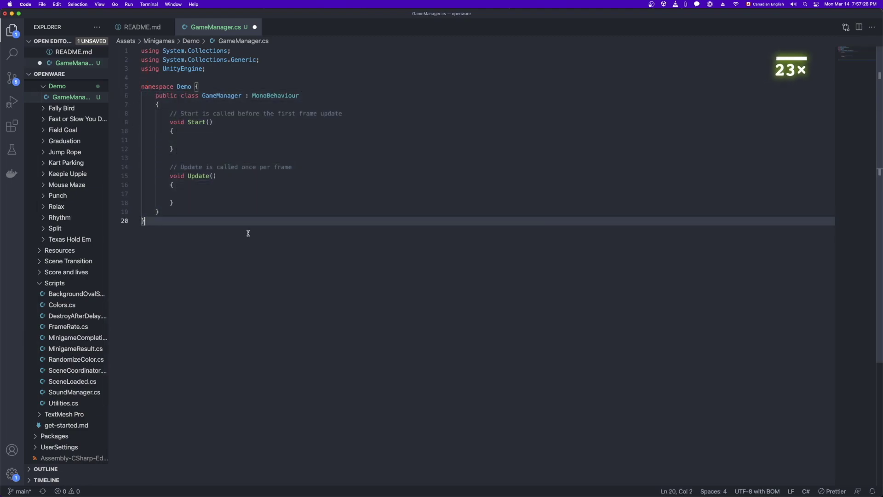
Replace the Start and Update methods with empty public Win() and Lose() methods
{"action": "left_click_drag", "start_coordinate": [196, 202], "coordinate": [170, 117]}
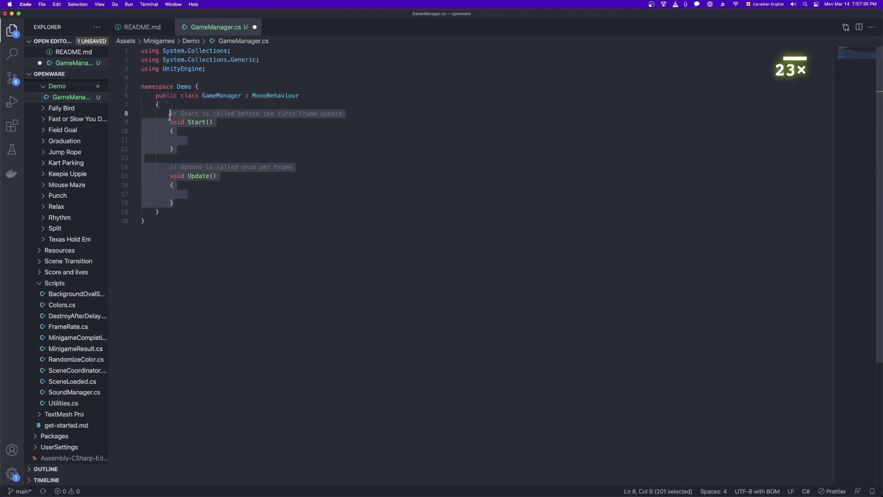
{"action": "key", "text": "BackSpace"}
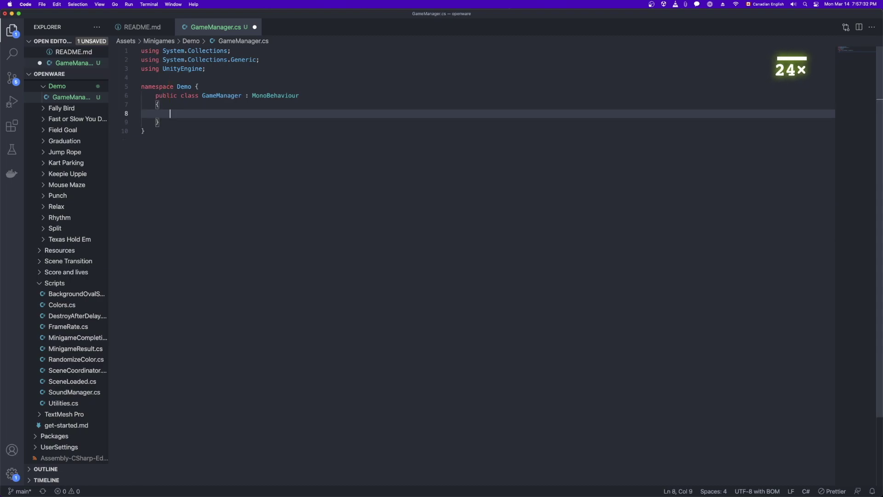
{"action": "type", "text": "public void "}
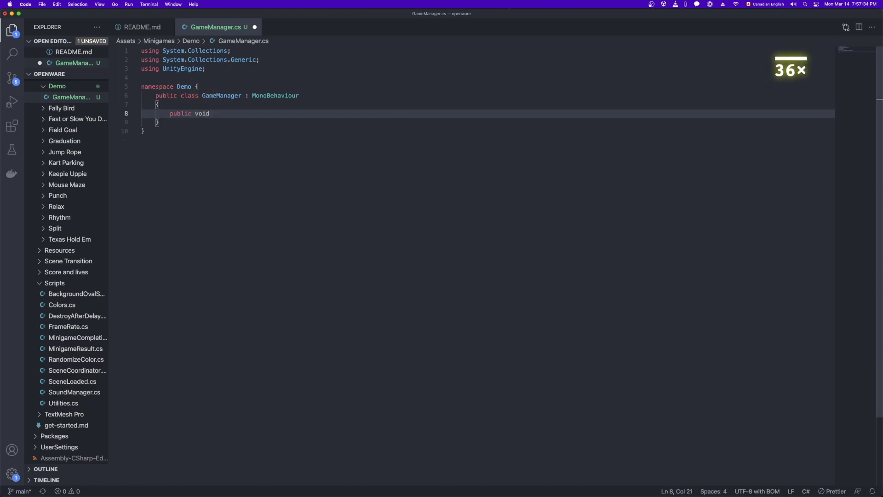
{"action": "type", "text": "Win() {"}
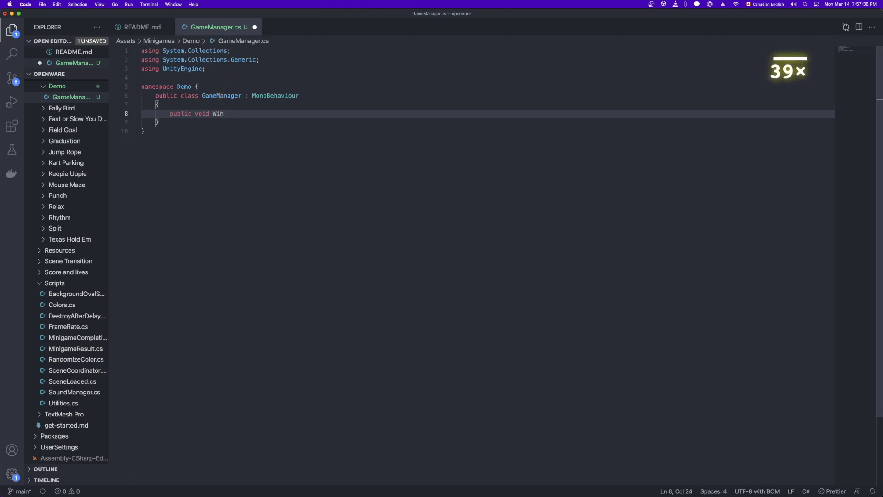
{"action": "key", "text": "Return"}
{"action": "left_click", "coordinate": [176, 129]}
{"action": "key", "text": "Return"}
{"action": "key", "text": "Return"}
{"action": "type", "text": "p"}
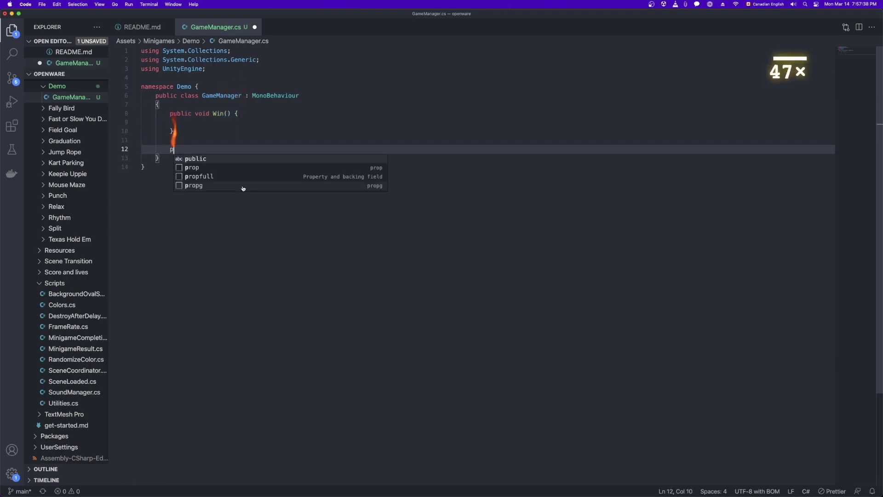
{"action": "type", "text": "ublic void Lose() {"}
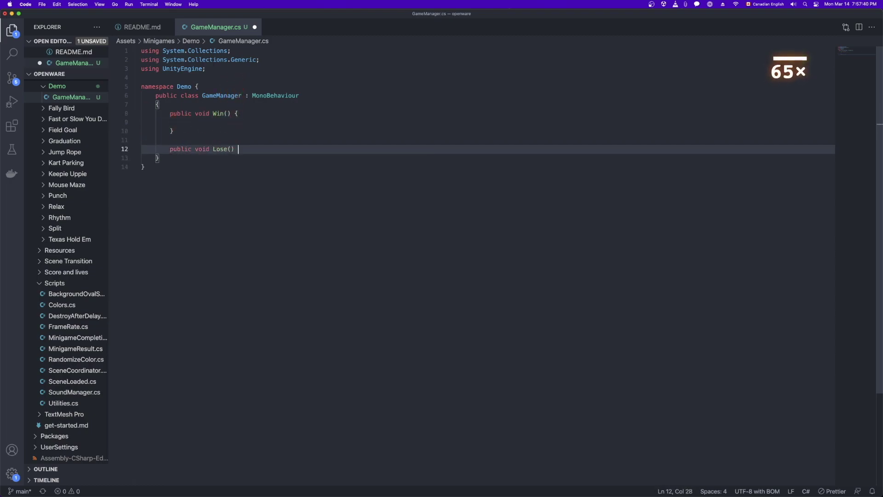
{"action": "key", "text": "Return"}
Make Lose() print "lose" and Win() print "win", save the script, and return to Unity
{"action": "type", "text": "print(\""}
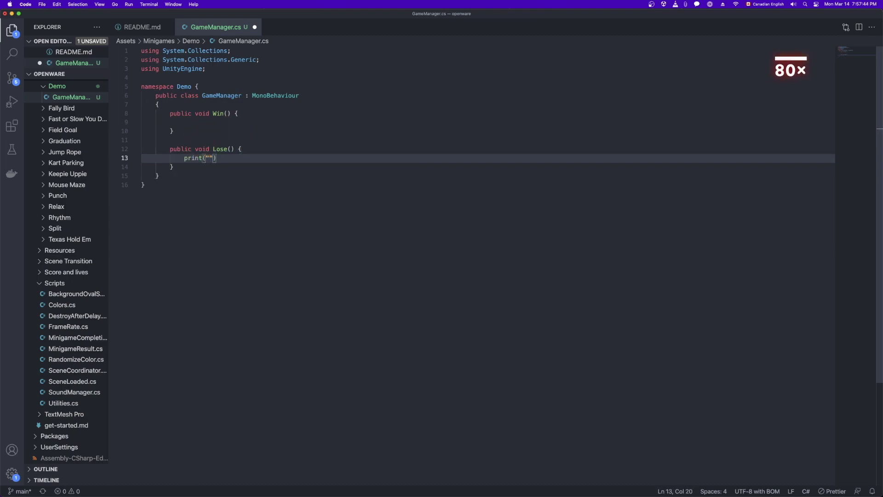
{"action": "type", "text": "lose\");"}
{"action": "key", "text": "shift+Home"}
{"action": "key", "text": "super+c"}
{"action": "key", "text": "Up"}
{"action": "key", "text": "Up"}
{"action": "key", "text": "Up"}
{"action": "key", "text": "Up"}
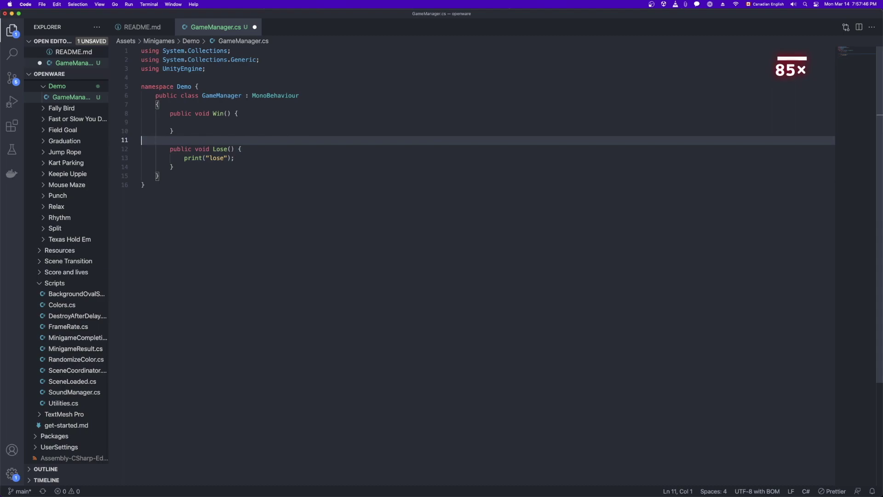
{"action": "key", "text": "super+v"}
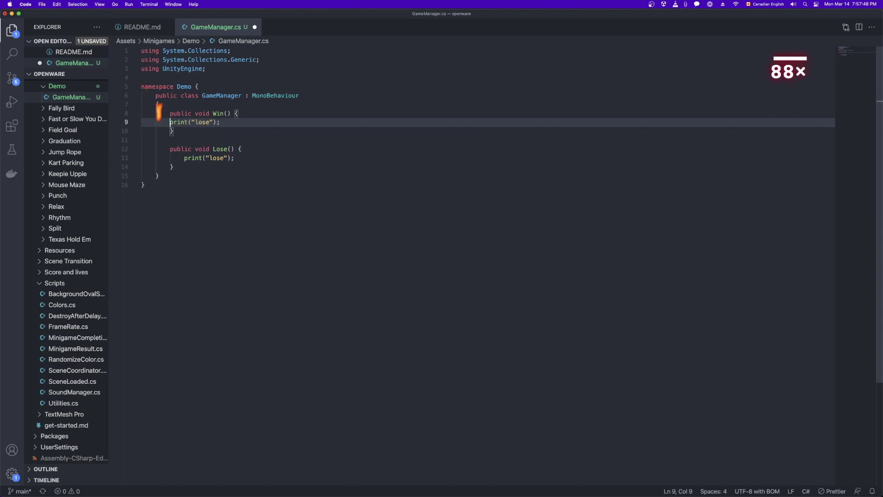
{"action": "left_click", "coordinate": [212, 121]}
{"action": "key", "text": "Delete"}
{"action": "key", "text": "Delete"}
{"action": "key", "text": "Delete"}
{"action": "key", "text": "BackSpace"}
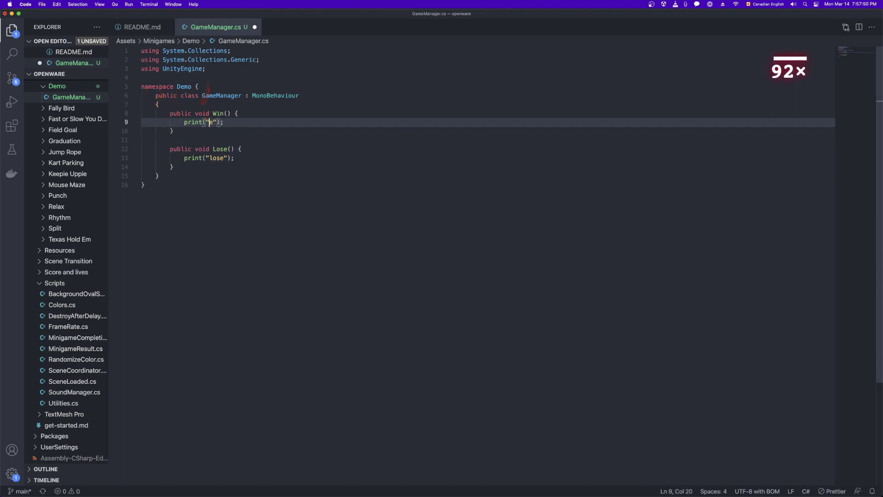
{"action": "type", "text": "win"}
{"action": "key", "text": "super+s"}
{"action": "key", "text": "super+Tab"}
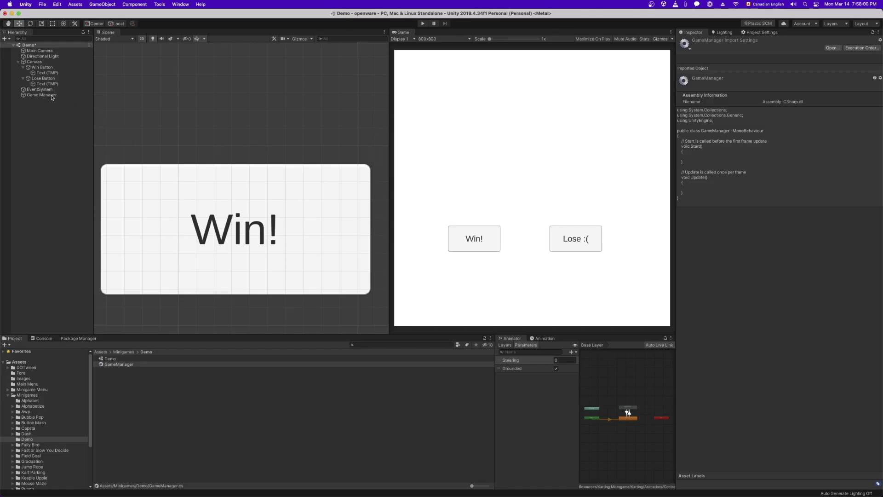
Attach the GameManager script to Game Manager and set the Win button's On Click to GameManager.Win()
{"action": "left_click", "coordinate": [52, 95]}
{"action": "left_click_drag", "start_coordinate": [123, 367], "coordinate": [796, 231]}
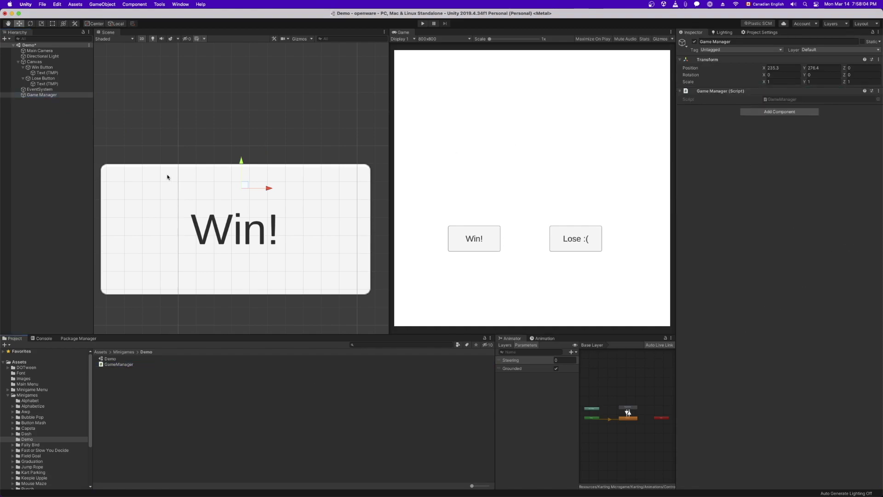
{"action": "left_click", "coordinate": [39, 67]}
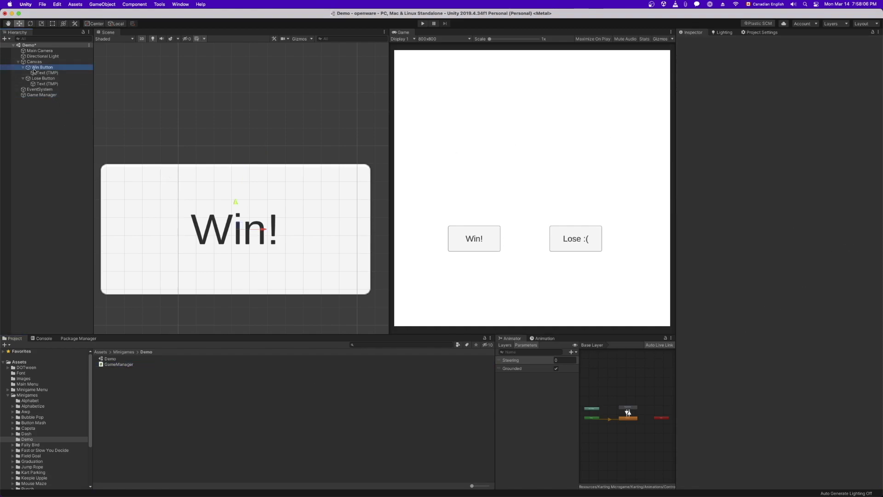
{"action": "left_click", "coordinate": [864, 334]}
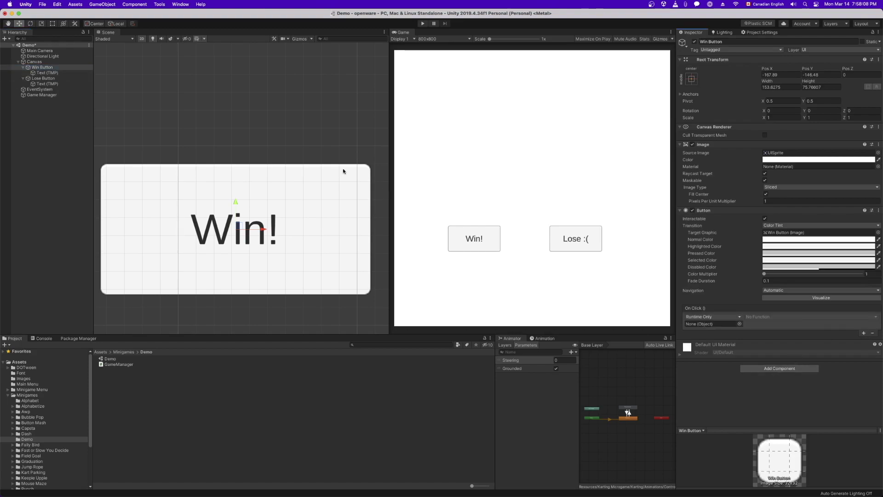
{"action": "left_click_drag", "start_coordinate": [37, 95], "coordinate": [705, 324]}
{"action": "left_click", "coordinate": [810, 316]}
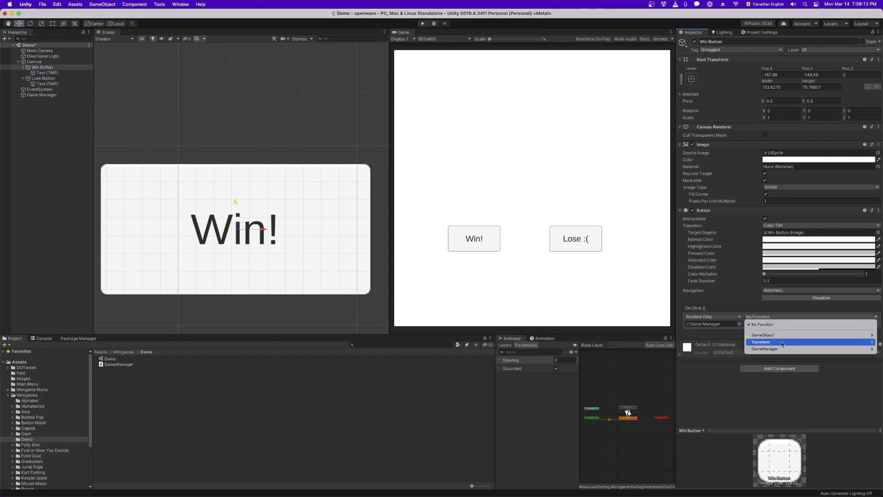
{"action": "mouse_move", "coordinate": [764, 349]}
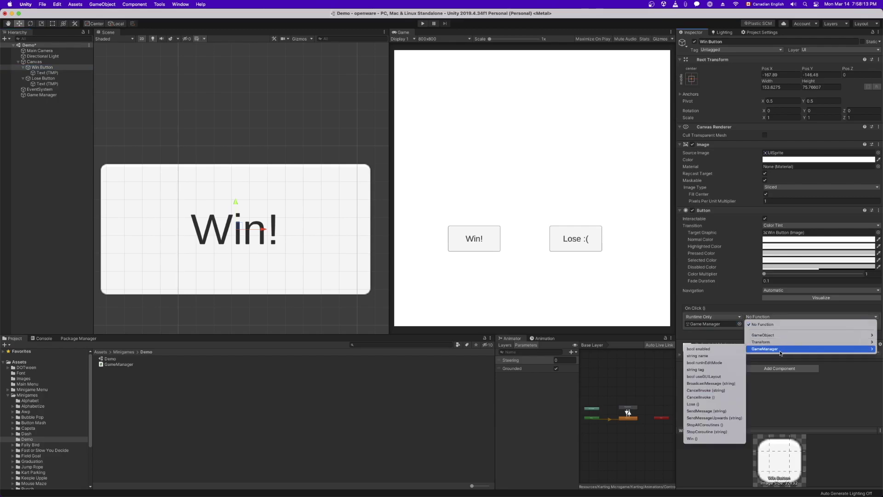
{"action": "left_click", "coordinate": [714, 438]}
Set the Lose button's On Click to GameManager.Lose(), then enter play mode
{"action": "left_click", "coordinate": [43, 78]}
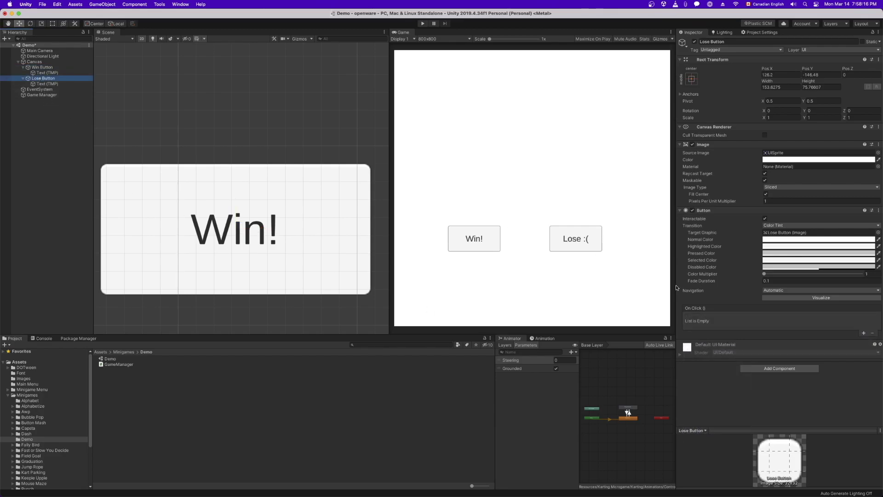
{"action": "left_click", "coordinate": [863, 333]}
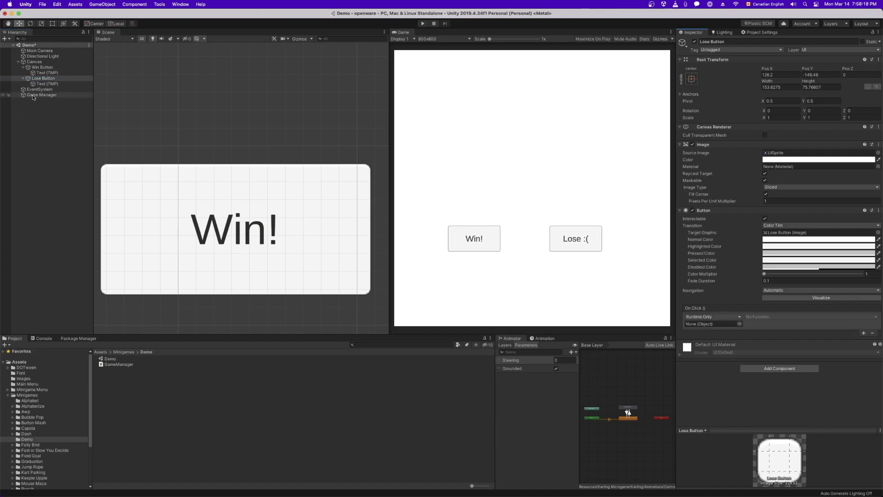
{"action": "left_click_drag", "start_coordinate": [41, 95], "coordinate": [721, 325]}
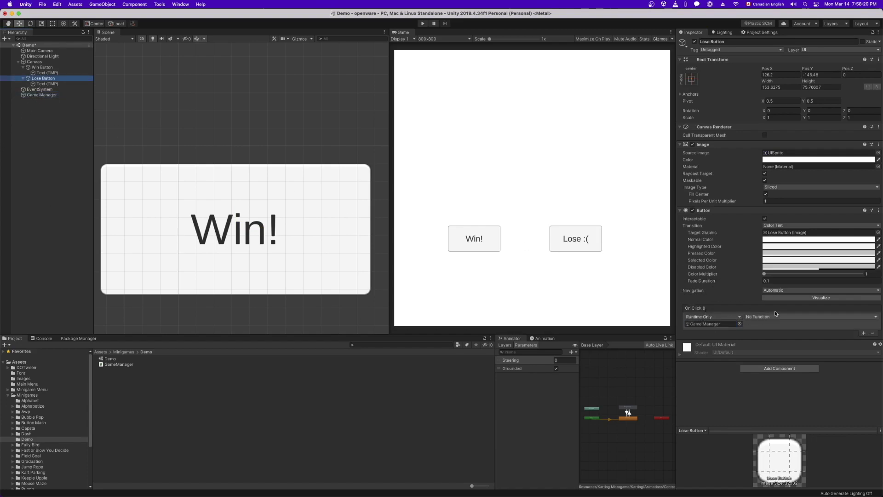
{"action": "left_click", "coordinate": [776, 315]}
{"action": "mouse_move", "coordinate": [782, 349]}
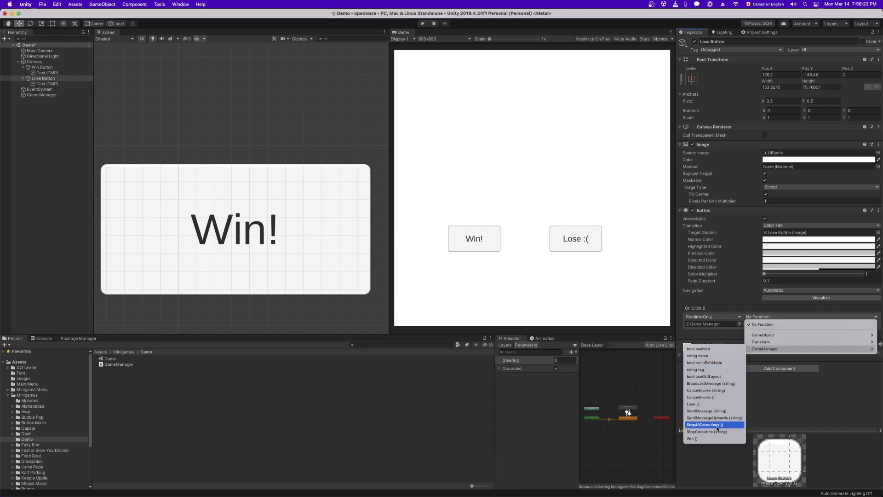
{"action": "left_click", "coordinate": [704, 404]}
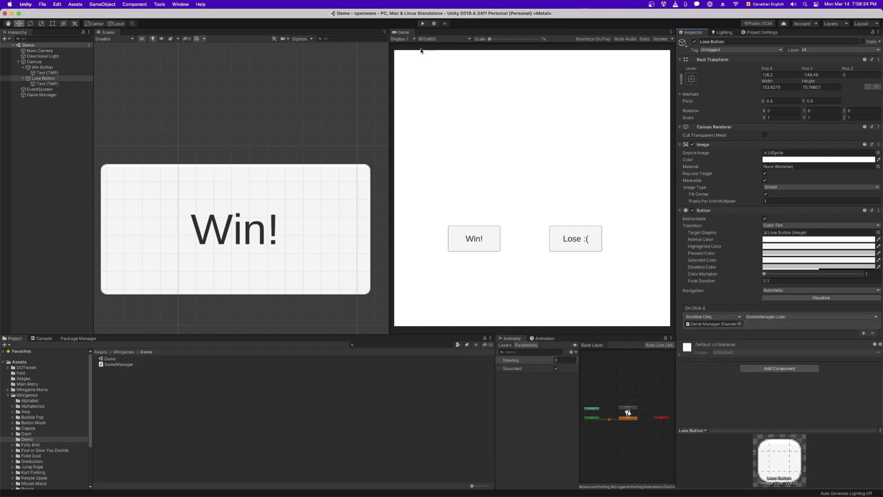
{"action": "left_click", "coordinate": [423, 24]}
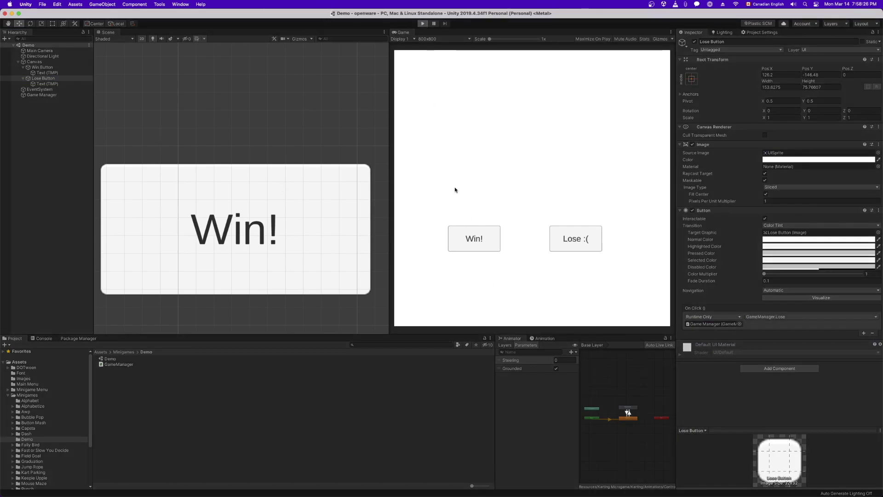
With the Console showing, press Win three times and Lose four times, then stop play mode
{"action": "left_click", "coordinate": [47, 339]}
{"action": "left_click", "coordinate": [489, 240]}
{"action": "left_click", "coordinate": [490, 240]}
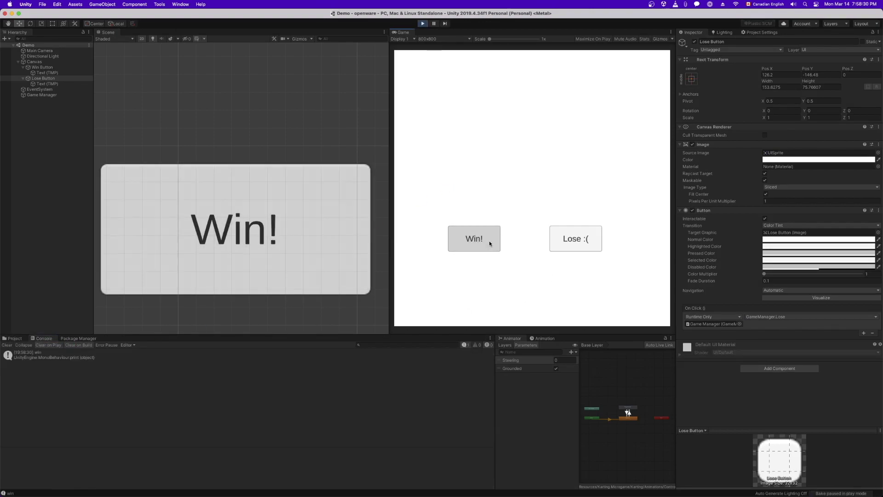
{"action": "left_click", "coordinate": [489, 240]}
{"action": "left_click", "coordinate": [589, 241]}
{"action": "left_click", "coordinate": [589, 243]}
{"action": "left_click", "coordinate": [589, 243]}
{"action": "left_click", "coordinate": [590, 244]}
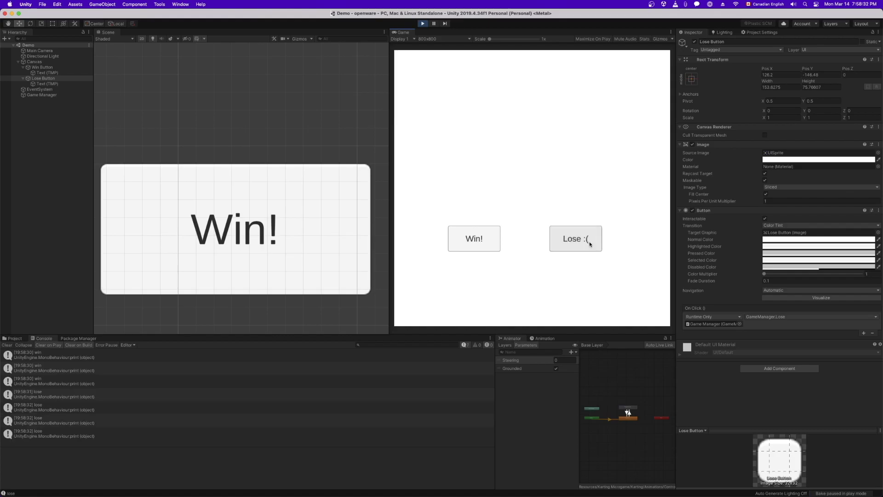
{"action": "left_click", "coordinate": [422, 24]}
{"action": "key", "text": "super+Tab"}
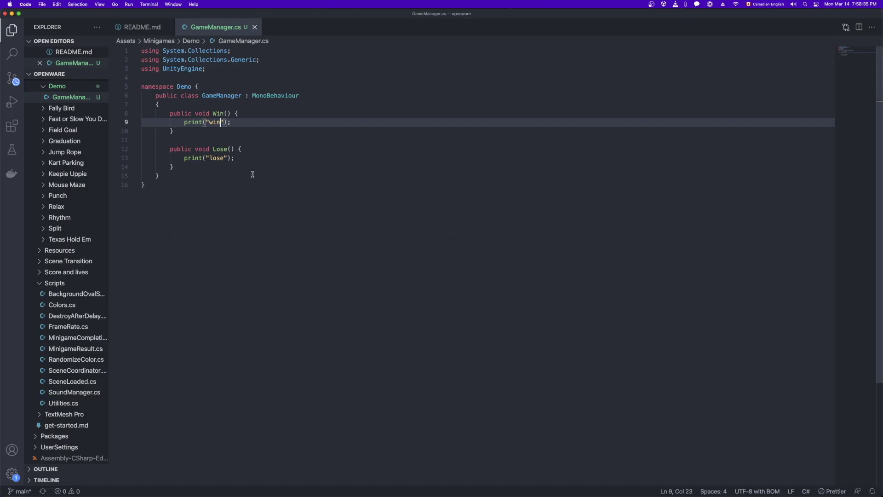
Clear the console and open the Bubble Pop scene from the minigame folders
{"action": "left_click", "coordinate": [239, 205]}
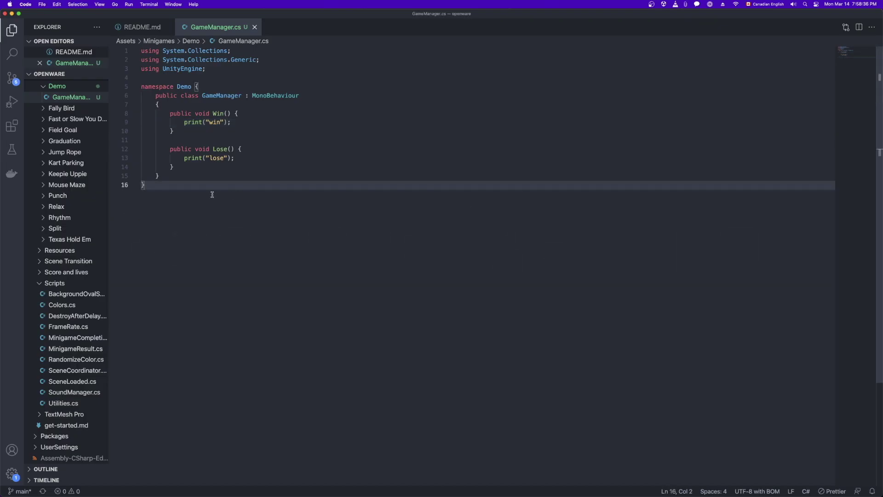
{"action": "key", "text": "super+Tab"}
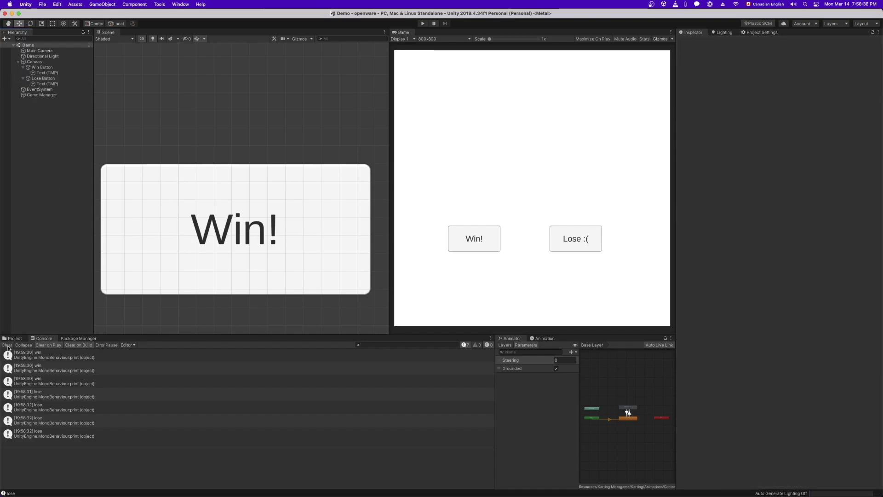
{"action": "left_click", "coordinate": [7, 345]}
{"action": "left_click", "coordinate": [15, 338]}
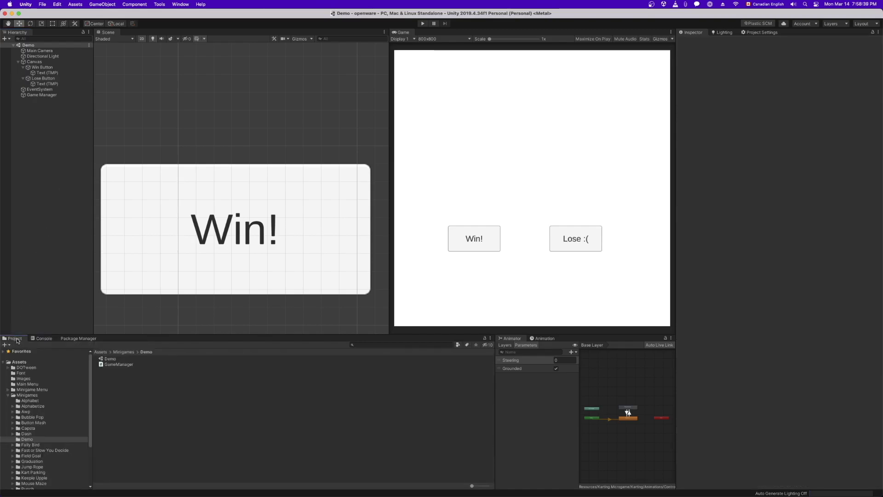
{"action": "left_click", "coordinate": [26, 434]}
{"action": "left_click", "coordinate": [32, 417]}
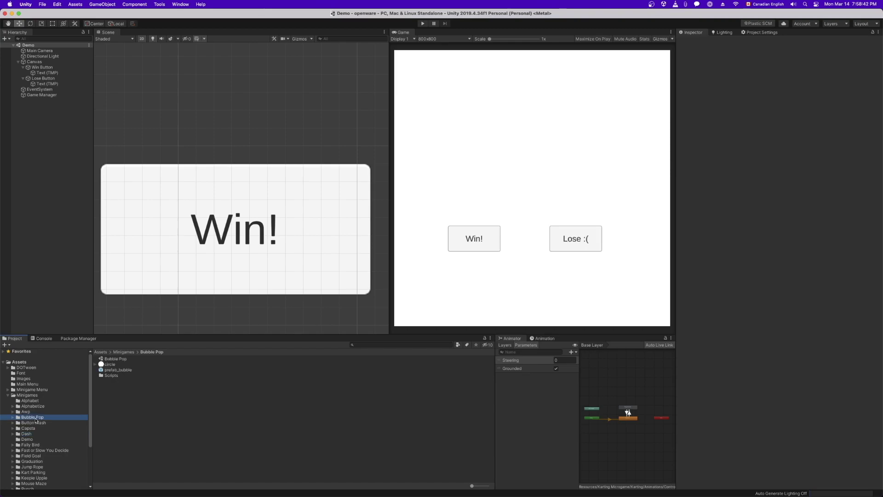
{"action": "double_click", "coordinate": [113, 358]}
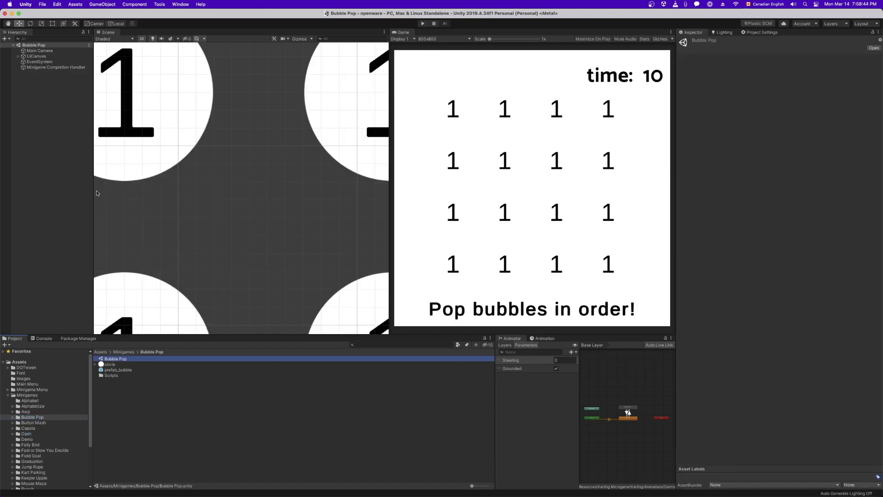
Paste Bubble Pop's Minigame Completion Handler into the Demo scene and open the GameManager script
{"action": "left_click", "coordinate": [39, 68]}
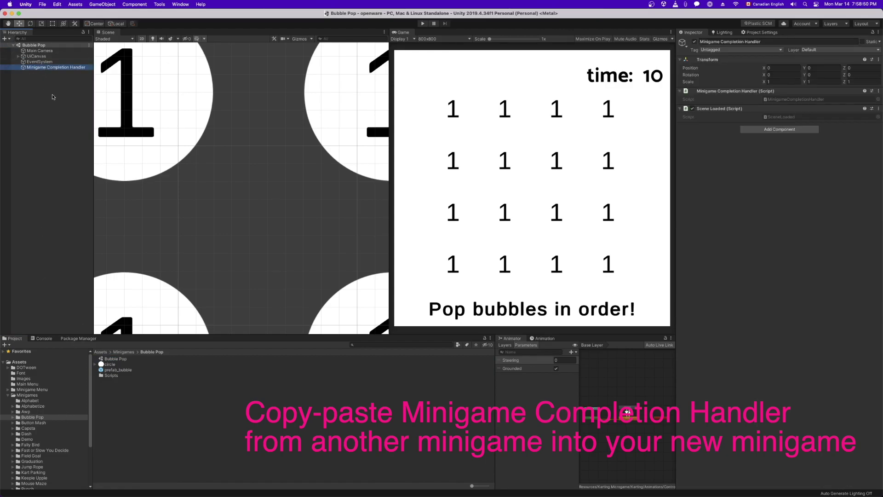
{"action": "left_click", "coordinate": [26, 439]}
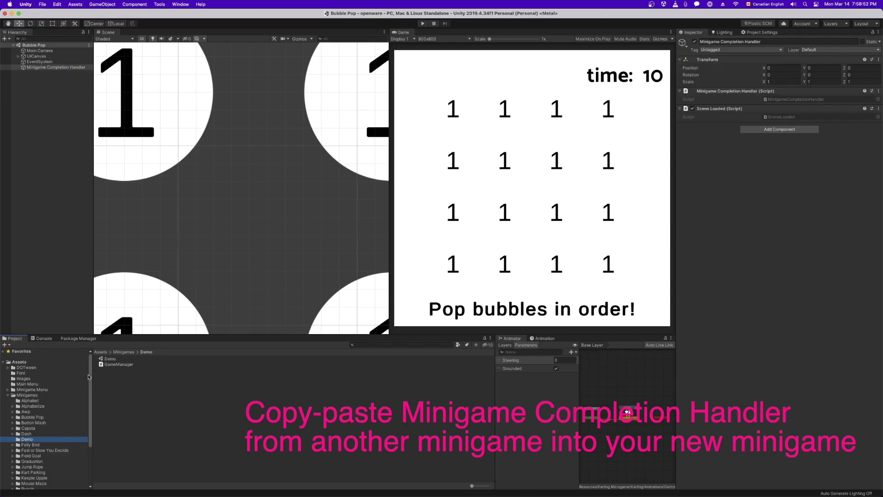
{"action": "double_click", "coordinate": [110, 359]}
{"action": "left_click", "coordinate": [54, 111]}
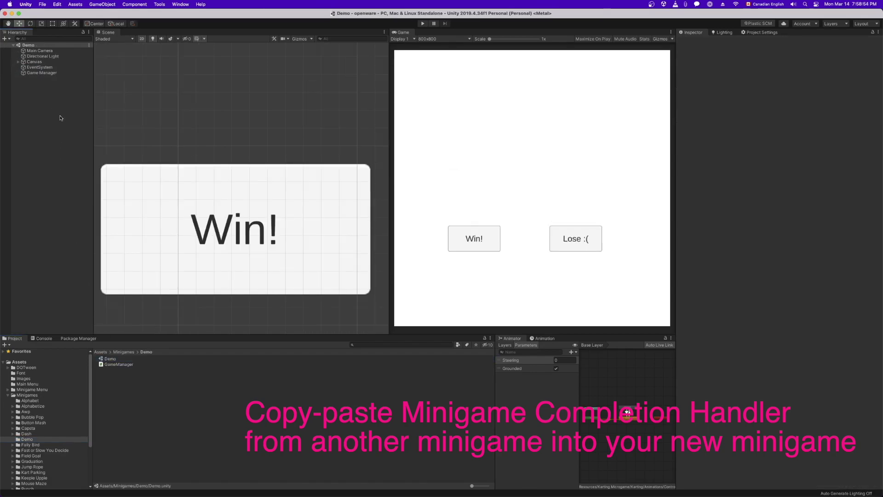
{"action": "key", "text": "super+v"}
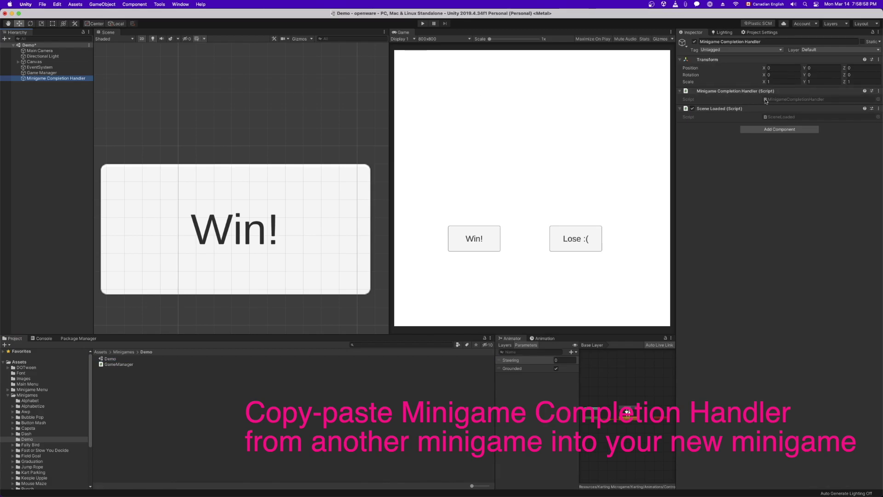
{"action": "left_click", "coordinate": [42, 72]}
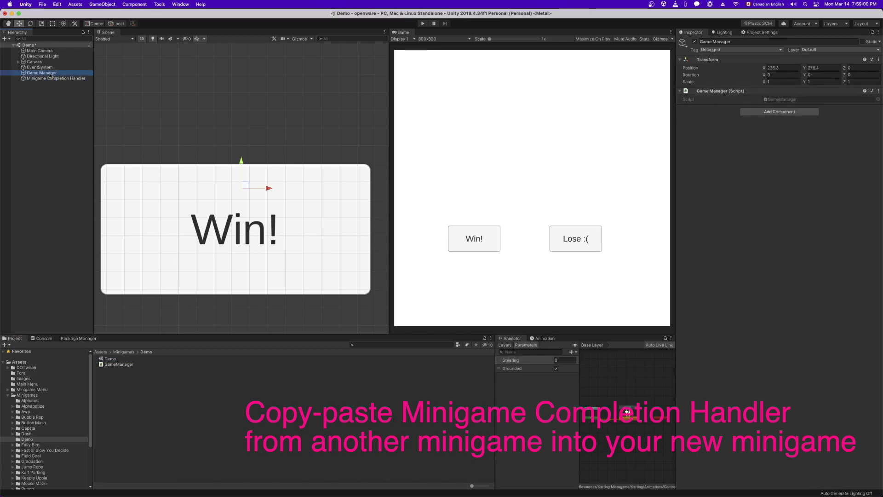
{"action": "left_click", "coordinate": [800, 100]}
{"action": "double_click", "coordinate": [800, 100]}
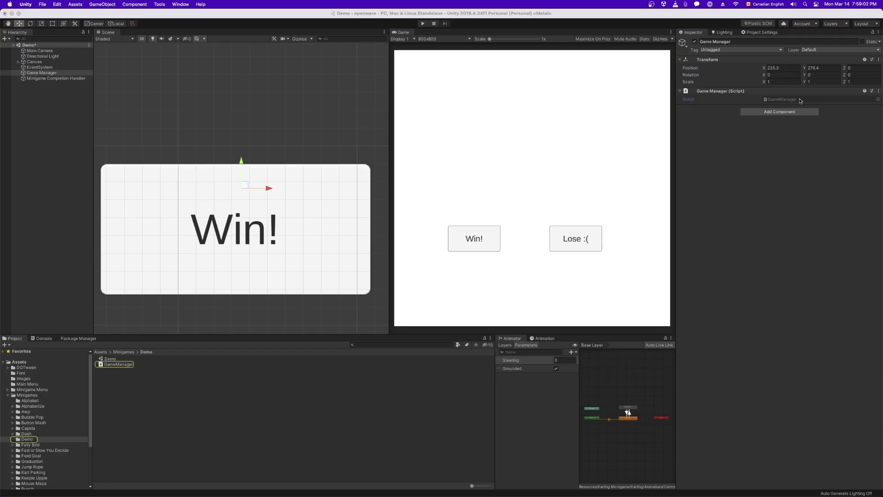
Add a public MinigameCompletionHandler field to GameManager and save, checking the handler object in Unity
{"action": "left_click", "coordinate": [158, 105]}
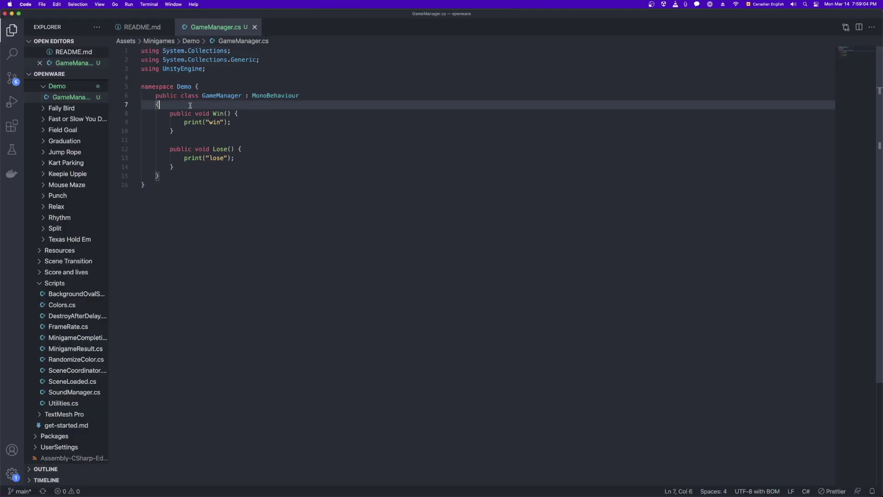
{"action": "key", "text": "Return"}
{"action": "key", "text": "Return"}
{"action": "key", "text": "Up"}
{"action": "type", "text": "public"}
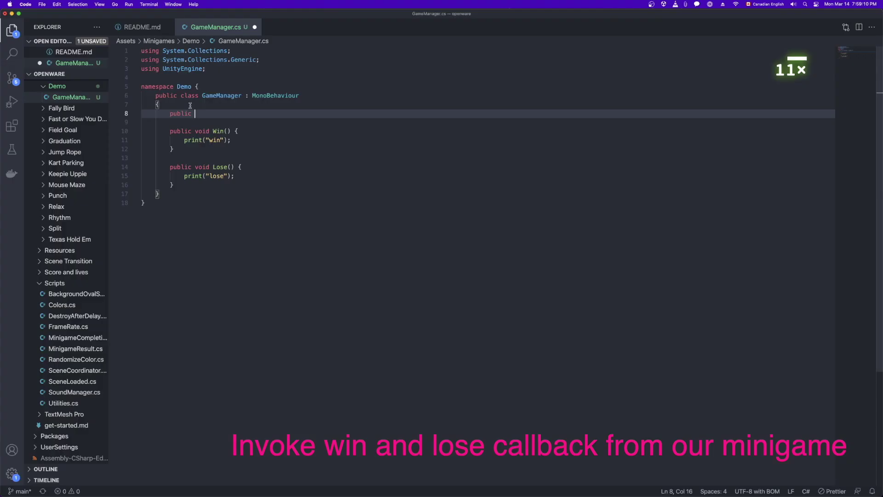
{"action": "type", "text": "MinigameCompletionHandler"}
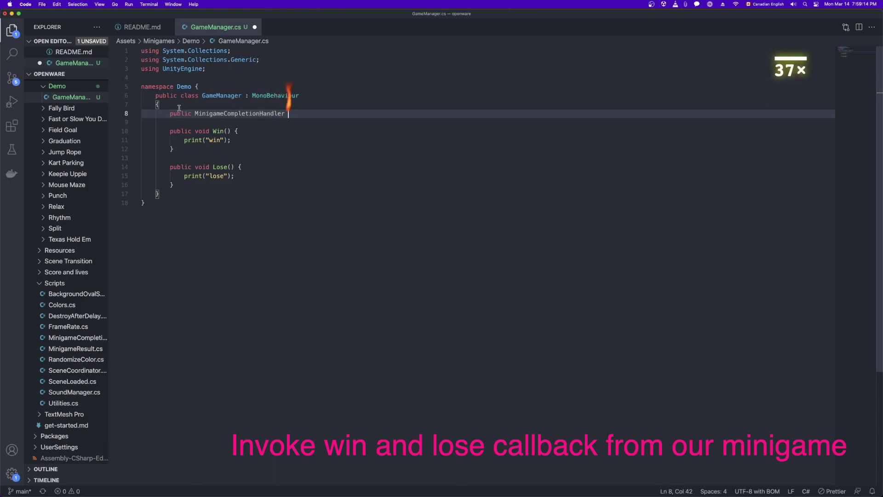
{"action": "type", "text": " MinigameCompletionHandler;"}
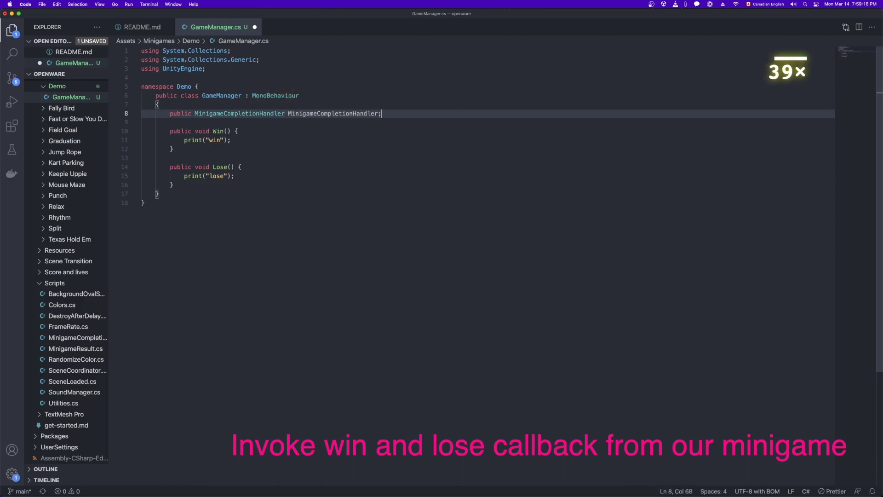
{"action": "key", "text": "cmd+s"}
{"action": "left_click", "coordinate": [253, 139]}
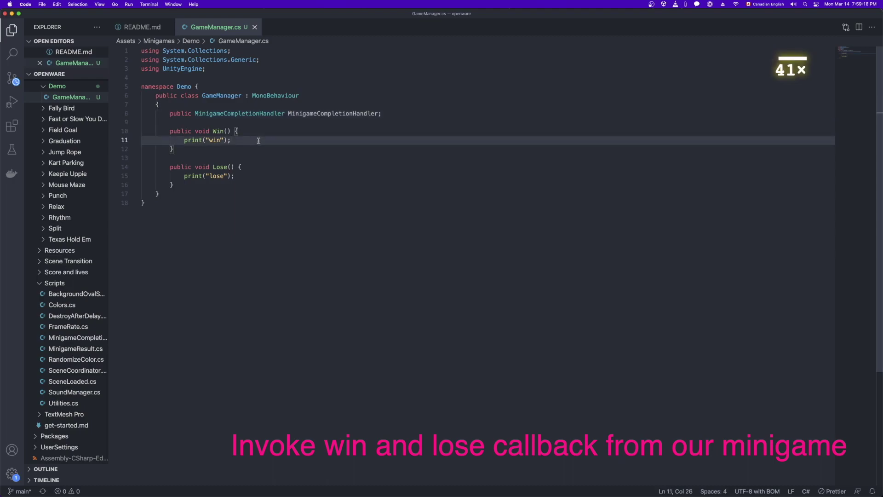
{"action": "mouse_move", "coordinate": [521, 483]}
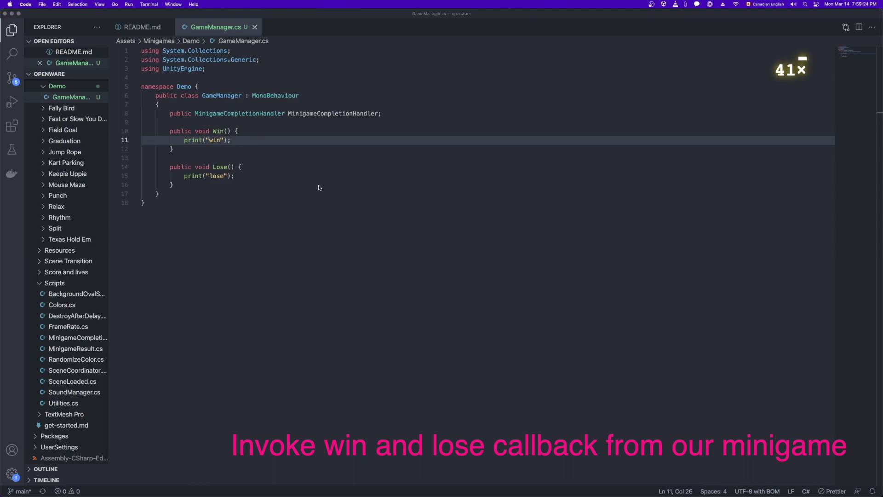
{"action": "key", "text": "super+Tab"}
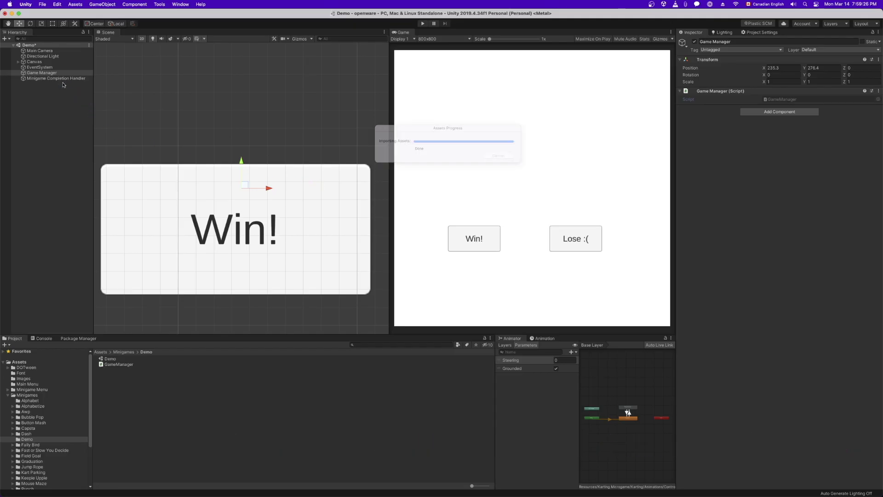
{"action": "left_click", "coordinate": [61, 79]}
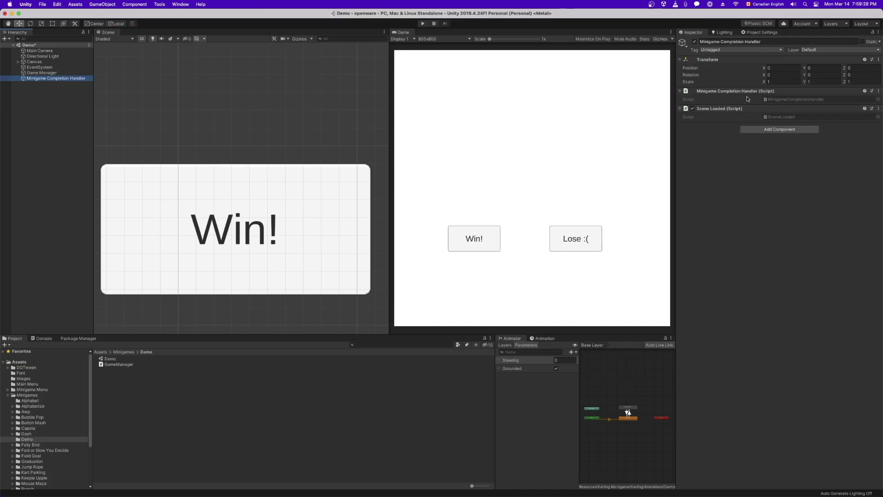
{"action": "key", "text": "super+Tab"}
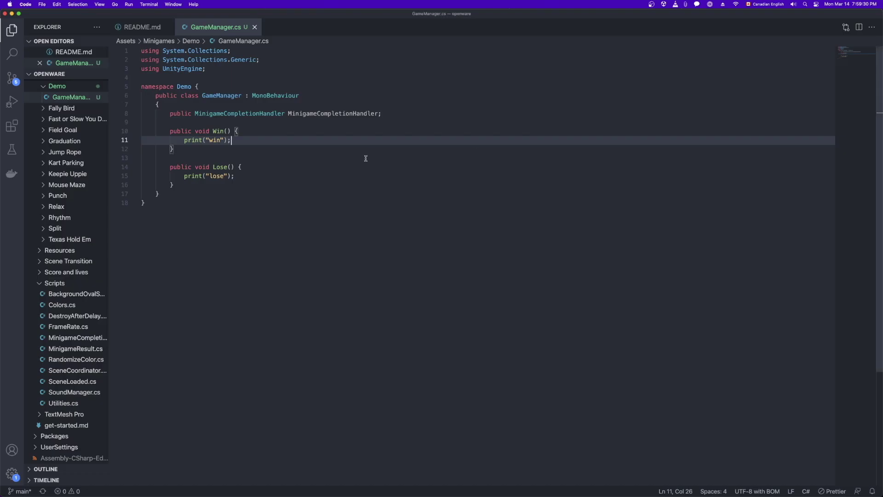
Invoke MinigameCompletionHandler.WinCallback in Win() and LoseCallback in Lose(), then save
{"action": "key", "text": "Return"}
{"action": "type", "text": "Mini"}
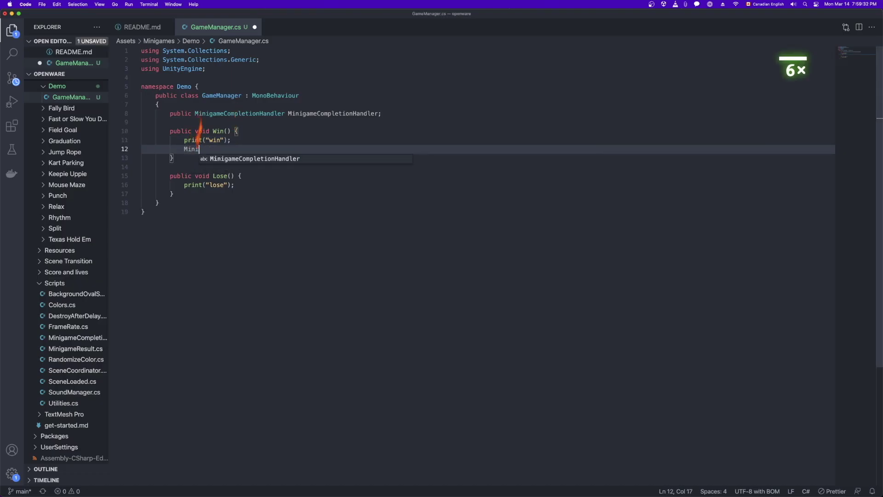
{"action": "type", "text": "gameCompletionHandler.WinCa"}
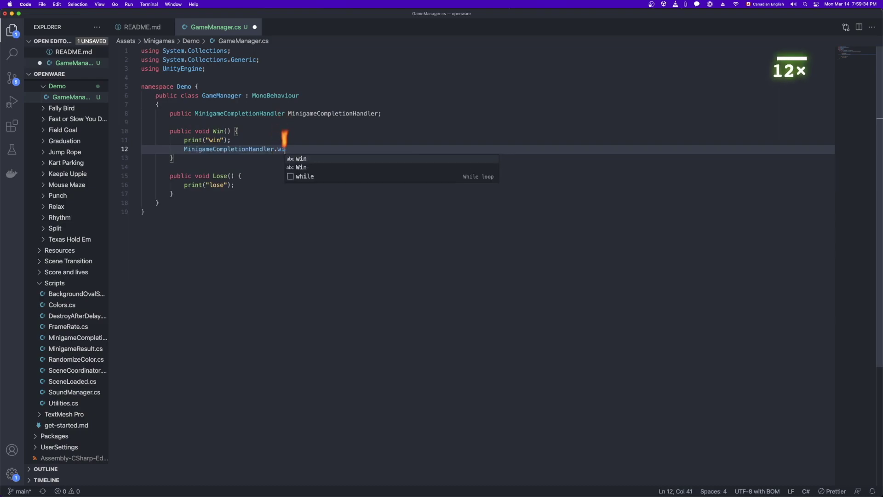
{"action": "type", "text": "llback."}
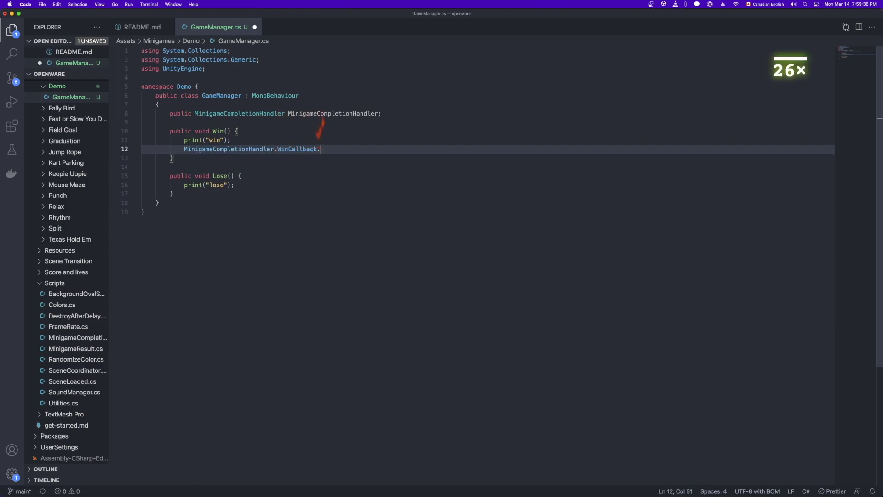
{"action": "type", "text": "Invoke();"}
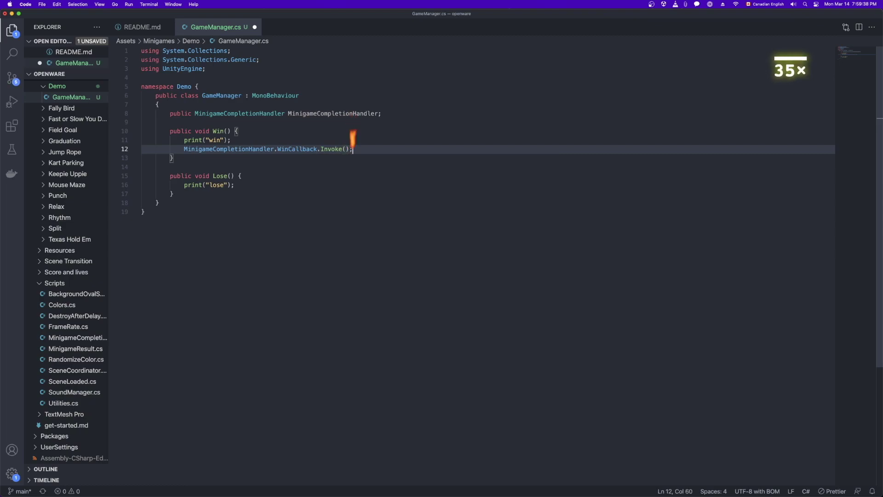
{"action": "key", "text": "Down"}
{"action": "key", "text": "Down"}
{"action": "key", "text": "Down"}
{"action": "key", "text": "Down"}
{"action": "key", "text": "Return"}
{"action": "type", "text": "MinigameCompletionHandler.WinCallback.Invoke();"}
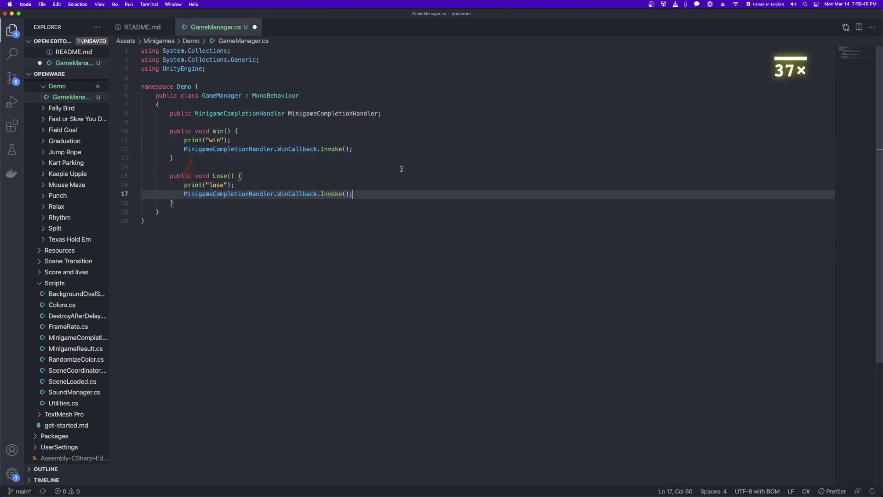
{"action": "key", "text": "BackSpace"}
{"action": "key", "text": "BackSpace"}
{"action": "key", "text": "BackSpace"}
{"action": "type", "text": "Lose"}
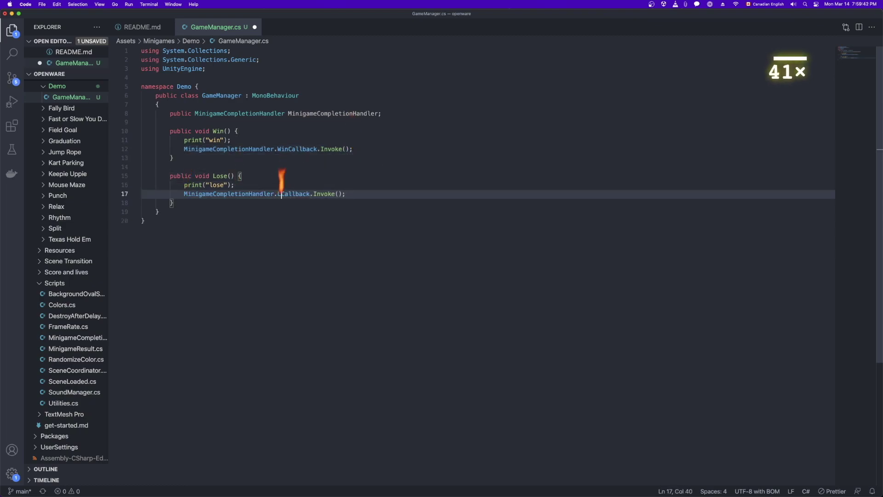
{"action": "left_click", "coordinate": [435, 302]}
{"action": "key", "text": "super+s"}
{"action": "key", "text": "super+Tab"}
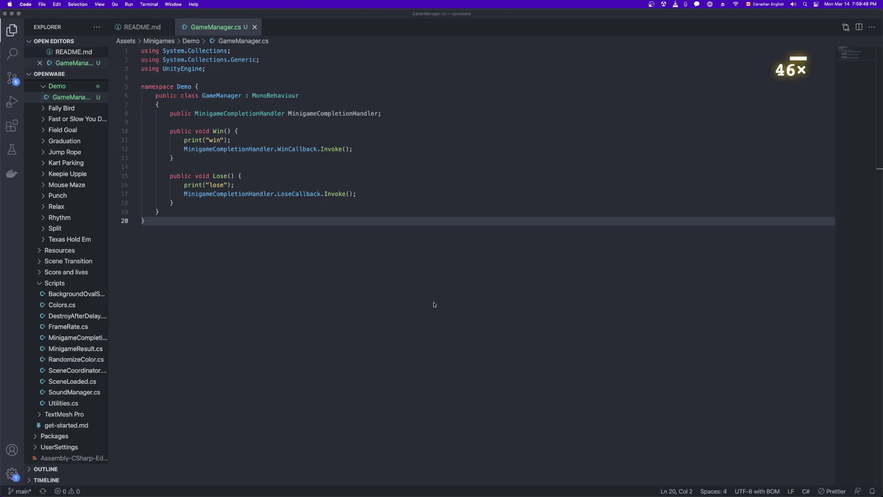
Add the Demo scene to Scenes In Build in Build Settings, then open Assets/Scripts
{"action": "key", "text": "super+Tab"}
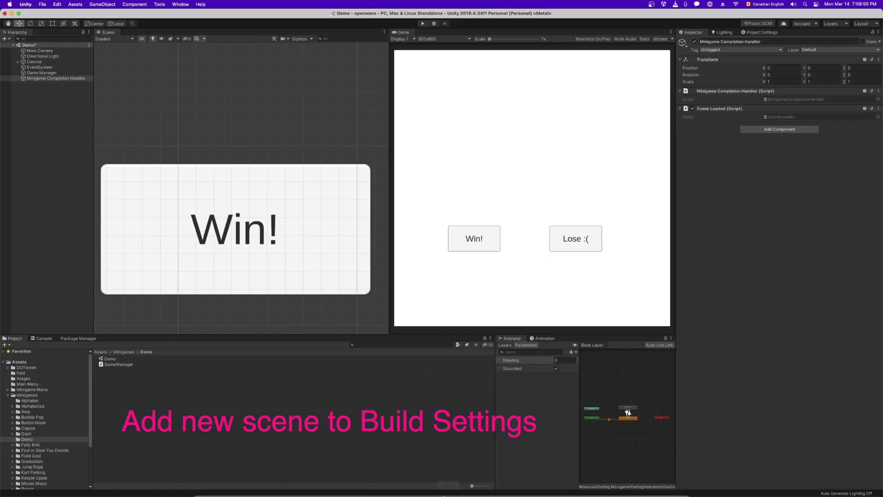
{"action": "left_click", "coordinate": [42, 4]}
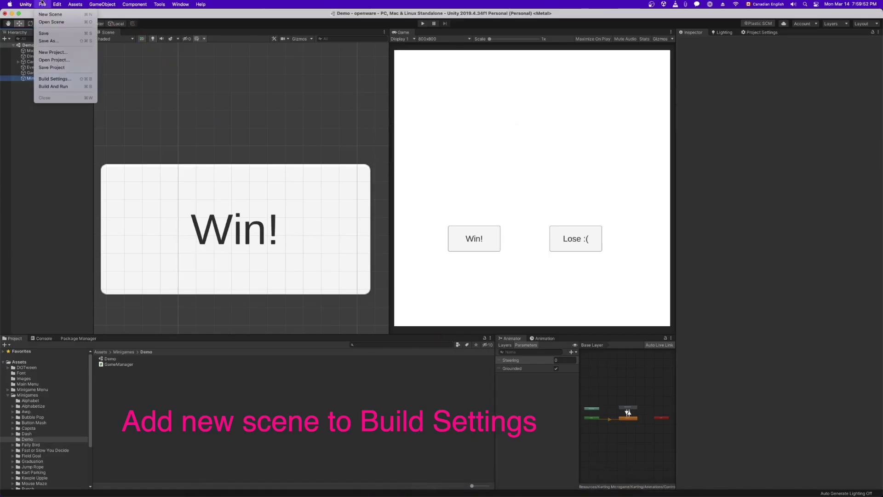
{"action": "left_click", "coordinate": [51, 78]}
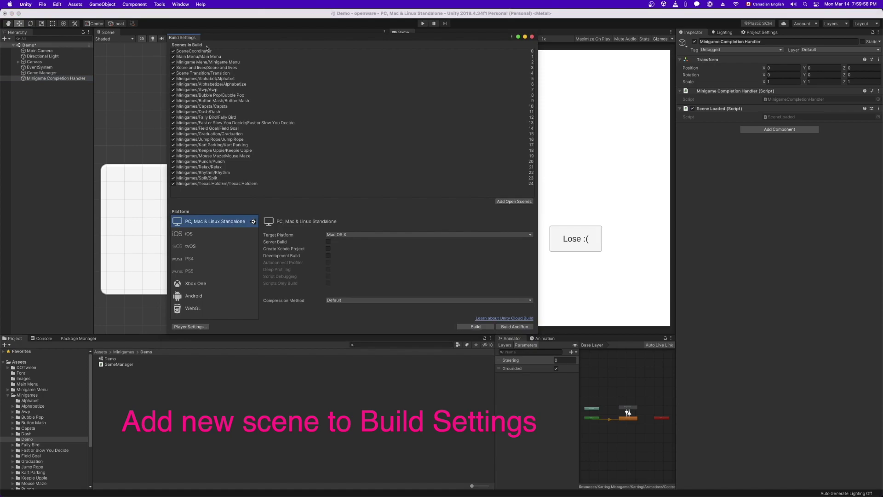
{"action": "left_click_drag", "start_coordinate": [208, 34], "coordinate": [208, 11]}
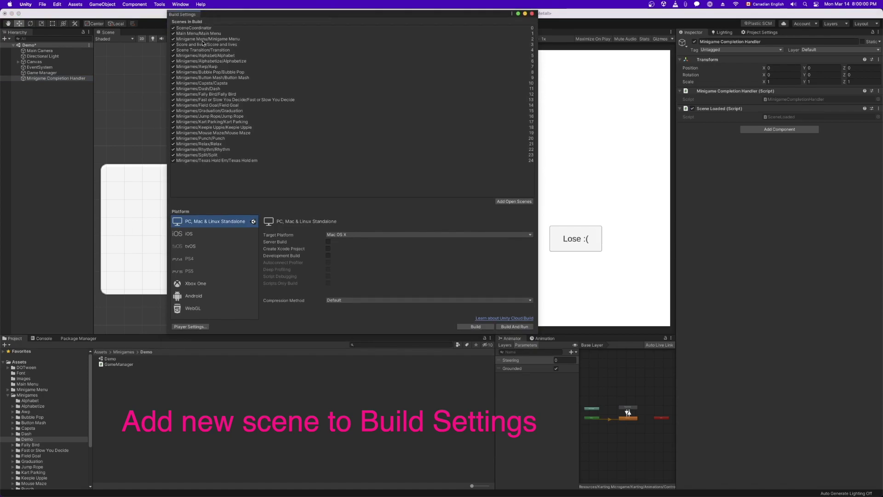
{"action": "left_click_drag", "start_coordinate": [107, 358], "coordinate": [241, 95]}
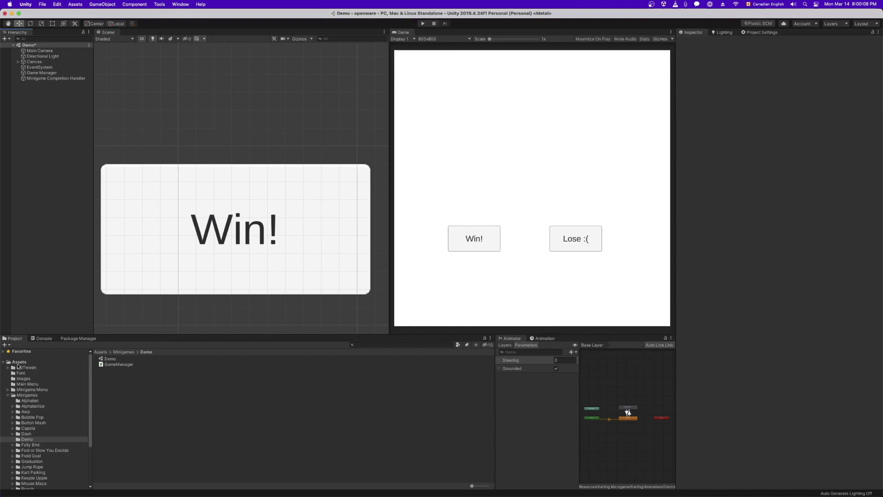
{"action": "left_click", "coordinate": [19, 362]}
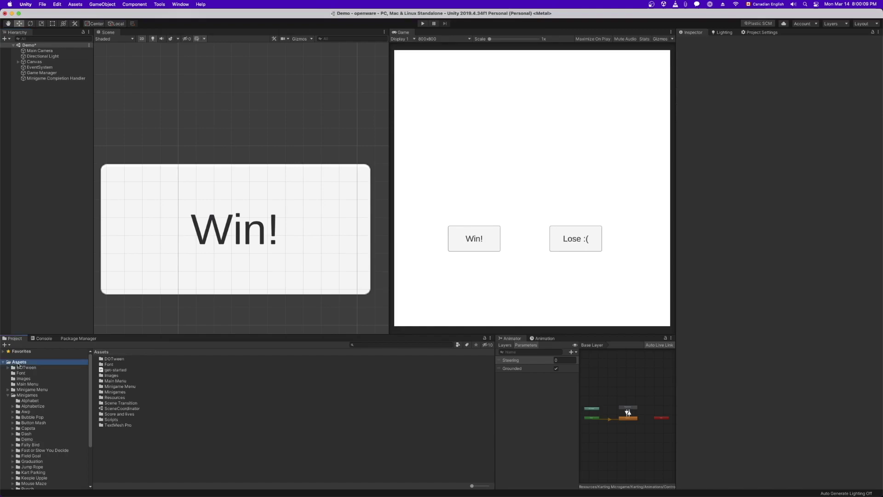
{"action": "double_click", "coordinate": [112, 419]}
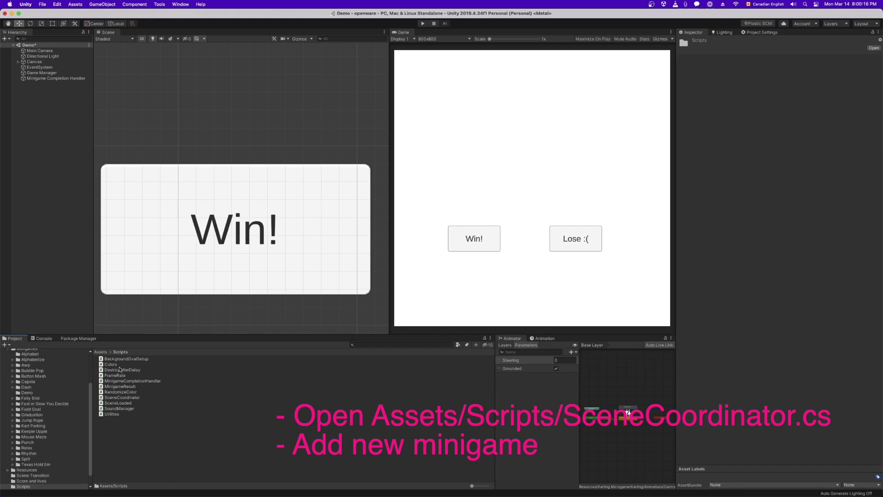
Open SceneCoordinator.cs and find the add-new-minigame comment among the menu button lines
{"action": "double_click", "coordinate": [126, 399]}
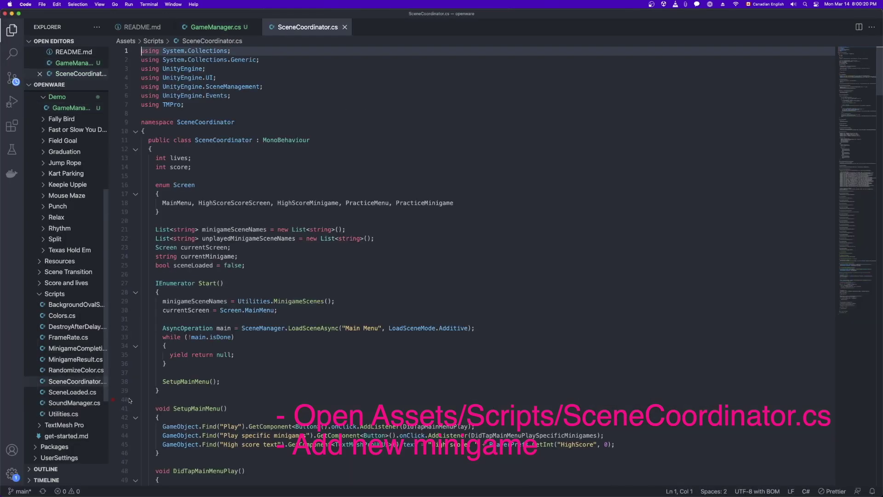
{"action": "scroll", "coordinate": [329, 196], "scroll_direction": "down", "scroll_amount": 20}
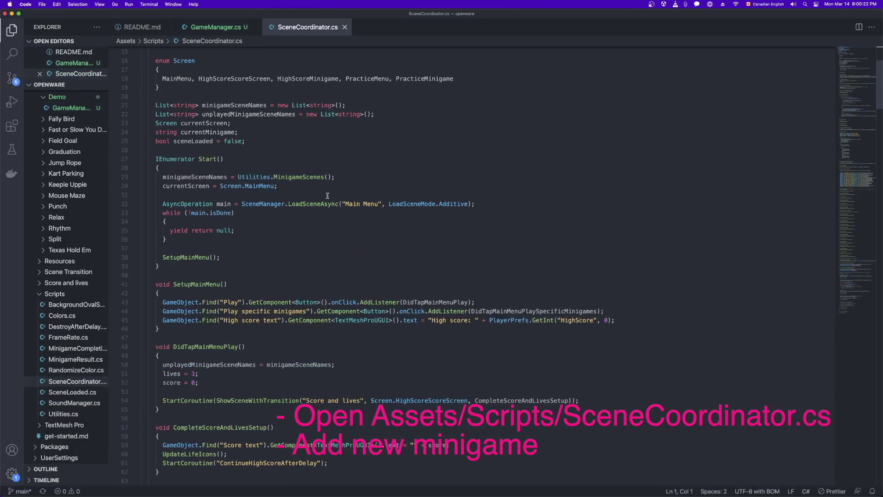
{"action": "scroll", "coordinate": [329, 197], "scroll_direction": "down", "scroll_amount": 20}
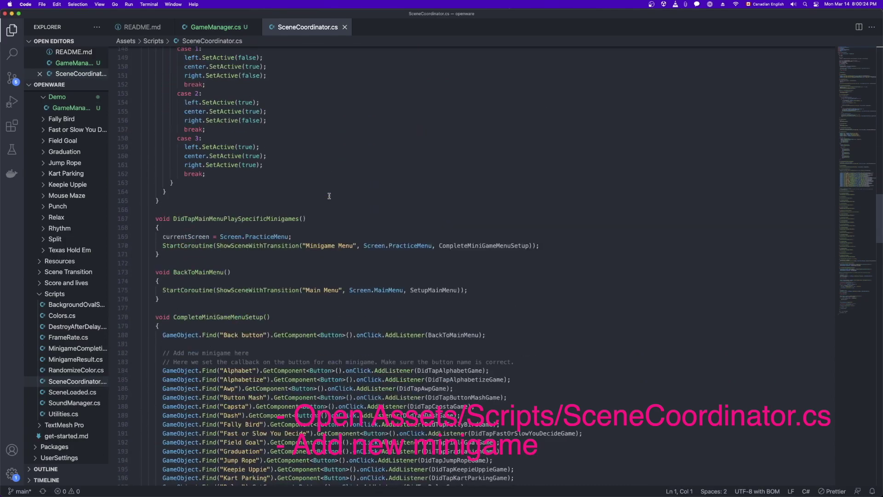
{"action": "scroll", "coordinate": [272, 273], "scroll_direction": "up", "scroll_amount": 8}
{"action": "scroll", "coordinate": [272, 273], "scroll_direction": "down", "scroll_amount": 2}
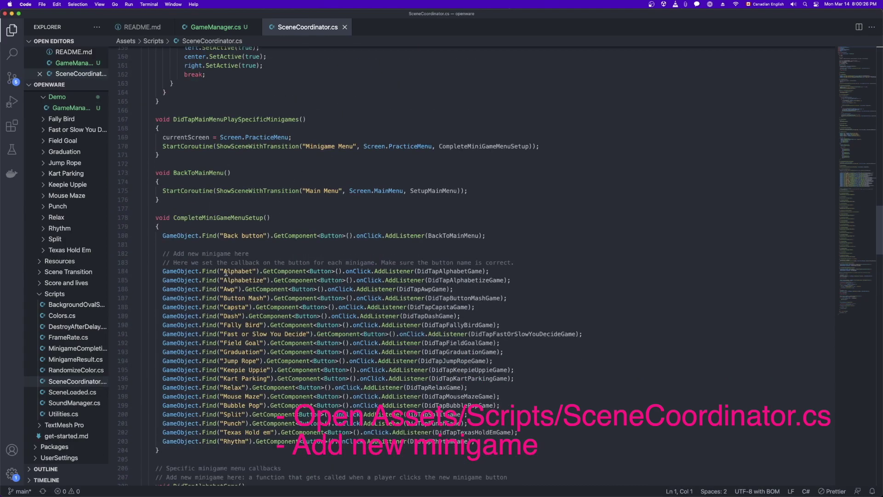
{"action": "left_click_drag", "start_coordinate": [162, 254], "coordinate": [271, 271]}
{"action": "key", "text": "Right"}
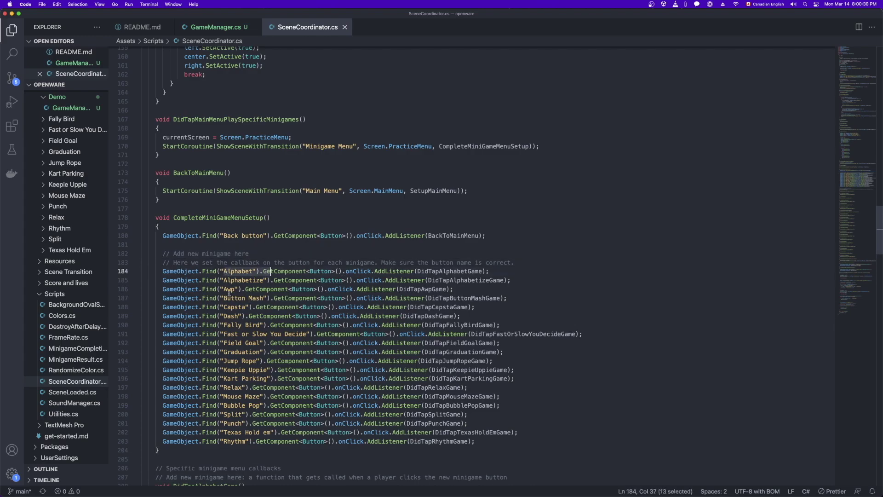
Duplicate the Dash button line as a "Demo" button calling DidTapDemoGame, and save
{"action": "left_click", "coordinate": [467, 316]}
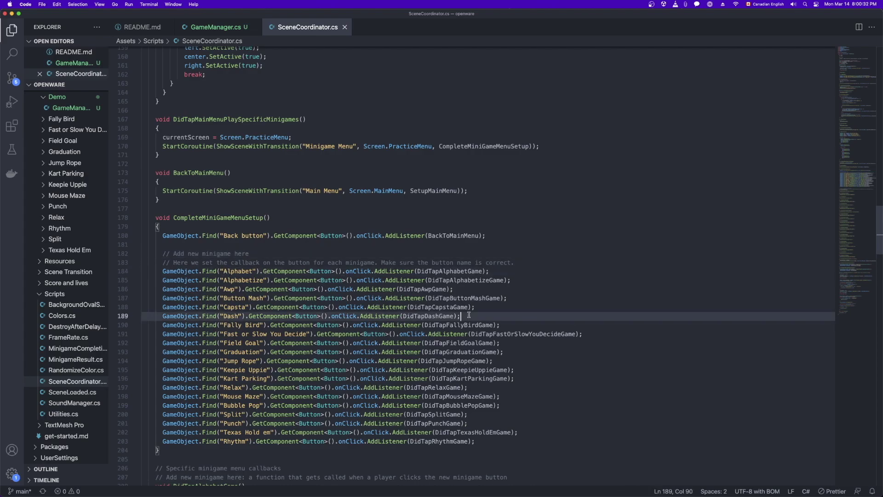
{"action": "key", "text": "shift+alt+Down"}
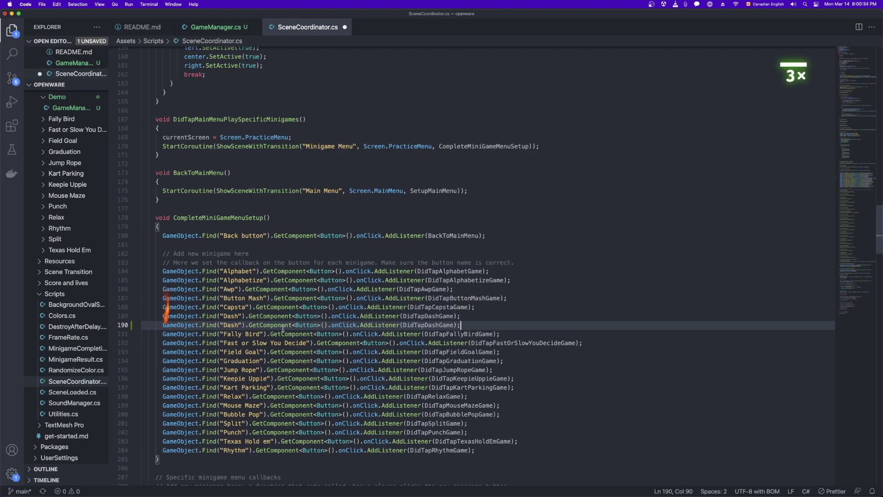
{"action": "double_click", "coordinate": [231, 325]}
{"action": "type", "text": "Demo"}
{"action": "double_click", "coordinate": [422, 325]}
{"action": "type", "text": "DidTapDem"}
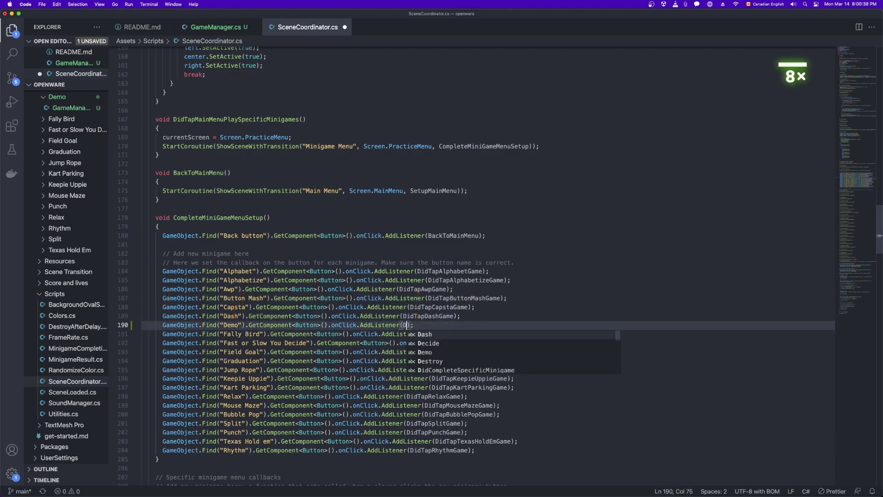
{"action": "type", "text": "oGame"}
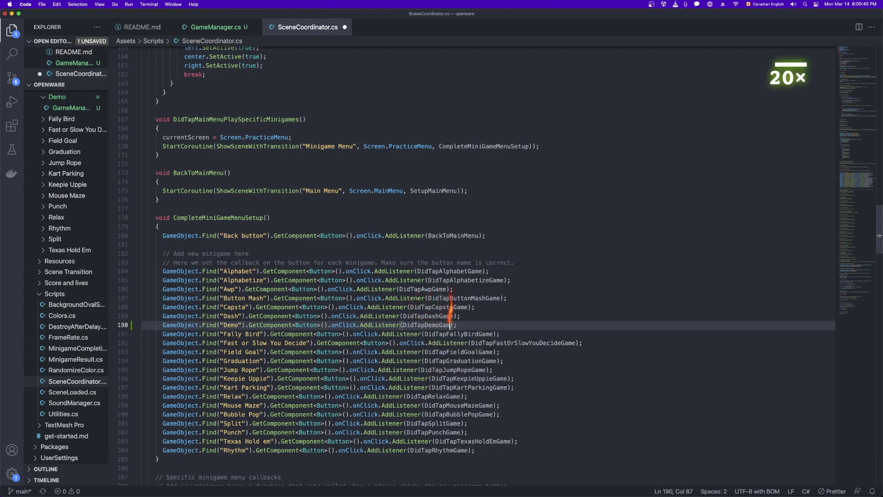
{"action": "key", "text": "cmd+s"}
{"action": "left_click", "coordinate": [436, 325]}
{"action": "double_click", "coordinate": [436, 324]}
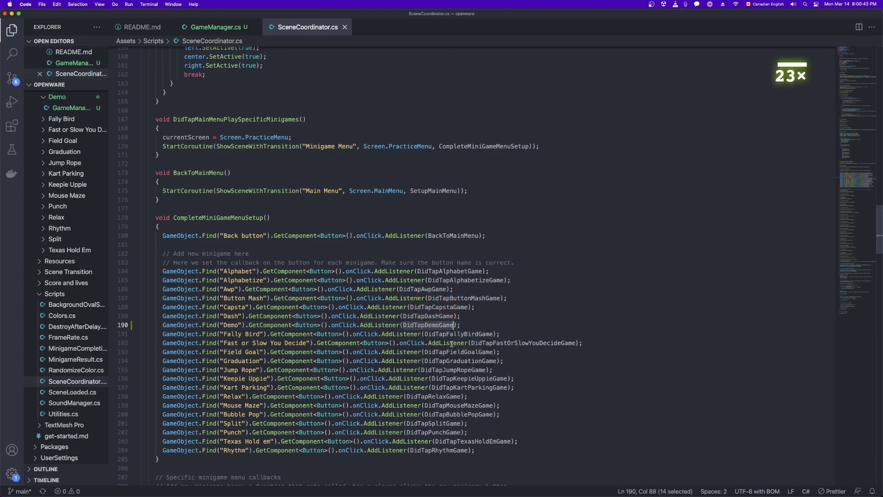
{"action": "scroll", "coordinate": [450, 340], "scroll_direction": "down", "scroll_amount": 20}
{"action": "scroll", "coordinate": [448, 338], "scroll_direction": "down", "scroll_amount": 14}
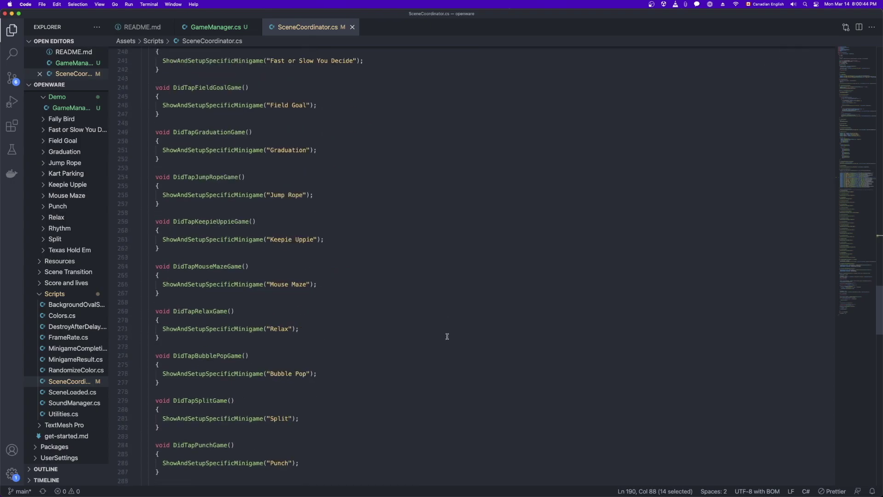
Start a new void DidTapDemoGame() method below the Kart Parking handler
{"action": "scroll", "coordinate": [447, 336], "scroll_direction": "down", "scroll_amount": 1}
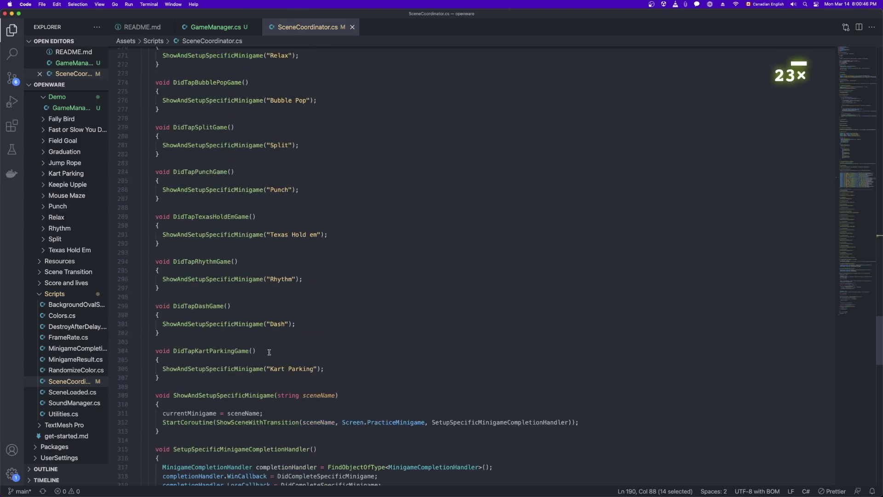
{"action": "left_click", "coordinate": [222, 373]}
{"action": "key", "text": "Return"}
{"action": "key", "text": "Return"}
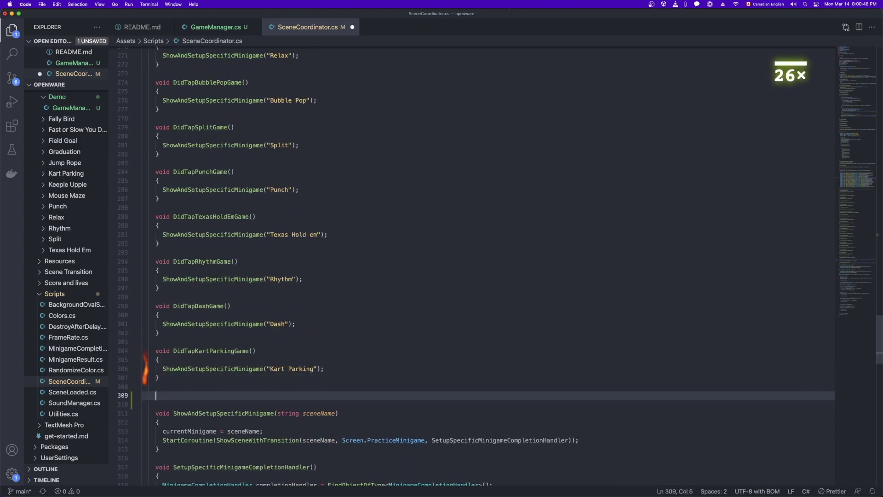
{"action": "left_click_drag", "start_coordinate": [196, 306], "coordinate": [204, 301]}
{"action": "left_click", "coordinate": [194, 393]}
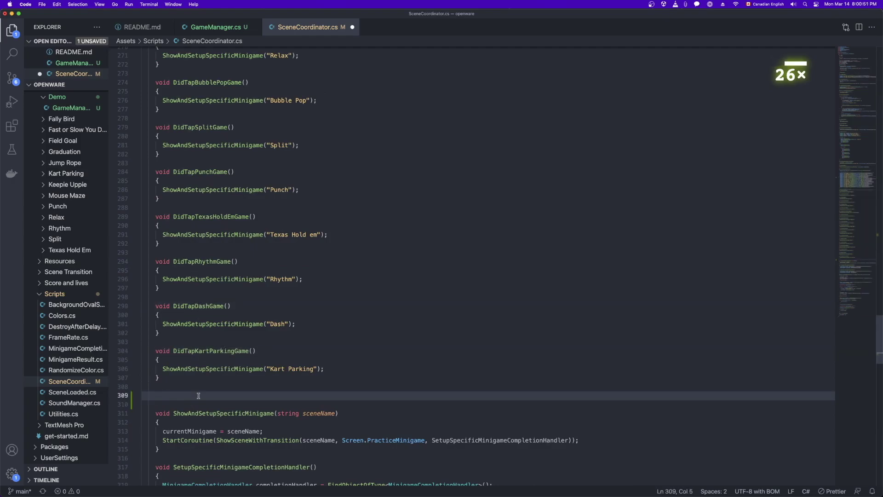
{"action": "type", "text": "void DidTapDemoGame()"}
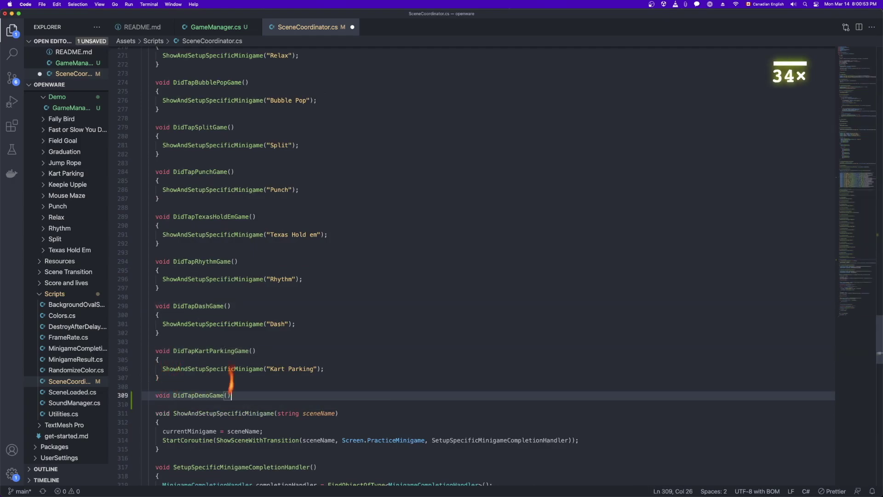
{"action": "key", "text": "Return"}
{"action": "type", "text": "{"}
{"action": "key", "text": "Return"}
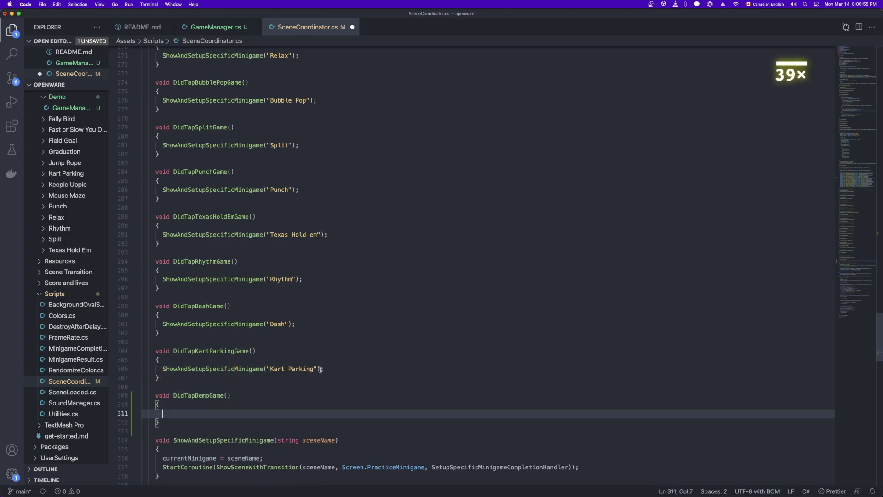
Fill DidTapDemoGame with ShowAndSetupSpecificMinigame("Demo"), copied from Kart Parking, and save
{"action": "left_click_drag", "start_coordinate": [323, 369], "coordinate": [164, 369]}
{"action": "key", "text": "super+c"}
{"action": "left_click", "coordinate": [186, 412]}
{"action": "key", "text": "super+v"}
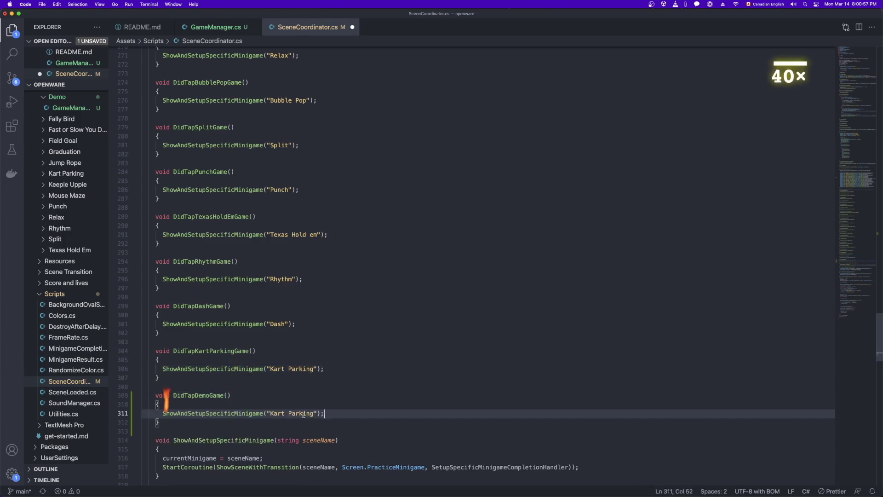
{"action": "left_click_drag", "start_coordinate": [270, 413], "coordinate": [313, 415]}
{"action": "type", "text": "Demo"}
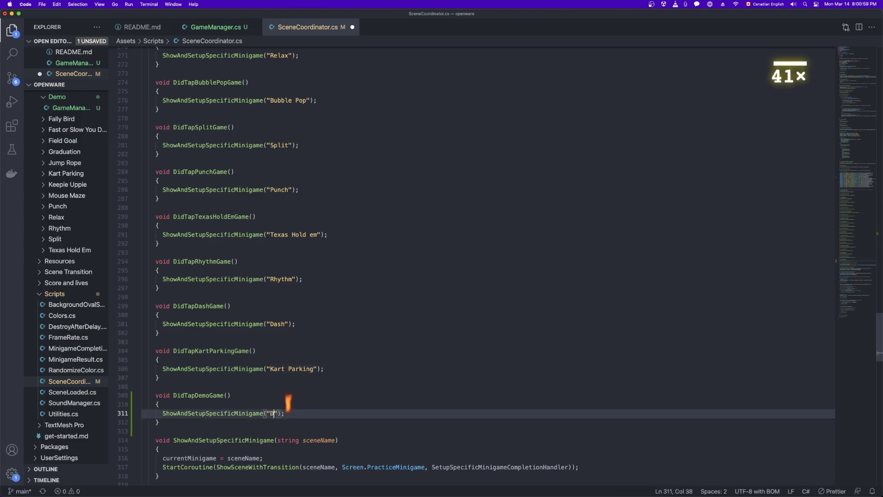
{"action": "left_click", "coordinate": [372, 433]}
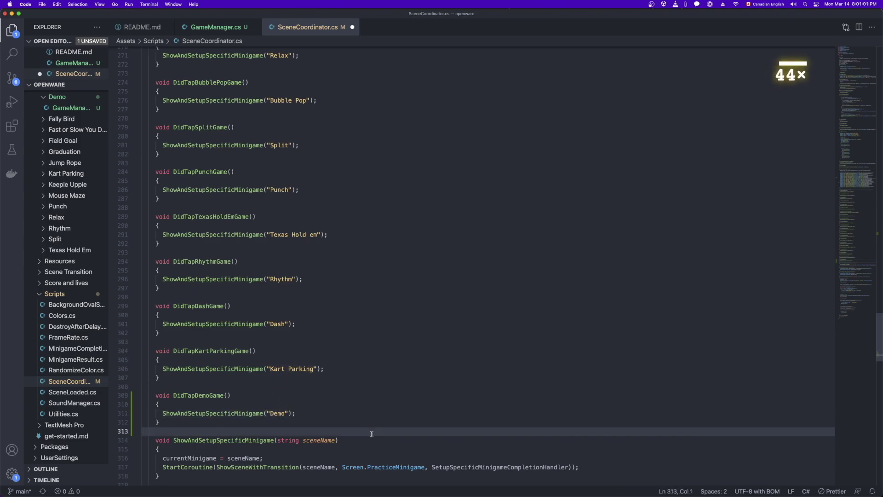
{"action": "key", "text": "super+s"}
Back in Unity, do a quick Play-mode test run of the Demo scene and stop it
{"action": "mouse_move", "coordinate": [493, 492]}
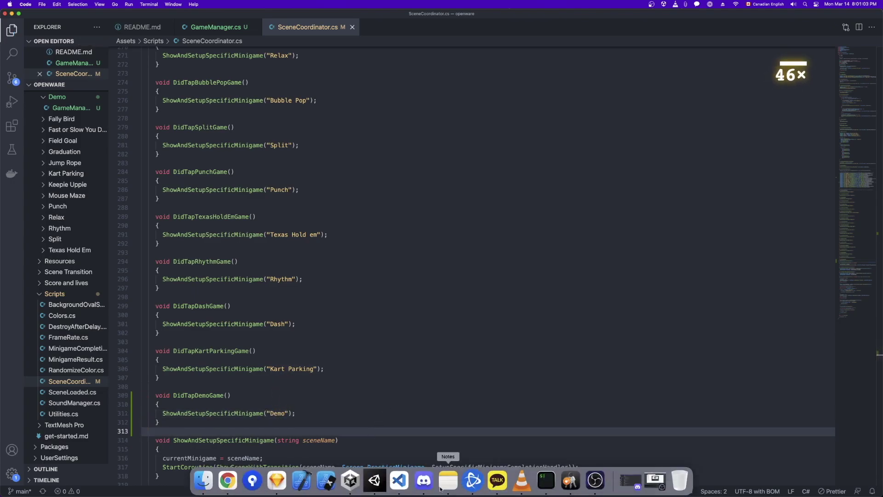
{"action": "left_click", "coordinate": [376, 481]}
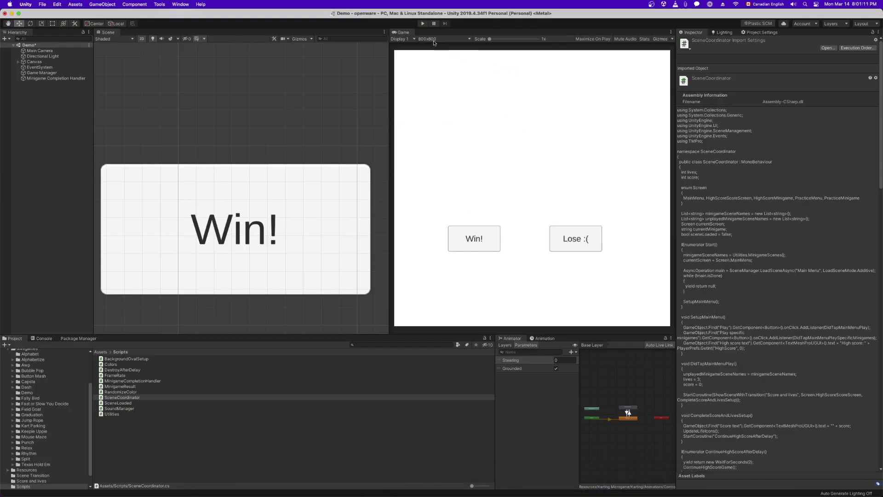
{"action": "left_click", "coordinate": [422, 24]}
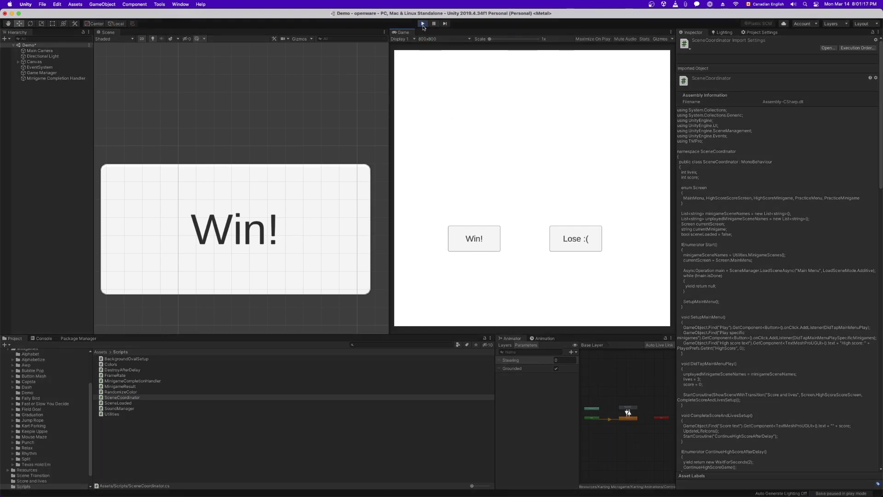
{"action": "left_click", "coordinate": [423, 24]}
Open the SceneCoordinator scene, saving the Demo scene's changes, then browse into the Minigames folder
{"action": "scroll", "coordinate": [39, 358], "scroll_direction": "up", "scroll_amount": 5}
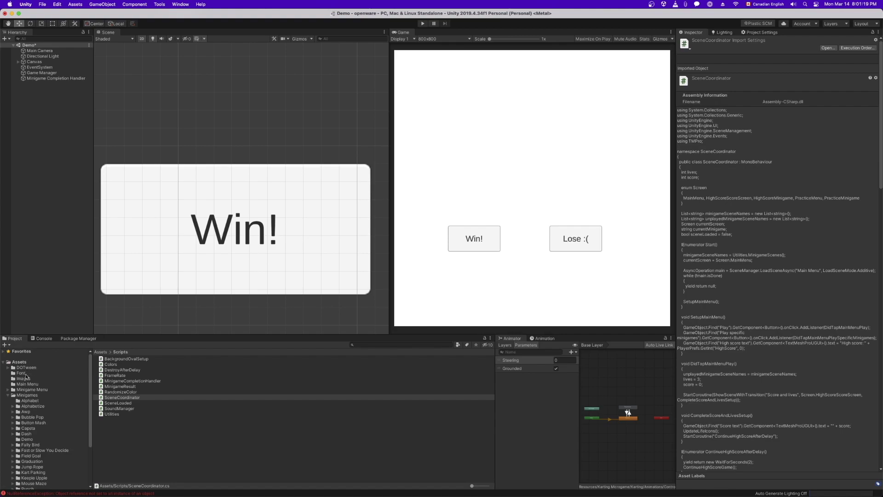
{"action": "left_click", "coordinate": [18, 362]}
{"action": "left_click", "coordinate": [8, 395]}
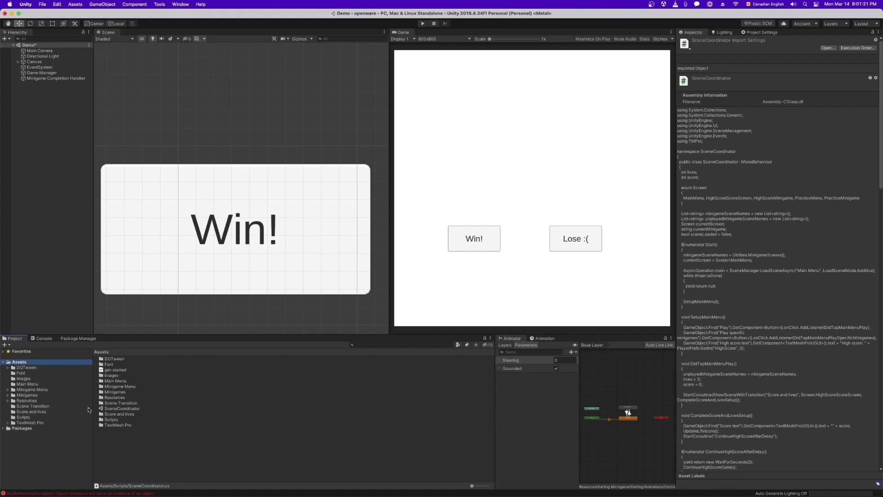
{"action": "double_click", "coordinate": [115, 409]}
{"action": "left_click", "coordinate": [432, 184]}
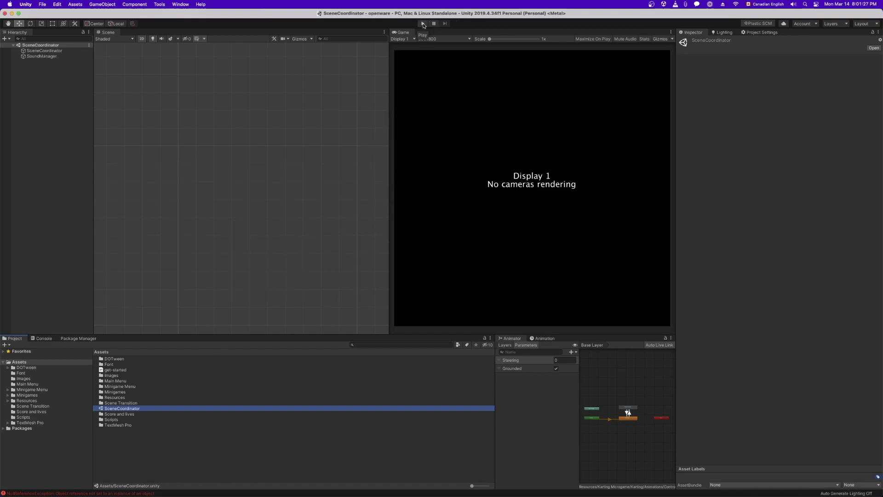
{"action": "double_click", "coordinate": [114, 392]}
Open the Demo scene from the Demo minigame folder
{"action": "left_click", "coordinate": [115, 397]}
{"action": "double_click", "coordinate": [115, 397]}
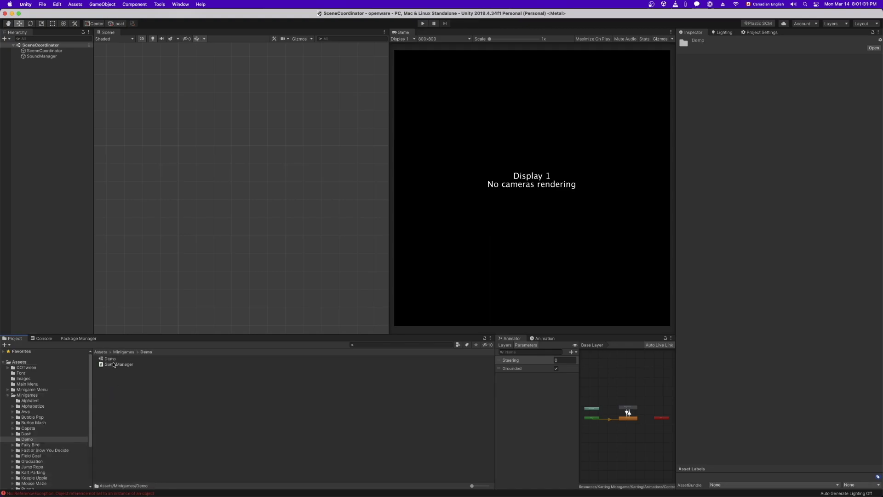
{"action": "double_click", "coordinate": [110, 358]}
Assign Minigame Completion Handler to the Game Manager's handler field, then reopen SceneCoordinator
{"action": "left_click", "coordinate": [46, 73]}
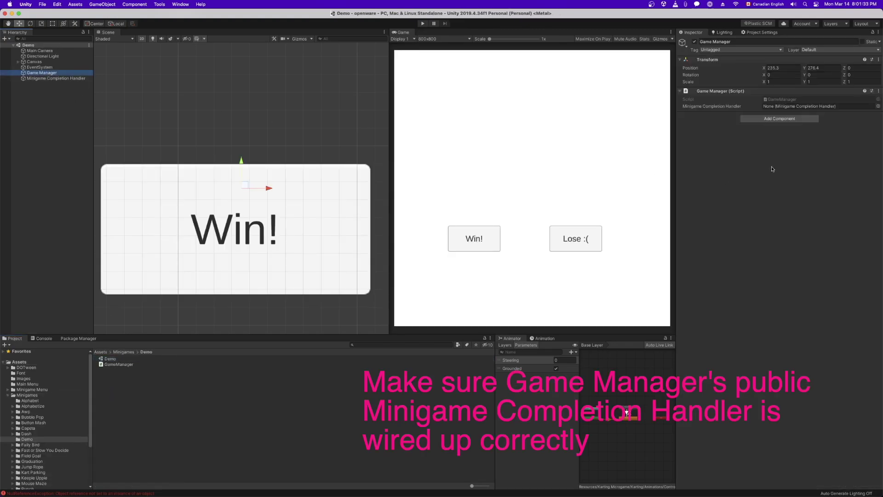
{"action": "left_click_drag", "start_coordinate": [53, 78], "coordinate": [777, 109]}
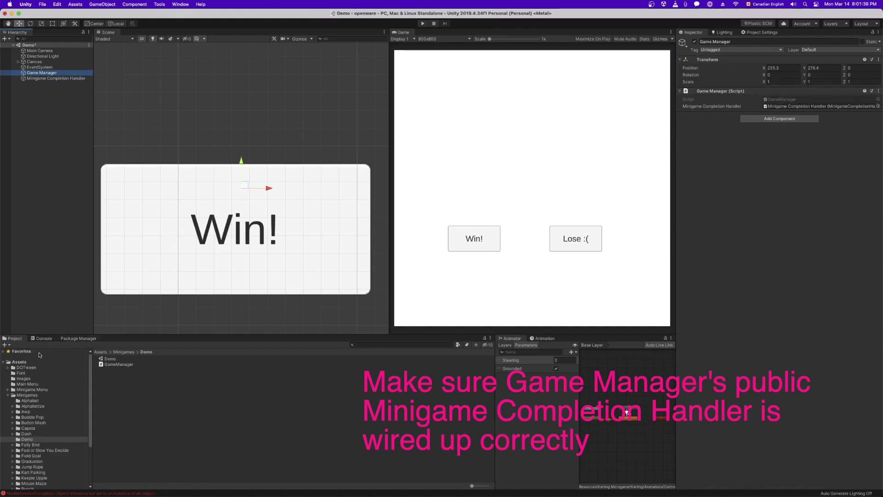
{"action": "left_click", "coordinate": [20, 362]}
{"action": "double_click", "coordinate": [122, 408]}
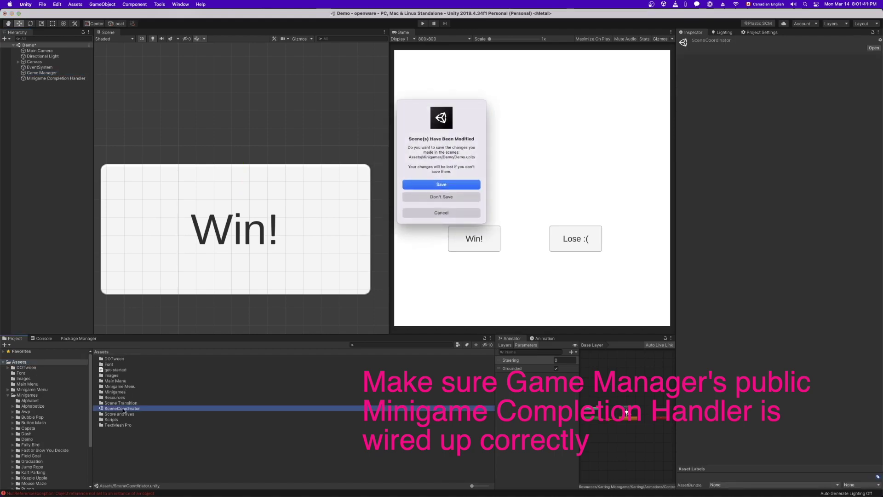
Save, enter Play mode, and test the Demo minigame from the menu, losing once and winning once
{"action": "left_click", "coordinate": [441, 184]}
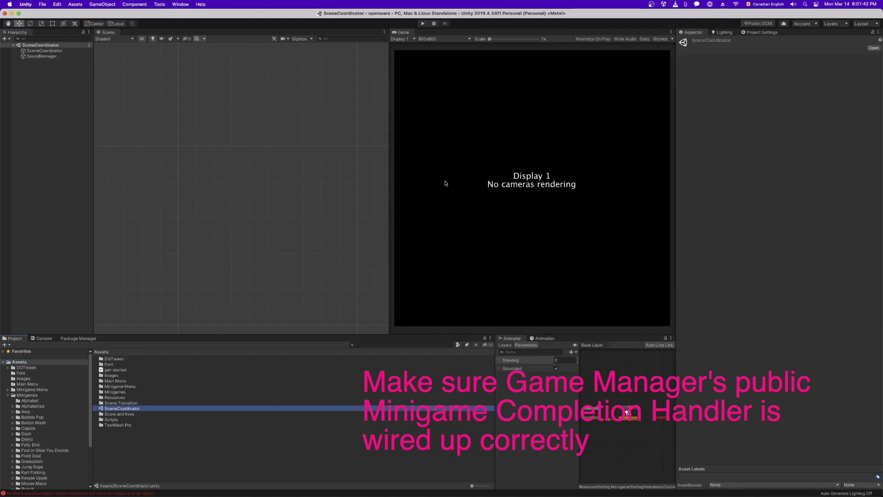
{"action": "left_click", "coordinate": [422, 24]}
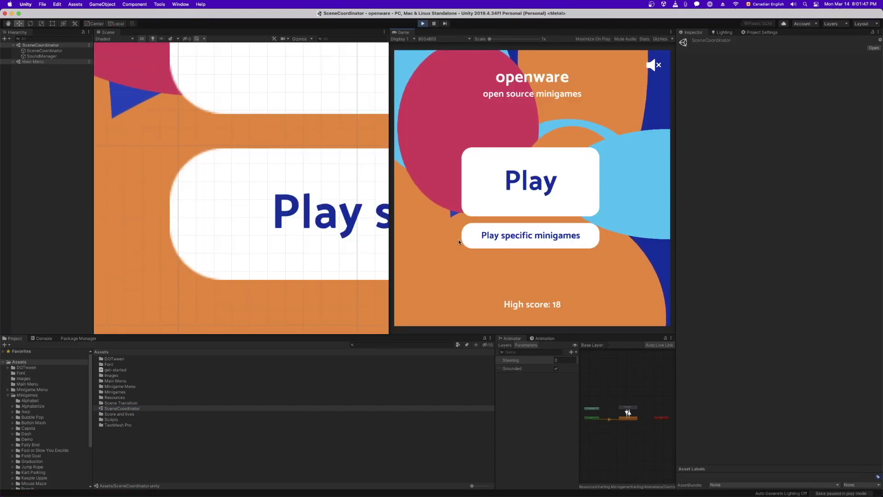
{"action": "left_click", "coordinate": [502, 239]}
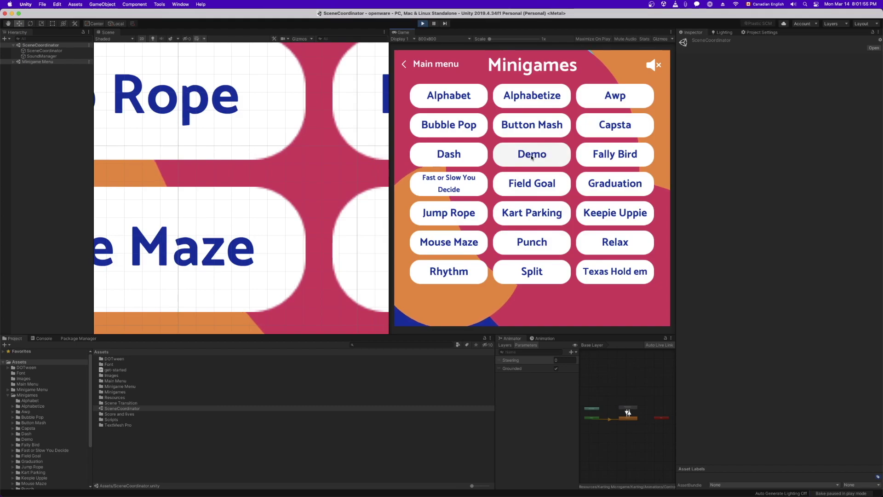
{"action": "left_click", "coordinate": [532, 155]}
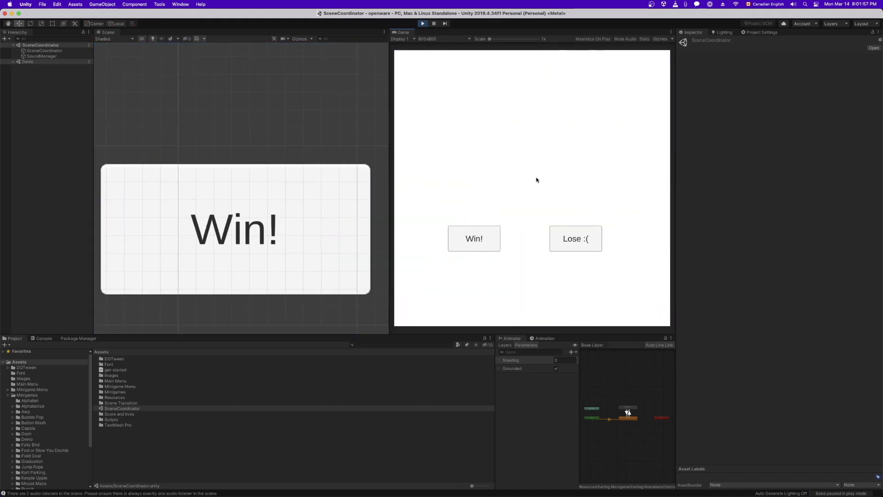
{"action": "left_click", "coordinate": [563, 236]}
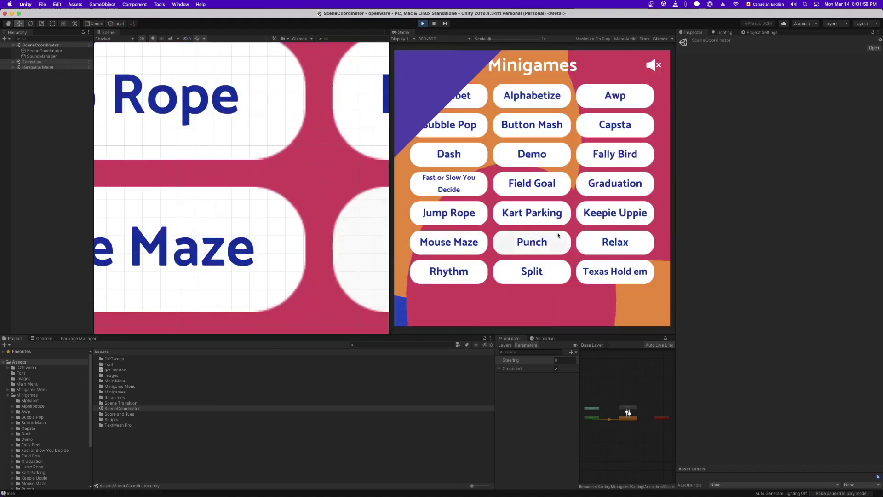
{"action": "left_click", "coordinate": [552, 153]}
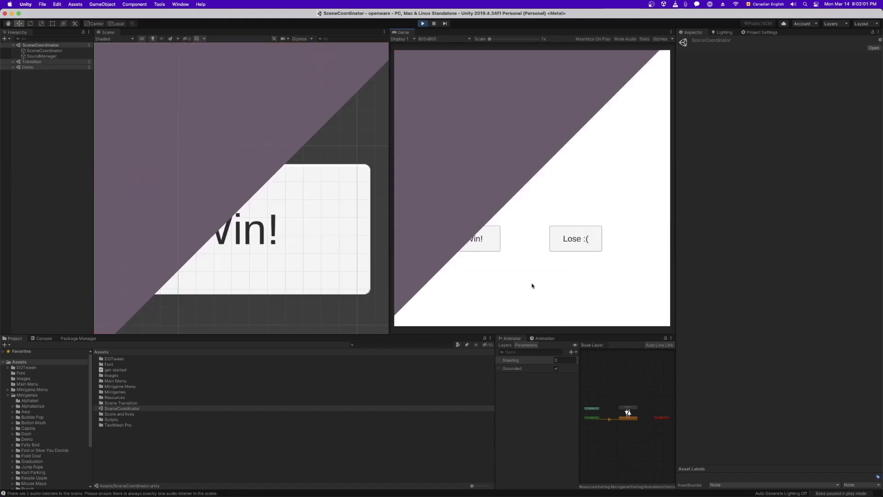
{"action": "left_click", "coordinate": [487, 246]}
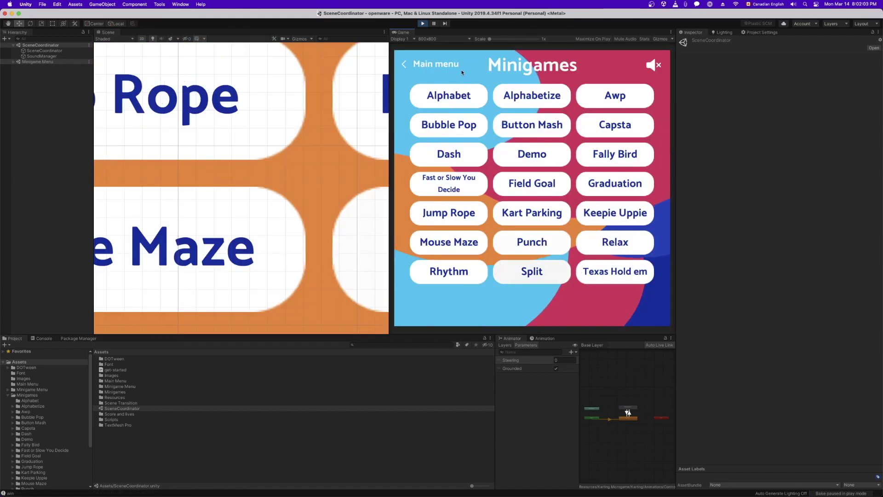
Return to the main menu, start a full run to the Field Goal kick, then exit Play mode
{"action": "left_click", "coordinate": [413, 65]}
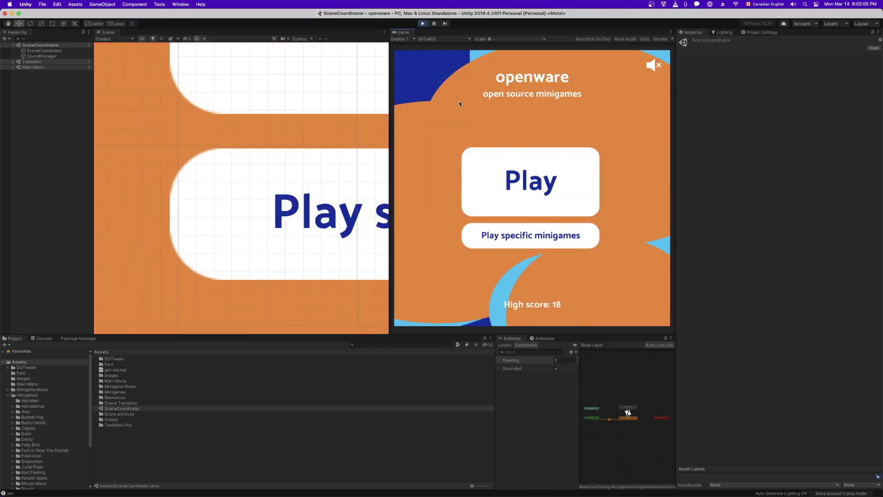
{"action": "left_click", "coordinate": [507, 152]}
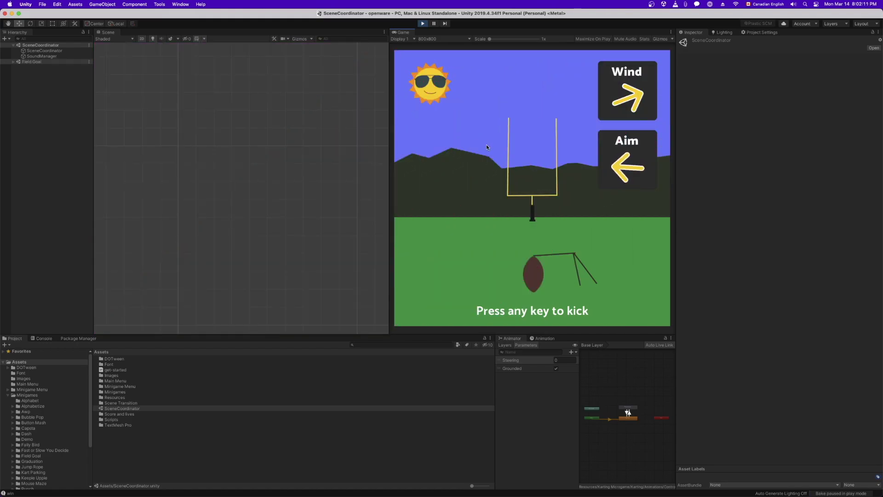
{"action": "key", "text": "space"}
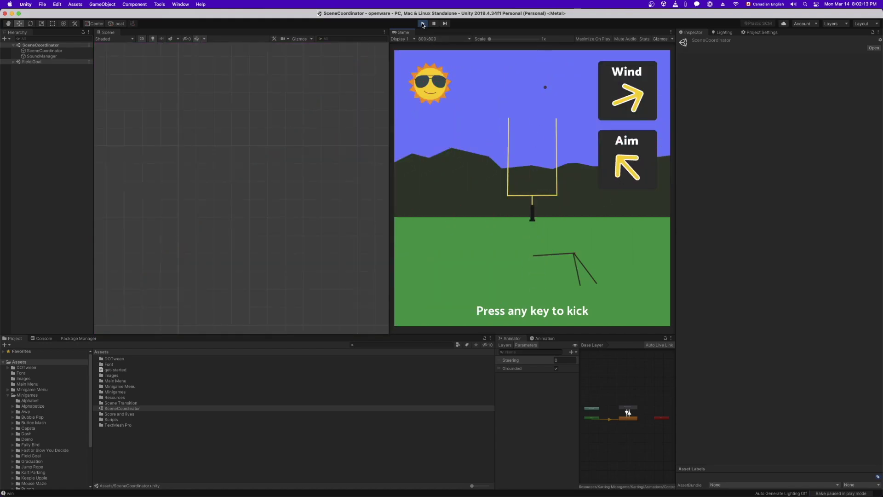
{"action": "left_click", "coordinate": [422, 24]}
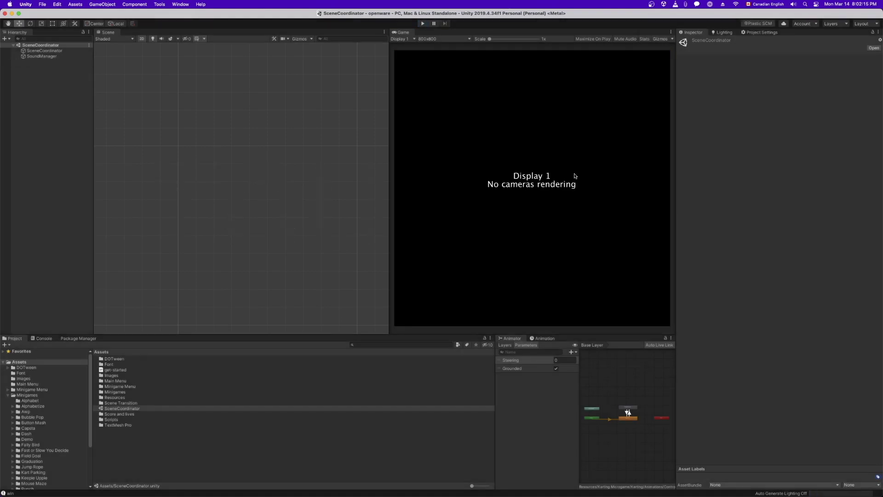
Clear the terminal and run git status, showing the modified SceneCoordinator script and untracked Demo files
{"action": "mouse_move", "coordinate": [544, 484]}
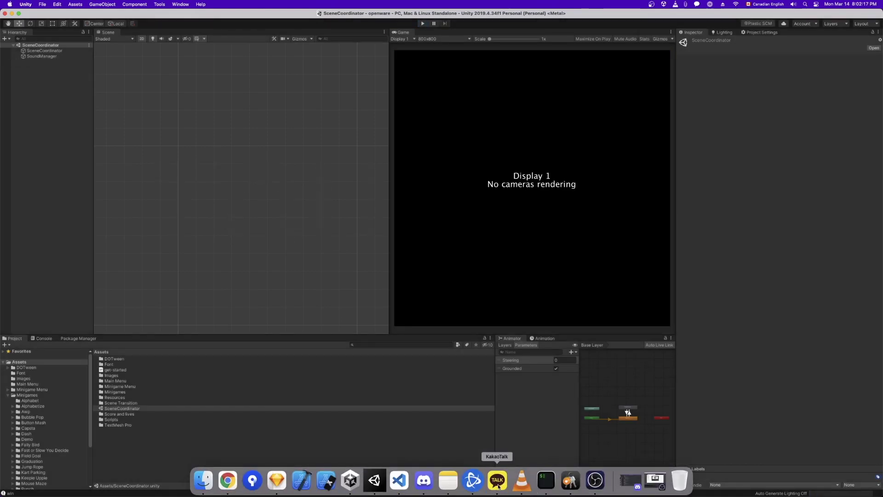
{"action": "left_click", "coordinate": [544, 480]}
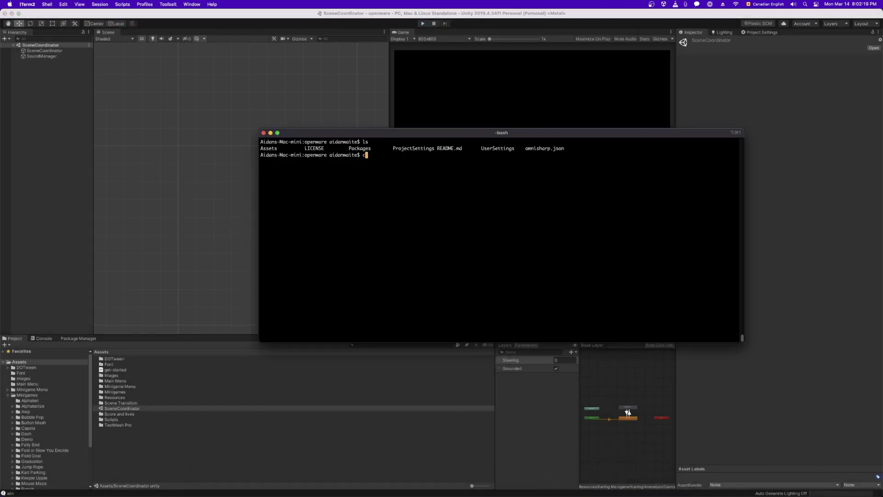
{"action": "type", "text": "clear"}
{"action": "key", "text": "Return"}
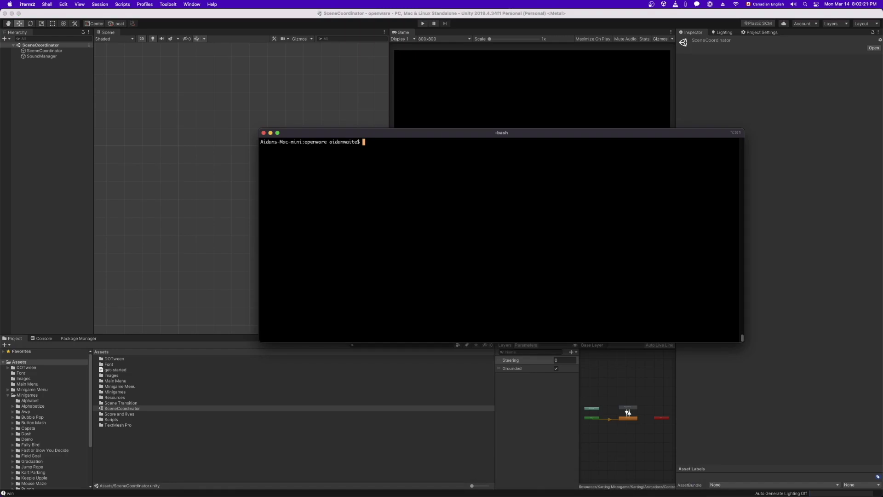
{"action": "type", "text": "git status"}
{"action": "key", "text": "Return"}
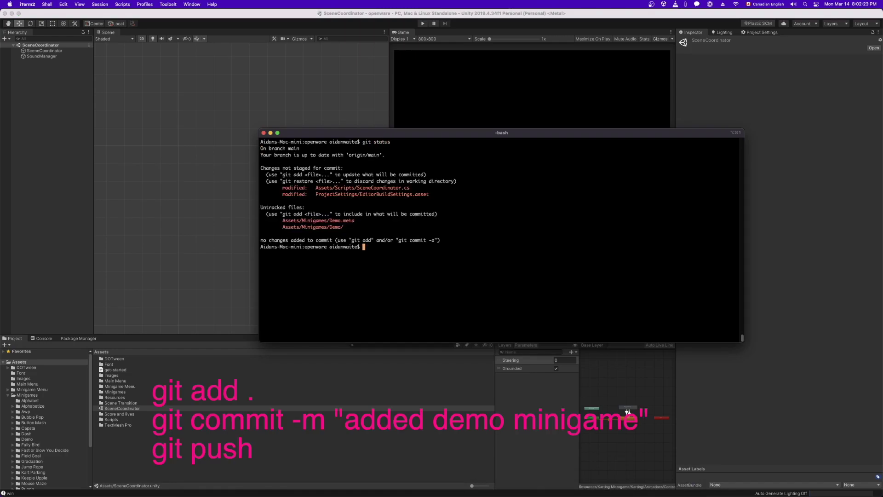
{"action": "left_click_drag", "start_coordinate": [321, 188], "coordinate": [394, 189]}
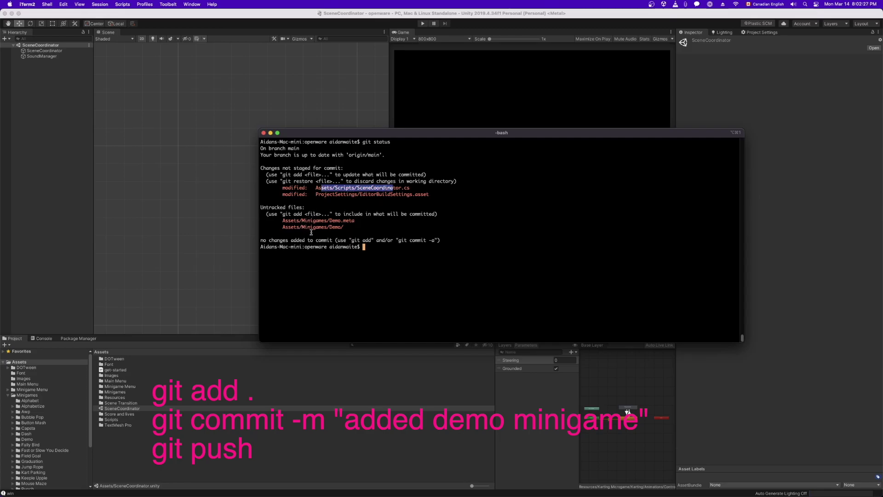
{"action": "left_click_drag", "start_coordinate": [285, 219], "coordinate": [335, 228]}
{"action": "left_click", "coordinate": [391, 224]}
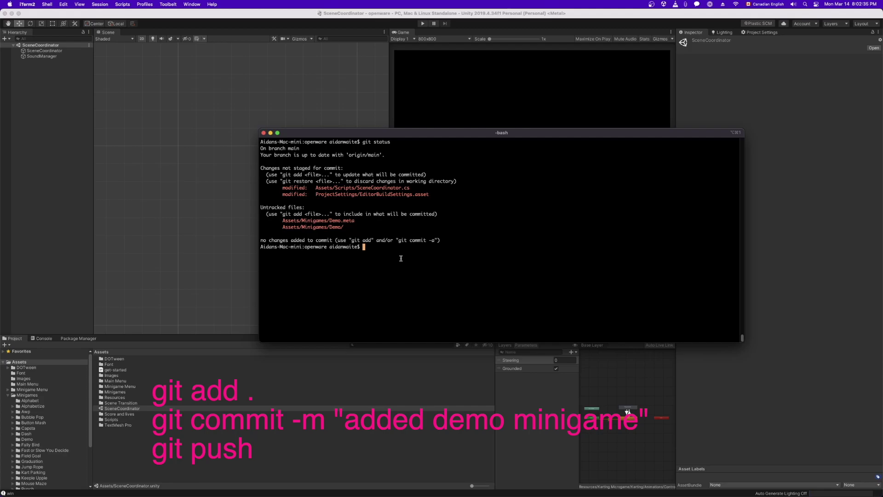
Stage all changes with git add and confirm with git status that the demo files are staged
{"action": "key", "text": "super+Tab"}
{"action": "key", "text": "super+Tab"}
{"action": "key", "text": "super+Tab"}
{"action": "key", "text": "super+Tab"}
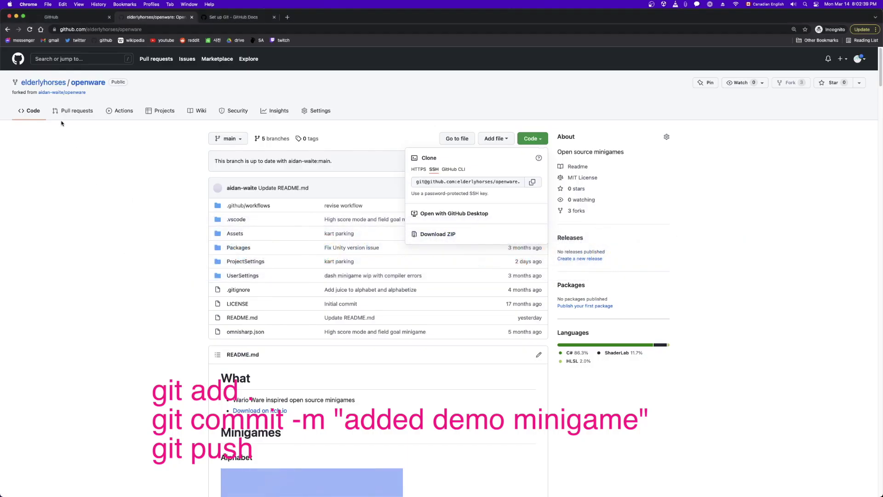
{"action": "key", "text": "super+Tab"}
{"action": "type", "text": "git add"}
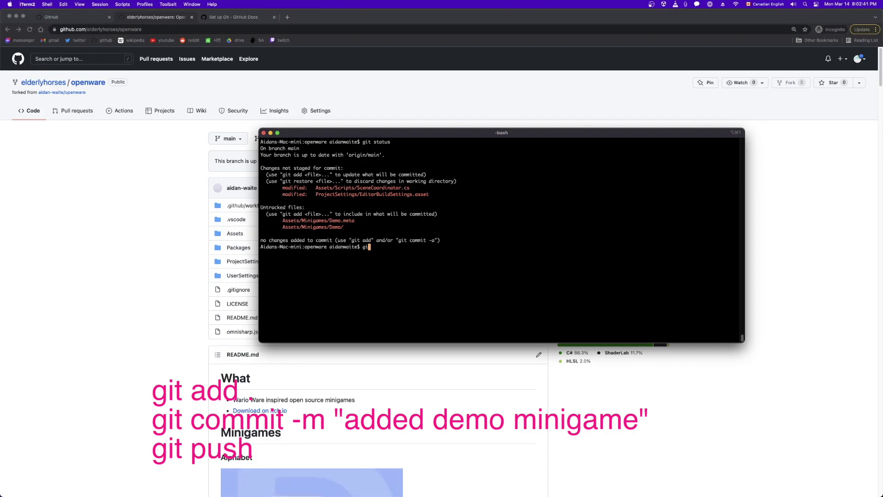
{"action": "type", "text": "git status"}
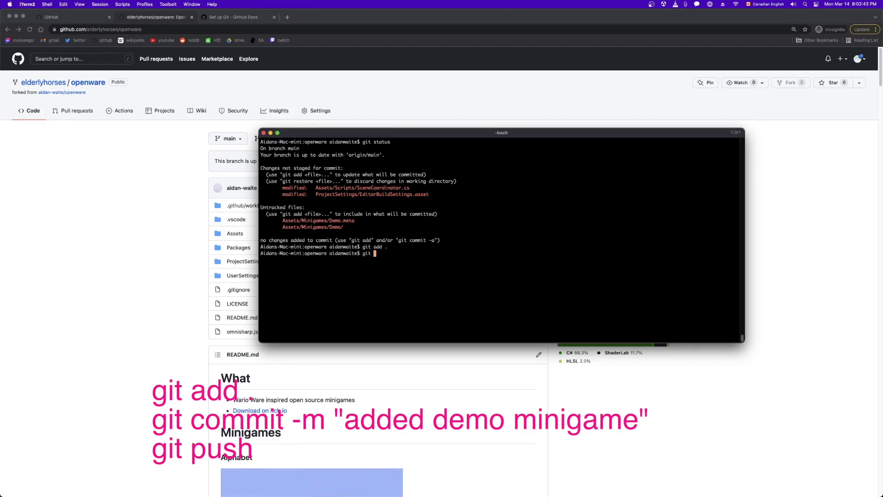
{"action": "key", "text": "Return"}
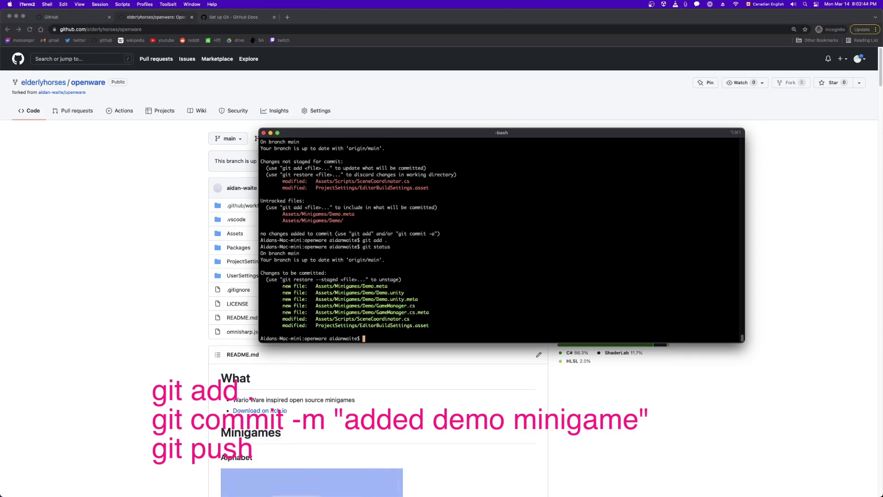
{"action": "left_click_drag", "start_coordinate": [432, 327], "coordinate": [289, 286]}
{"action": "left_click", "coordinate": [426, 336]}
Commit with message "add demo minigame" and git push it to the fork
{"action": "type", "text": "git commit -m \"add demo minigame\""}
{"action": "key", "text": "Return"}
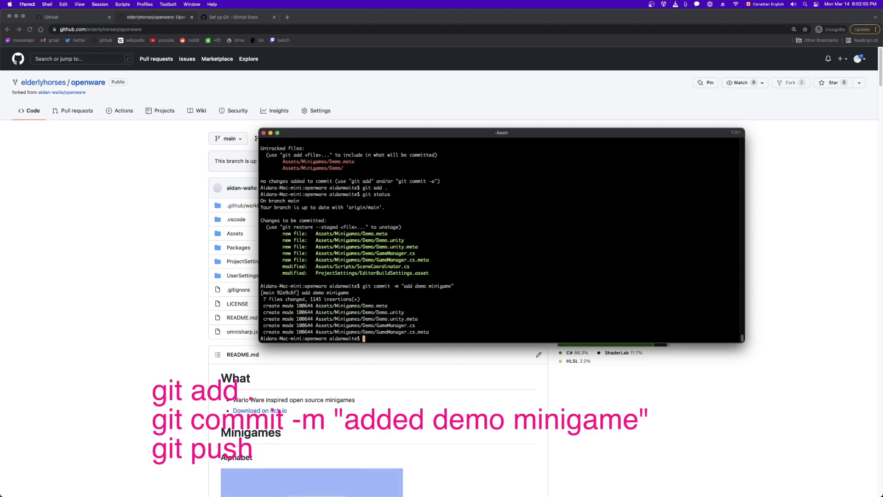
{"action": "type", "text": "git push"}
{"action": "key", "text": "Return"}
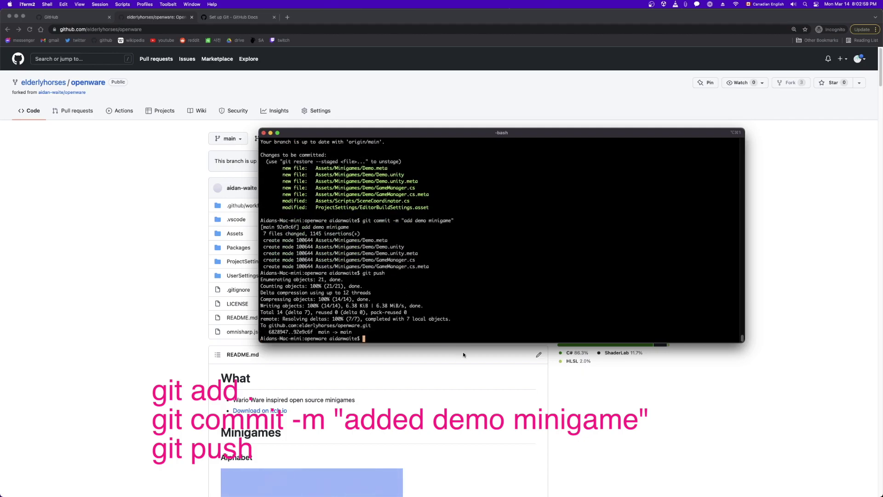
{"action": "key", "text": "super+Tab"}
Reload the fork and confirm the add demo minigame commit tops its commit list
{"action": "left_click", "coordinate": [29, 29]}
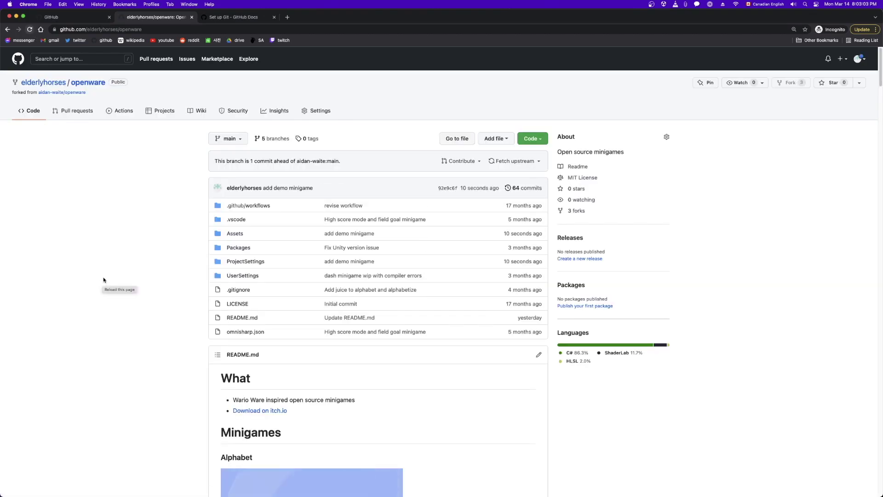
{"action": "left_click", "coordinate": [520, 187]}
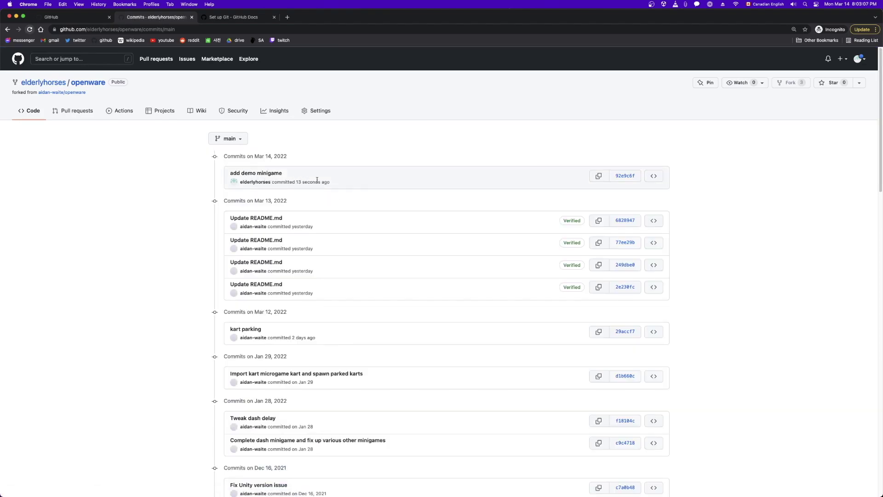
{"action": "left_click_drag", "start_coordinate": [340, 181], "coordinate": [230, 173]}
{"action": "left_click", "coordinate": [119, 190]}
Return to the fork's code page and go to the original repository it was forked from
{"action": "left_click", "coordinate": [33, 111]}
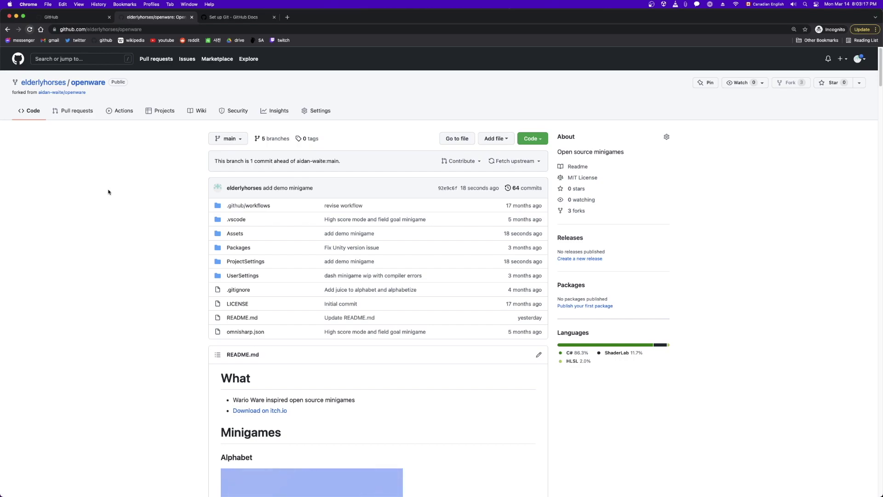
{"action": "left_click_drag", "start_coordinate": [87, 92], "coordinate": [27, 92]}
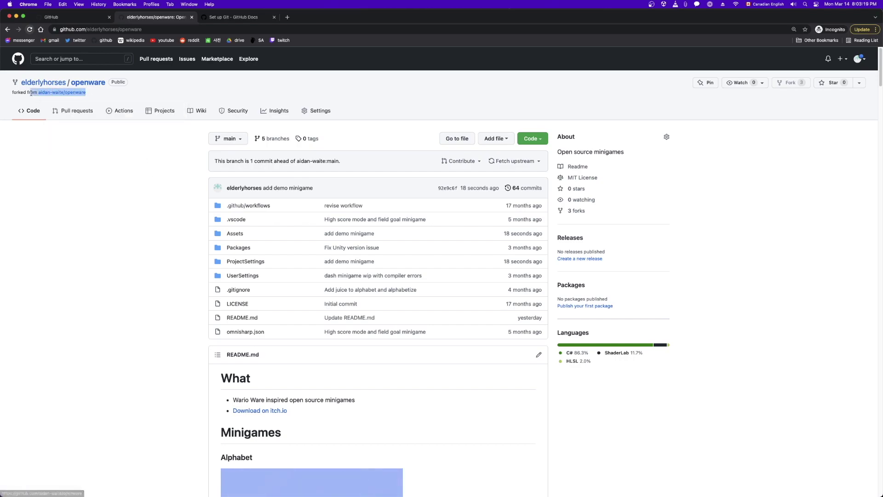
{"action": "left_click", "coordinate": [62, 169]}
Start a new pull request on the original repository's Pull requests page
{"action": "left_click", "coordinate": [64, 92]}
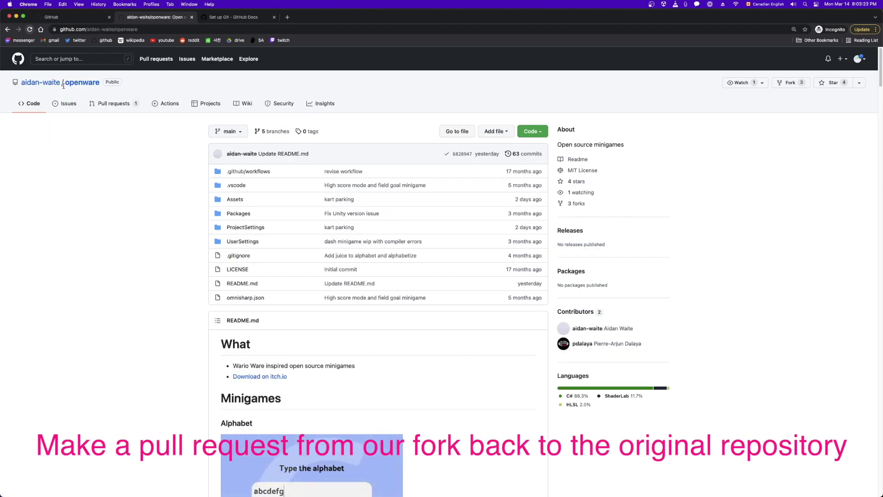
{"action": "left_click", "coordinate": [112, 104]}
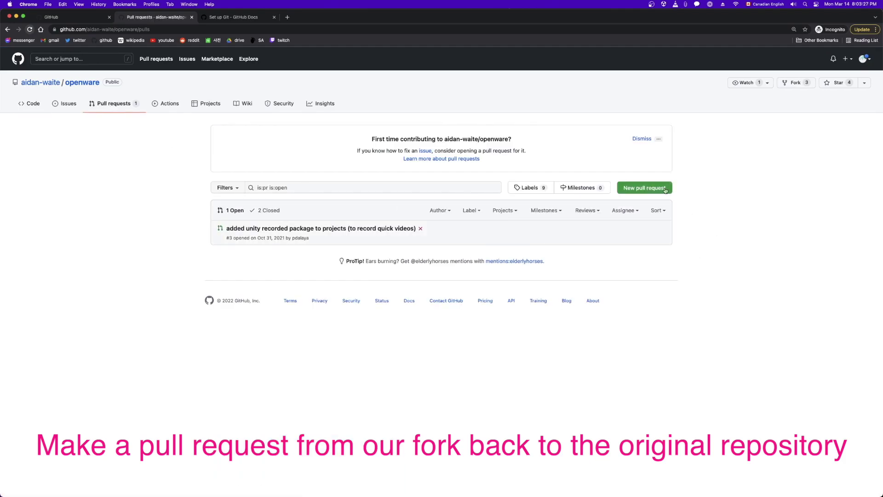
{"action": "left_click", "coordinate": [662, 190]}
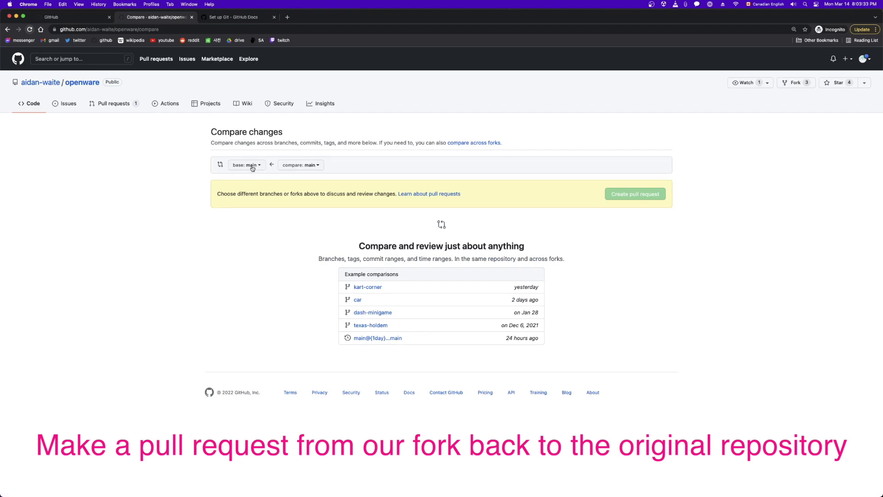
{"action": "left_click", "coordinate": [292, 167]}
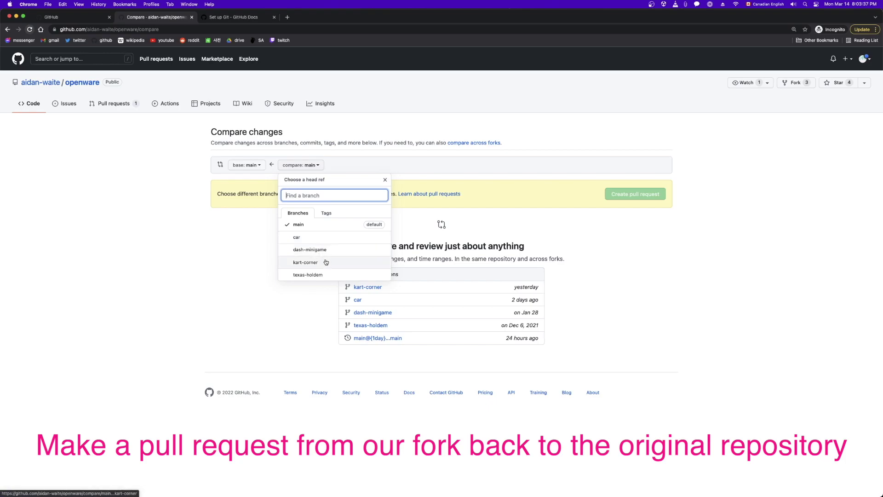
{"action": "left_click", "coordinate": [255, 249]}
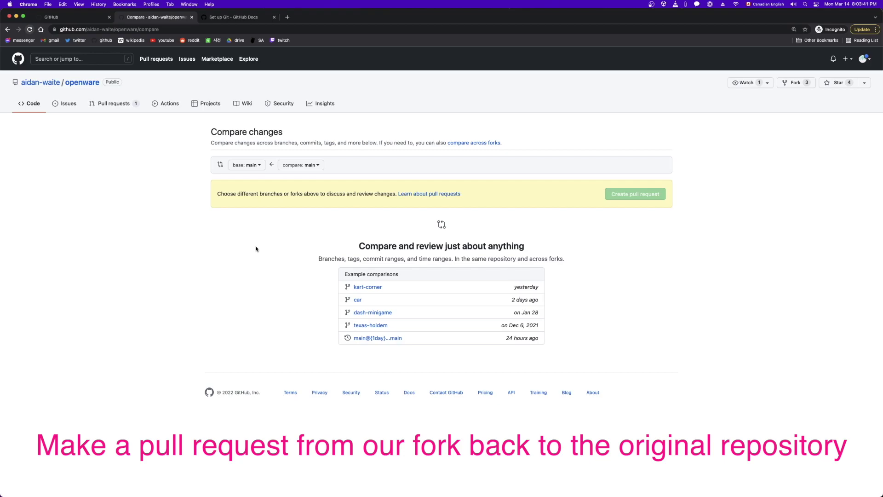
Compare across forks, choosing the fork as the head repository
{"action": "left_click", "coordinate": [473, 144]}
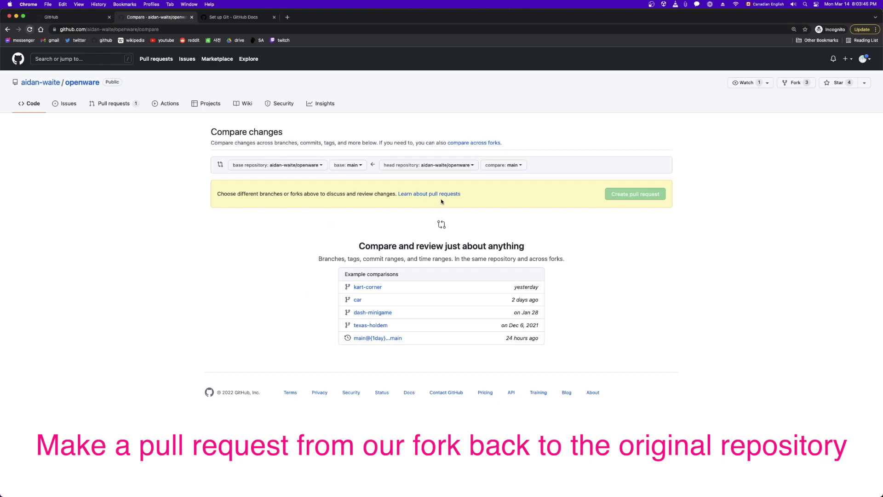
{"action": "left_click", "coordinate": [444, 165]}
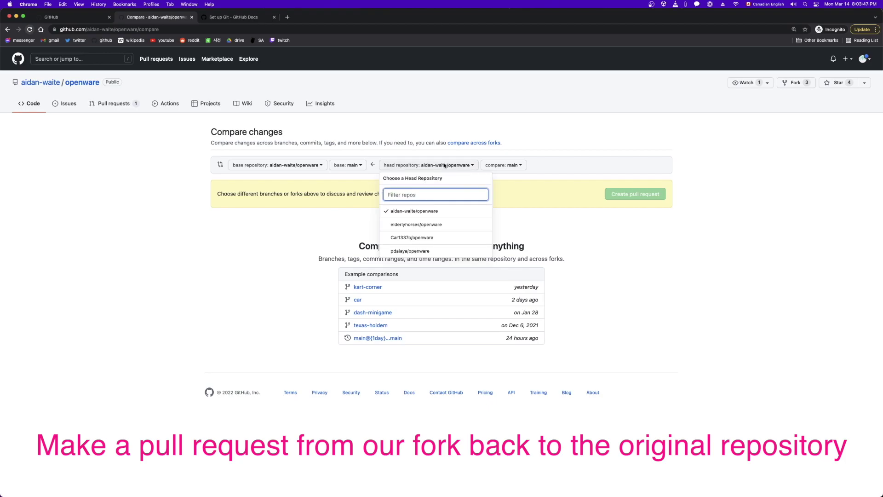
{"action": "left_click", "coordinate": [441, 224]}
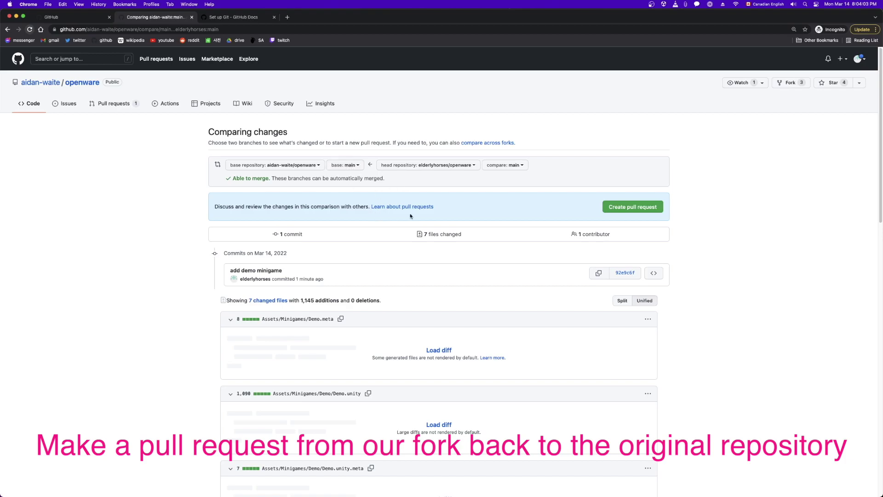
Create the pull request with the description "added a bad minigame ;)"
{"action": "left_click", "coordinate": [640, 208]}
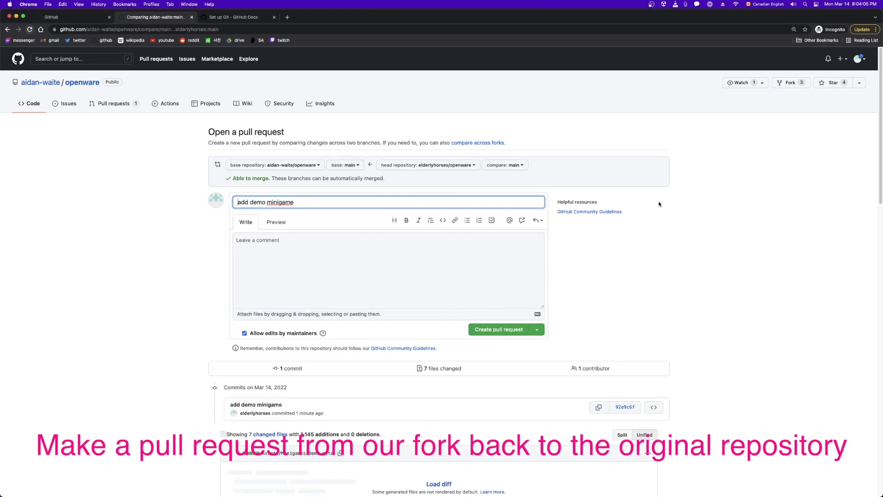
{"action": "left_click", "coordinate": [316, 257]}
{"action": "type", "text": "added a b"}
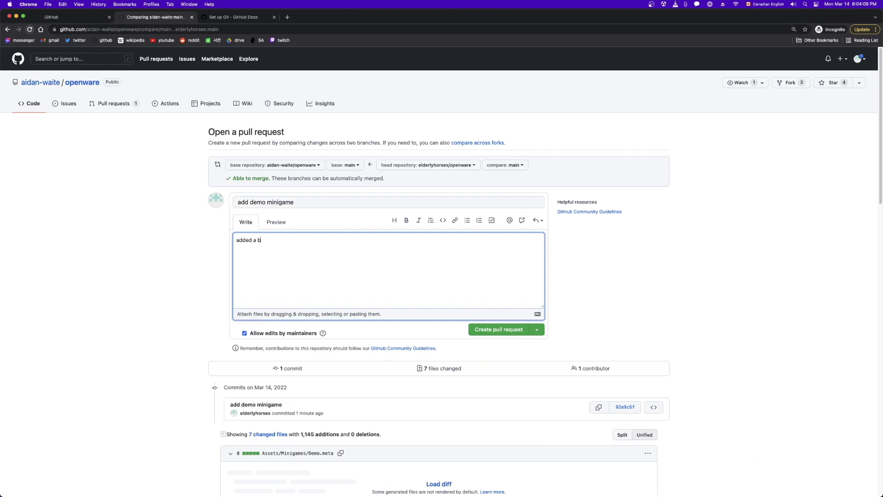
{"action": "type", "text": "ad minigame ;)"}
{"action": "left_click", "coordinate": [232, 268]}
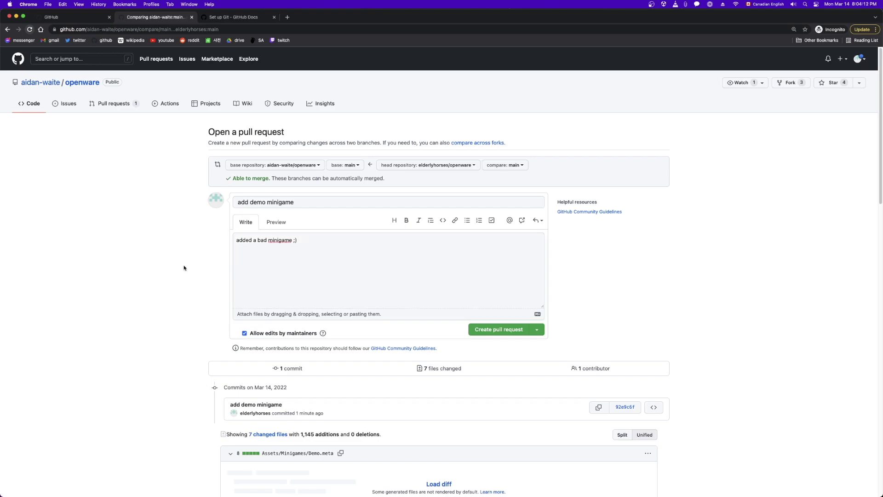
{"action": "left_click", "coordinate": [498, 329]}
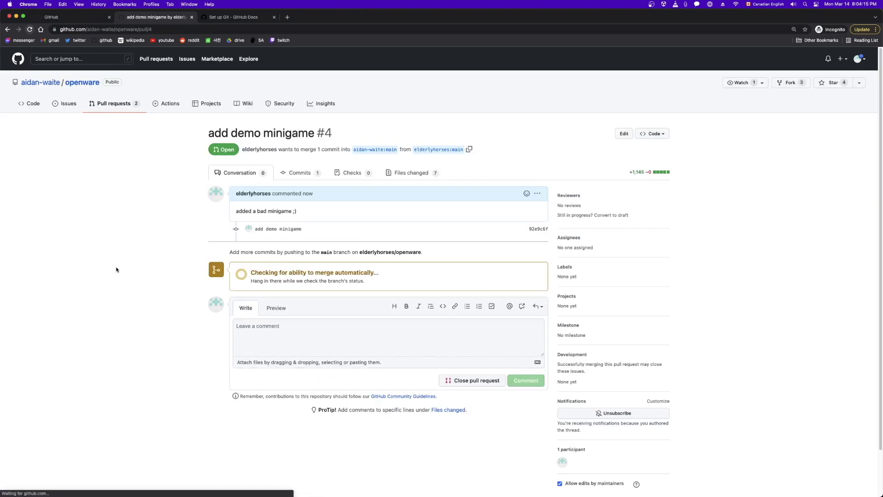